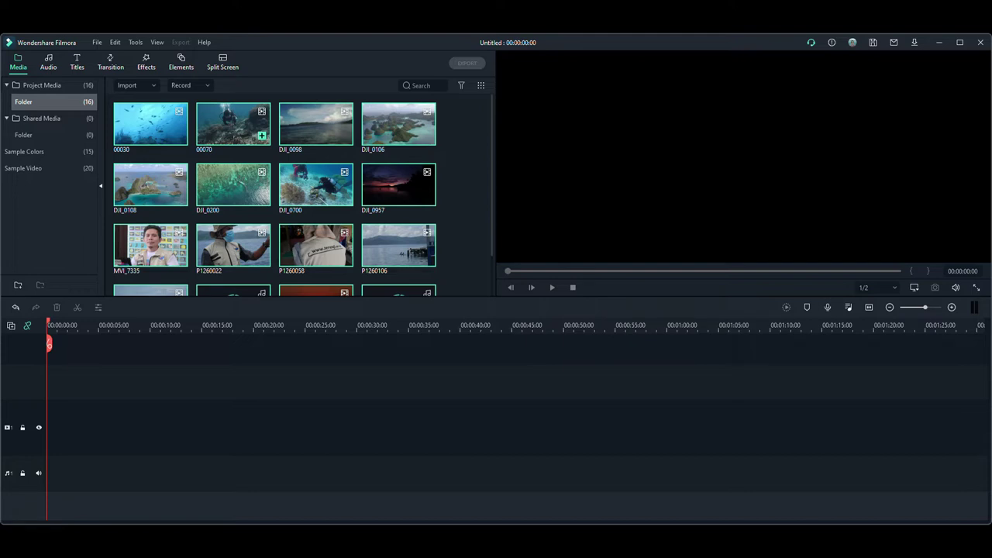
Preview the clips 00070, DJI_0700 and DJI_0106, and set the preview playback quality to 1/4.
click(233, 122)
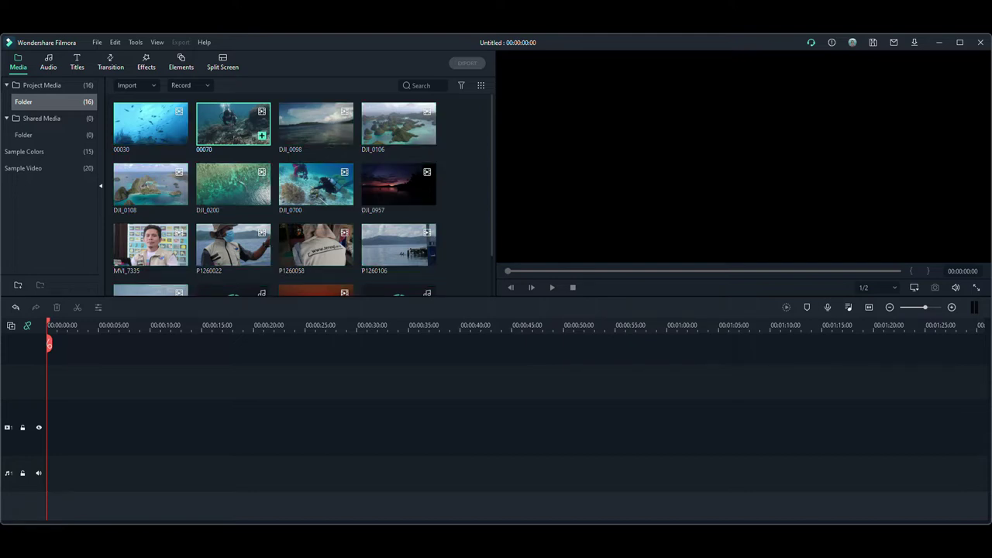
key(space)
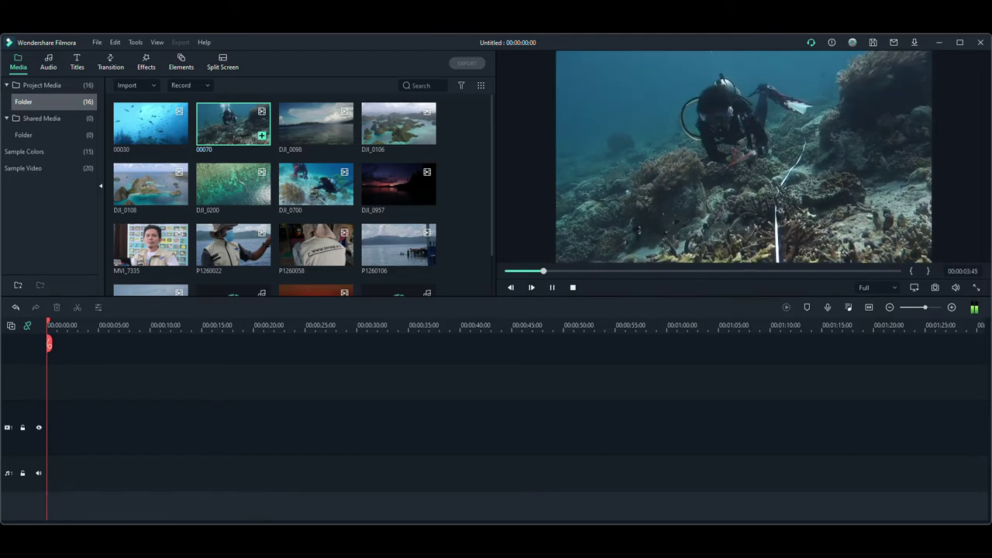
double_click(316, 185)
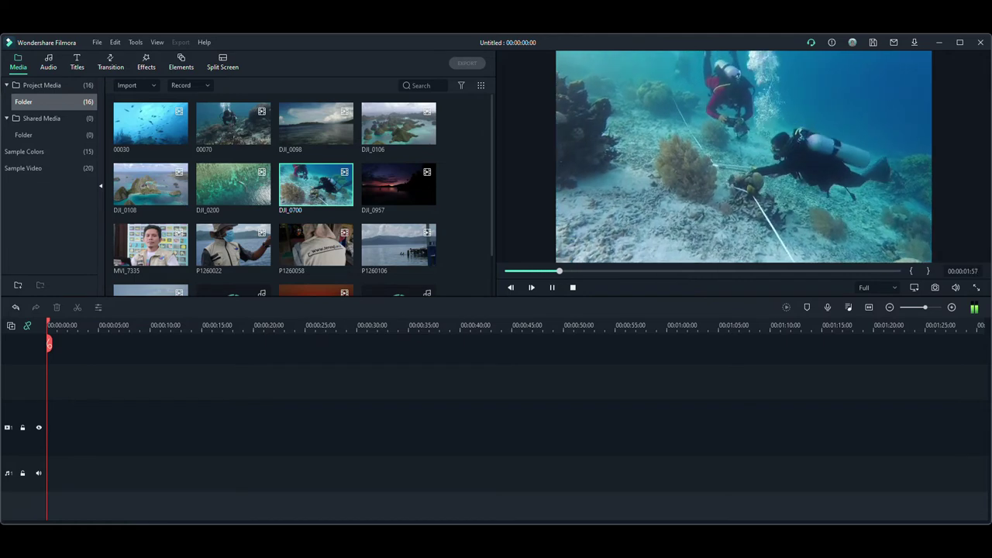
click(398, 124)
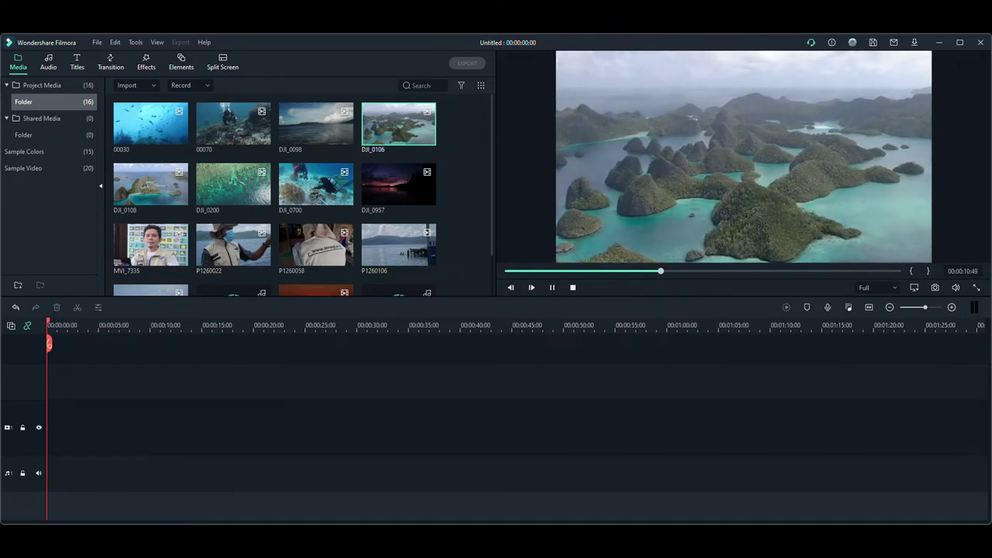
click(551, 287)
click(866, 286)
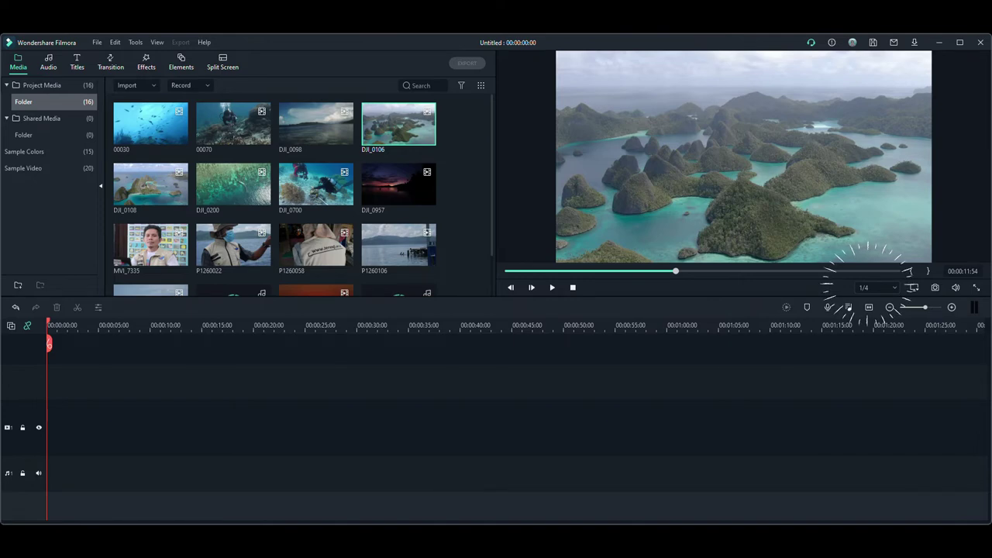
Preview the clips DJI_0200, DJI_0957 and P1260022, and look through the rest of the media folder.
click(233, 185)
key(space)
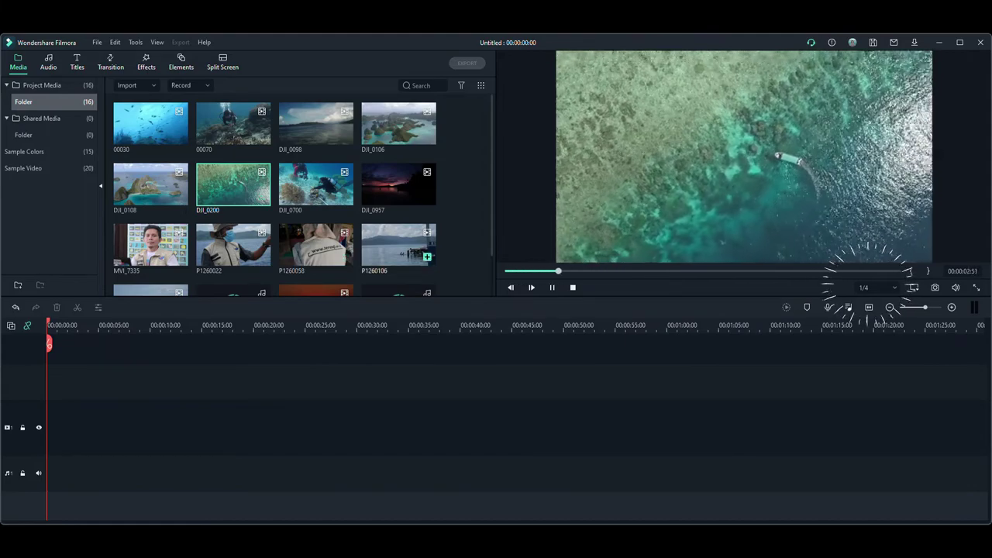
click(399, 184)
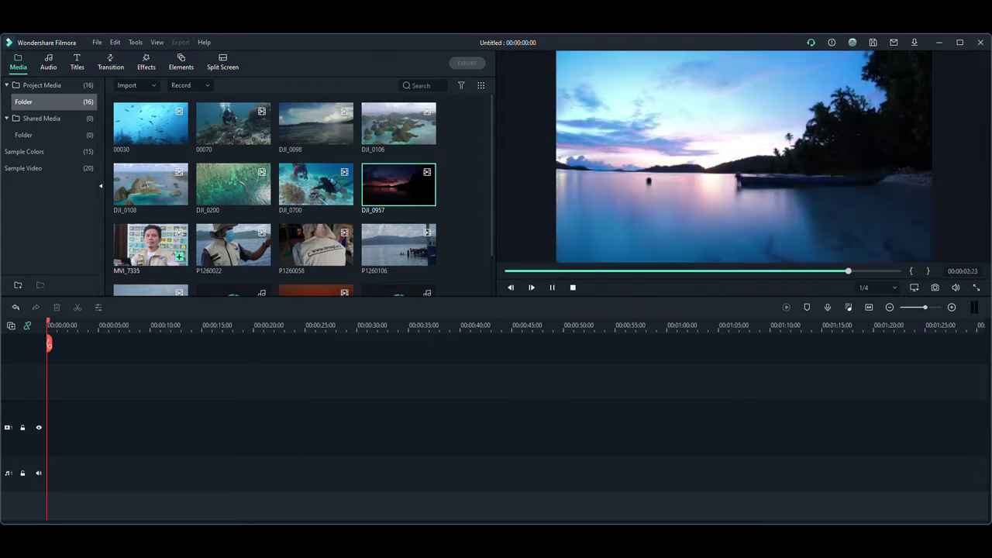
click(233, 244)
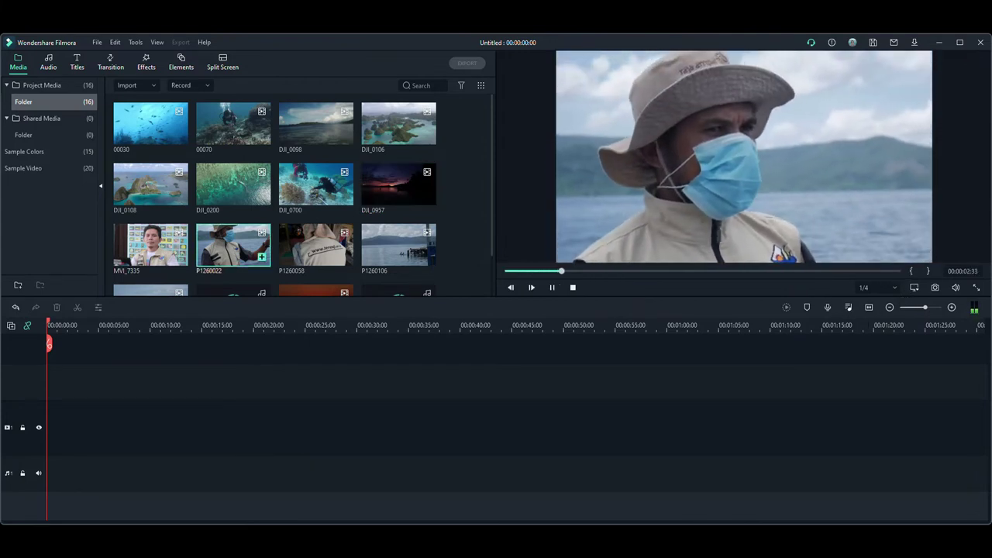
key(space)
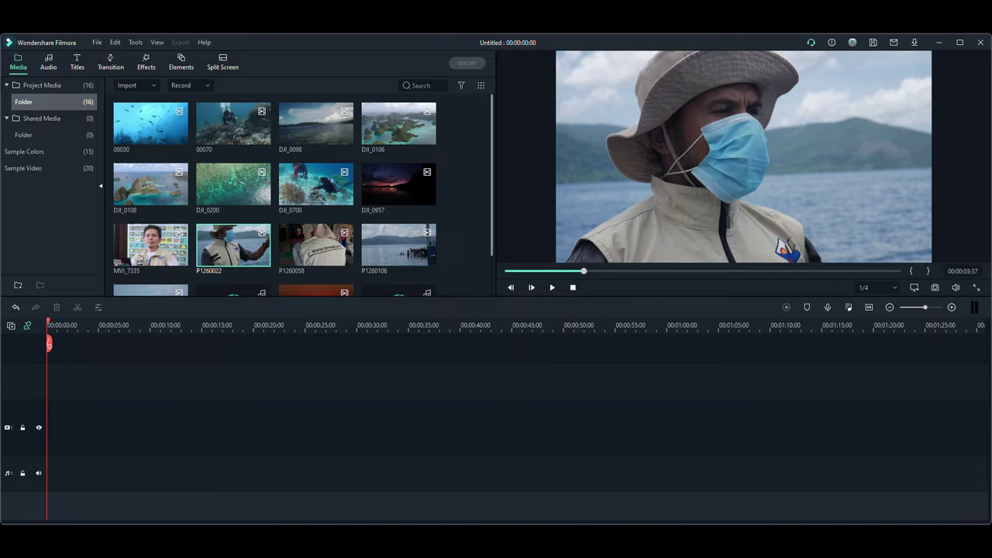
scroll(302, 194, down, 2)
scroll(302, 194, up, 1)
scroll(303, 194, down, 2)
scroll(302, 194, up, 3)
scroll(302, 194, down, 1)
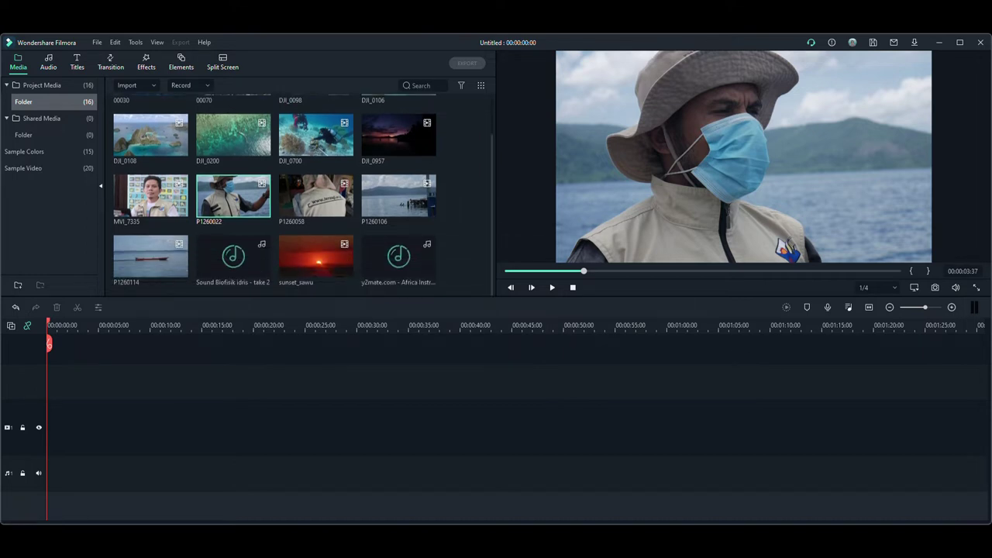
scroll(275, 193, up, 1)
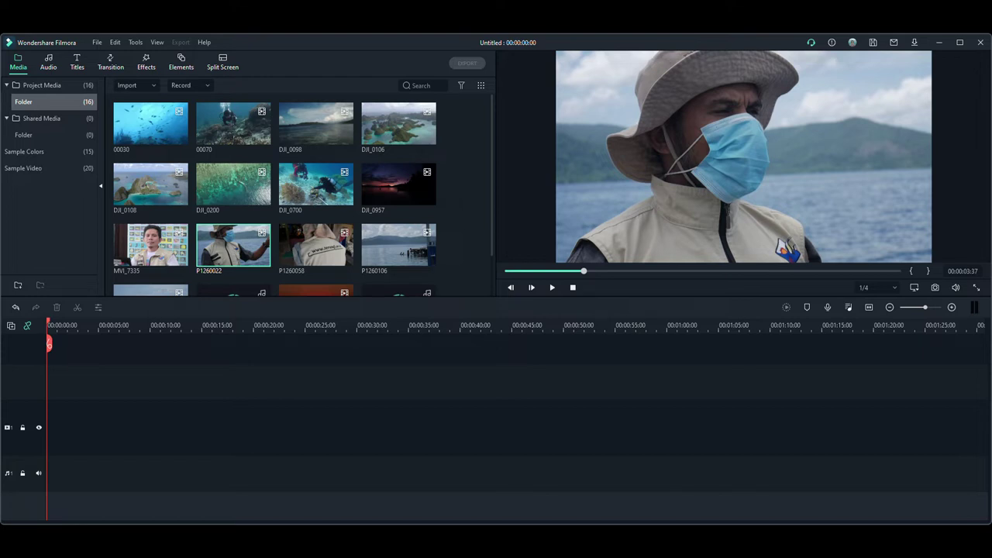
Place clip DJI_0957 at the very start of the video track and scrub through it.
double_click(399, 184)
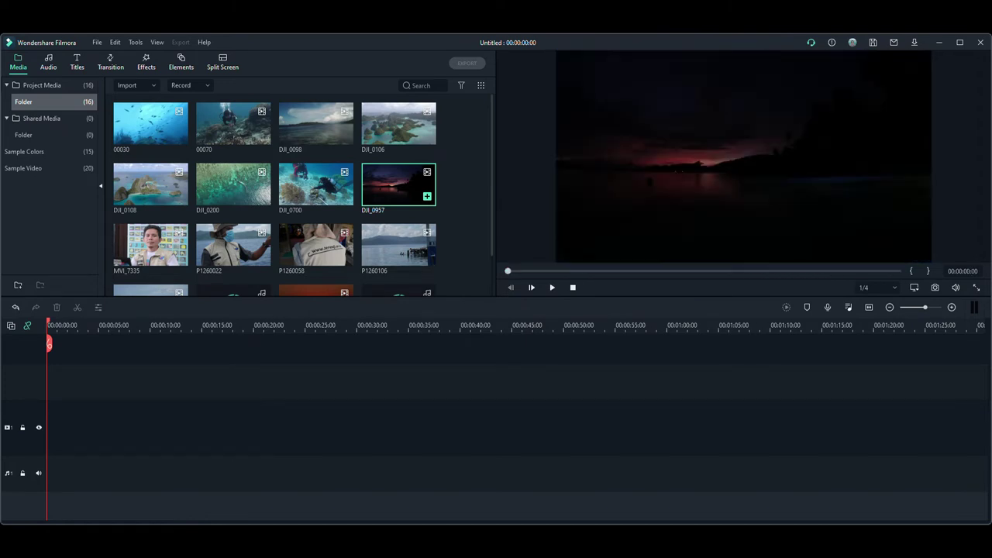
drag(398, 183, 63, 427)
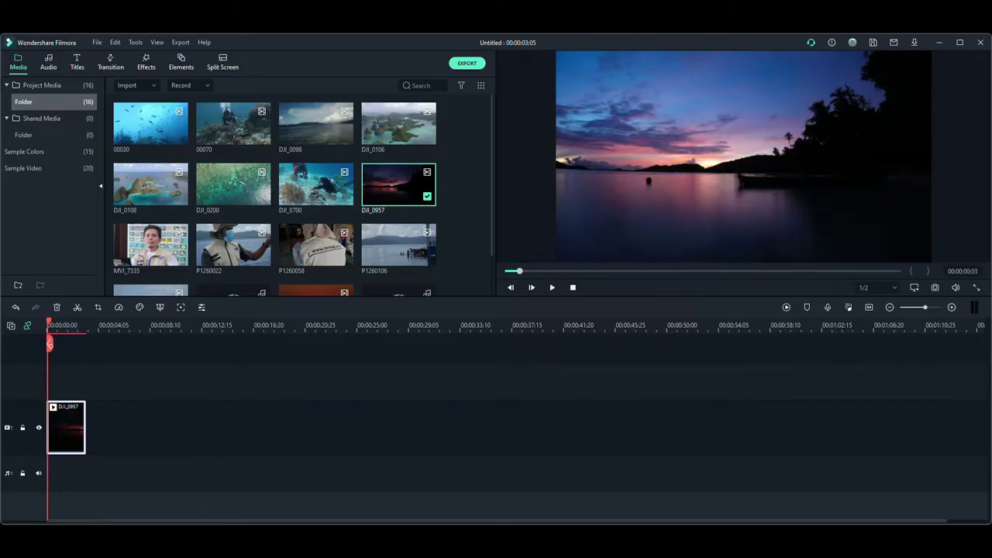
drag(47, 325, 79, 324)
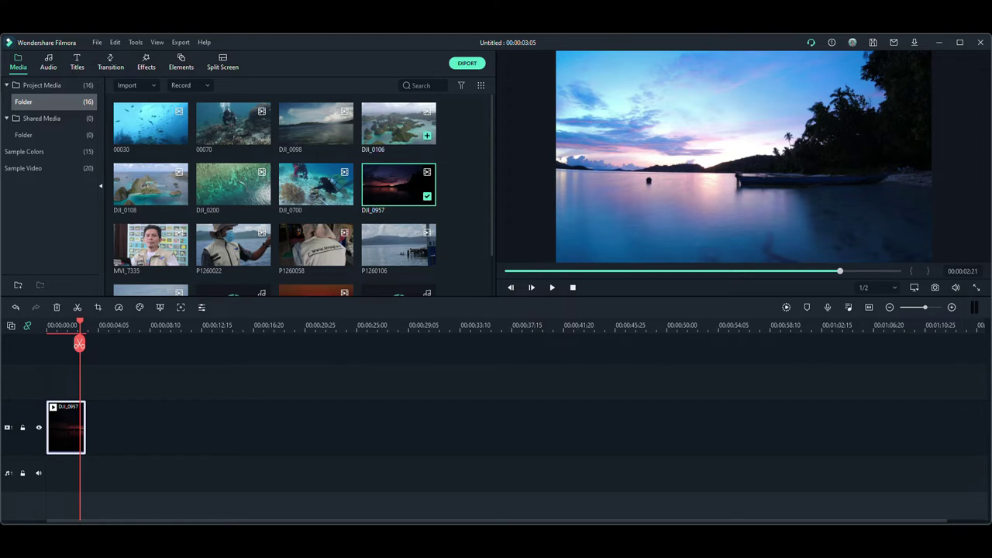
Add clip DJI_0106 directly after DJI_0957 on the video track and play the sequence back at 1/4 quality.
click(398, 123)
drag(398, 124, 256, 426)
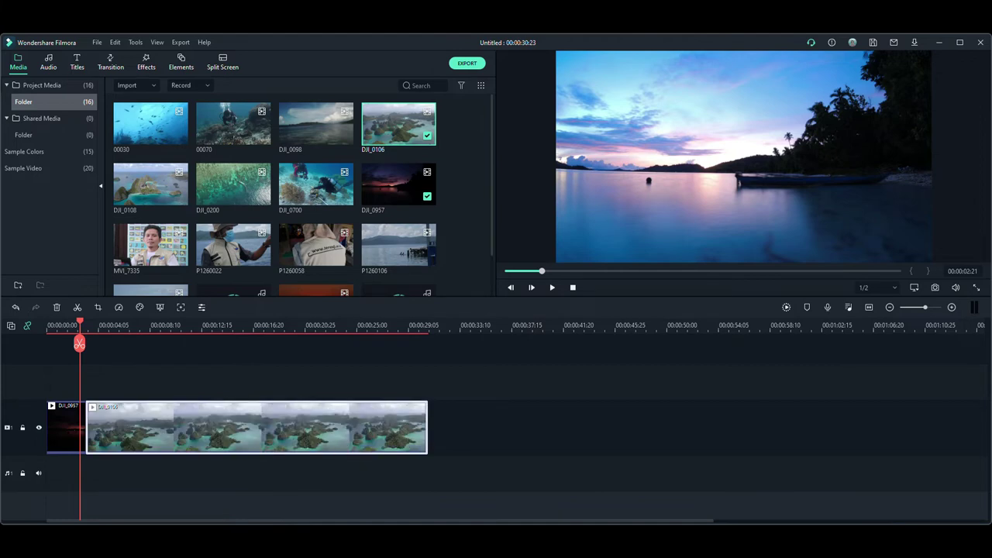
key(space)
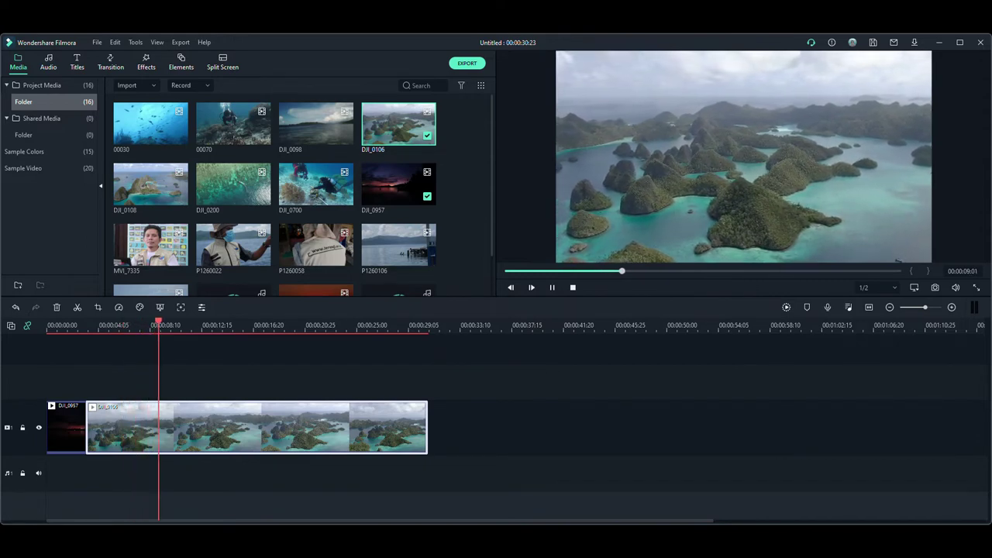
key(space)
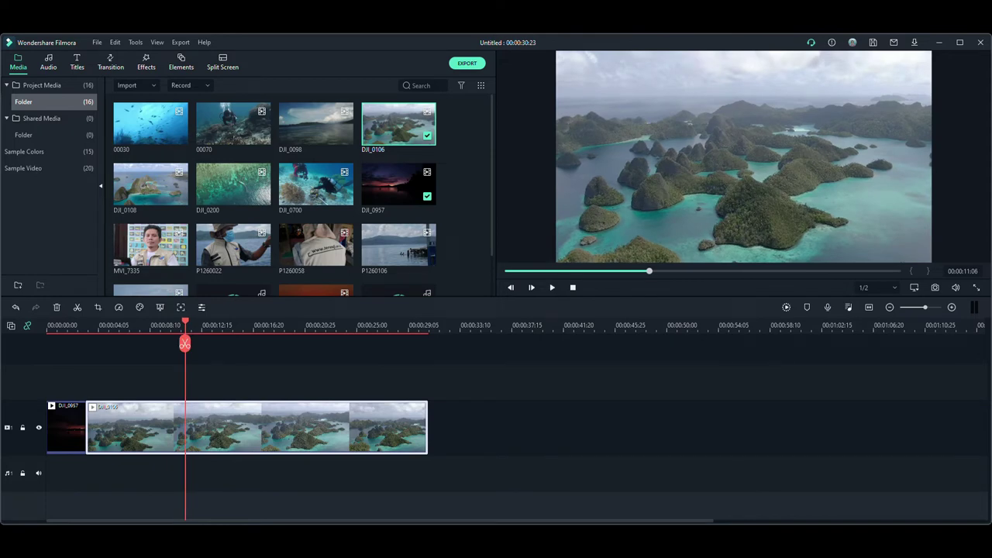
click(877, 288)
click(81, 326)
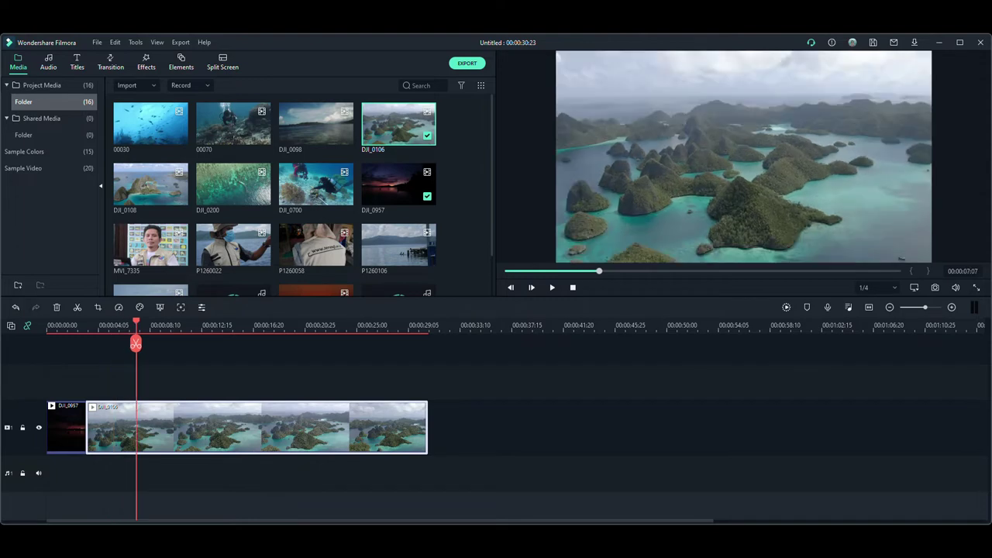
Split DJI_0106 on the timeline at 00:00:08:17 and delete the part before the cut.
drag(168, 343, 141, 343)
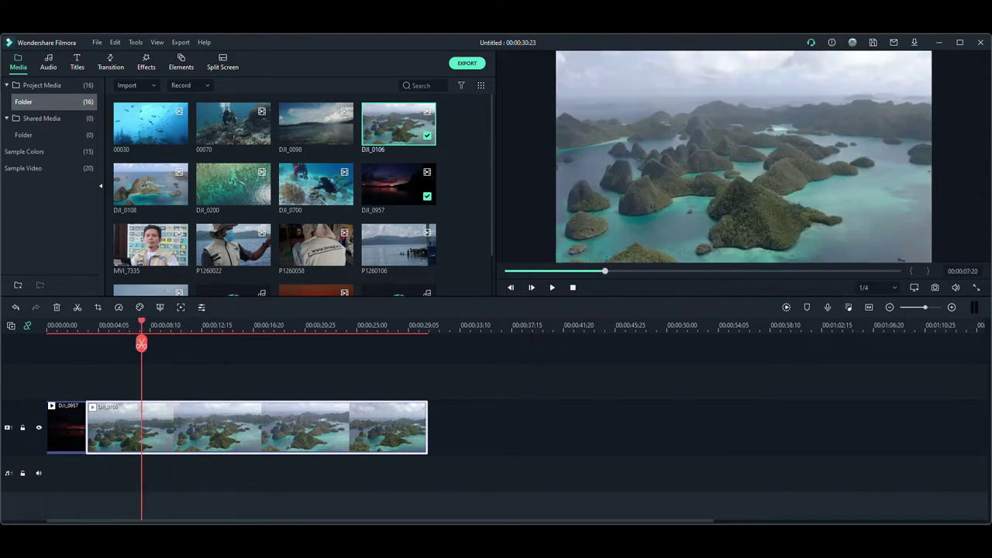
mouse_move(141, 343)
mouse_down()
mouse_move(206, 343)
mouse_move(152, 343)
mouse_up()
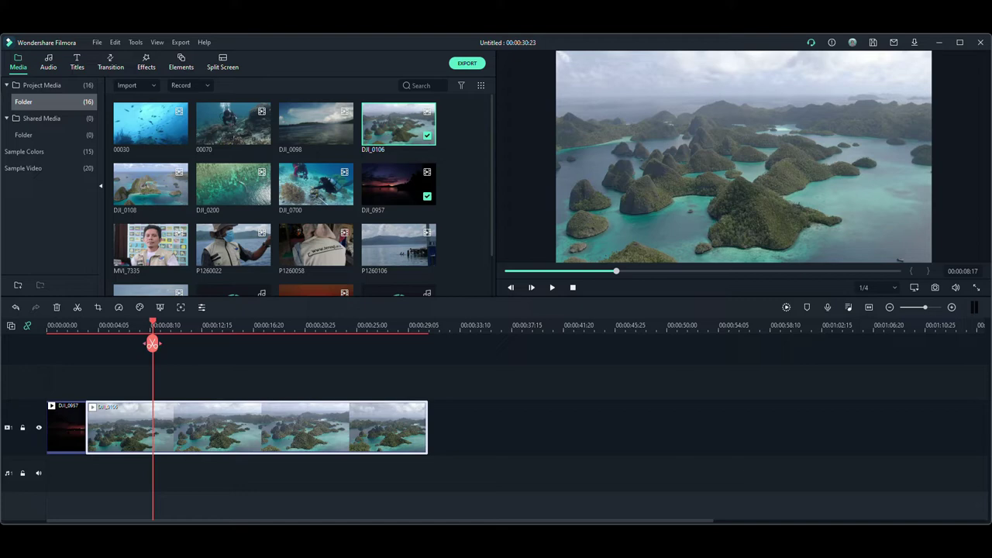
click(151, 343)
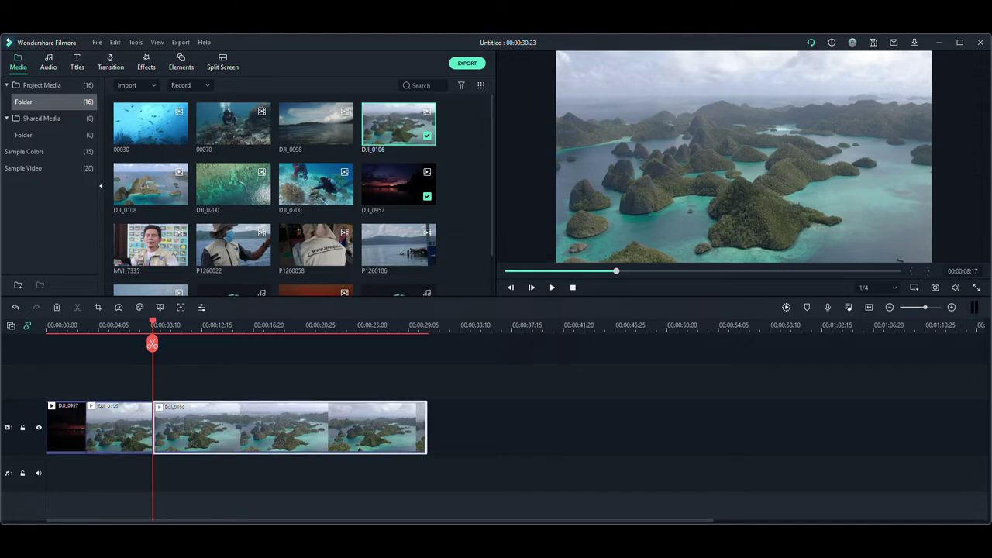
click(120, 427)
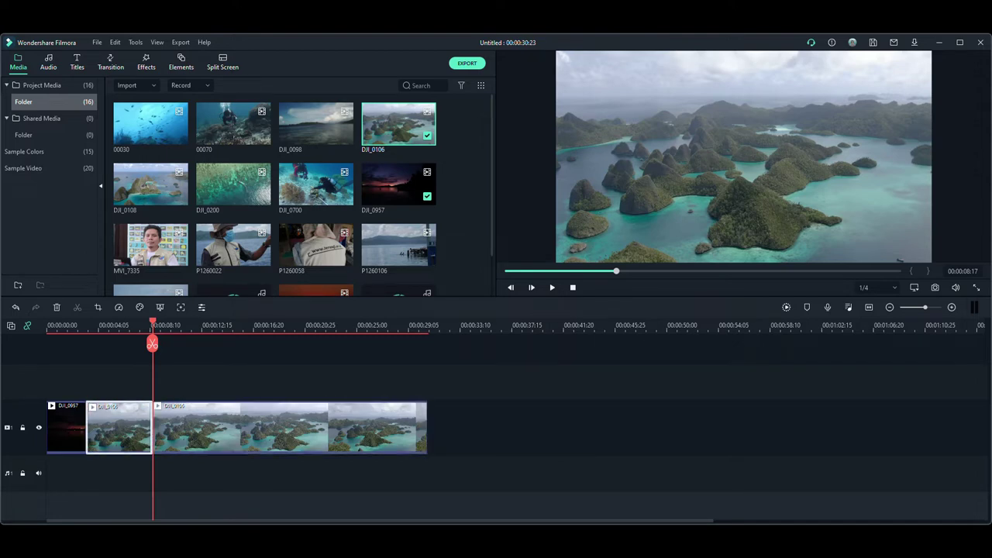
key(Delete)
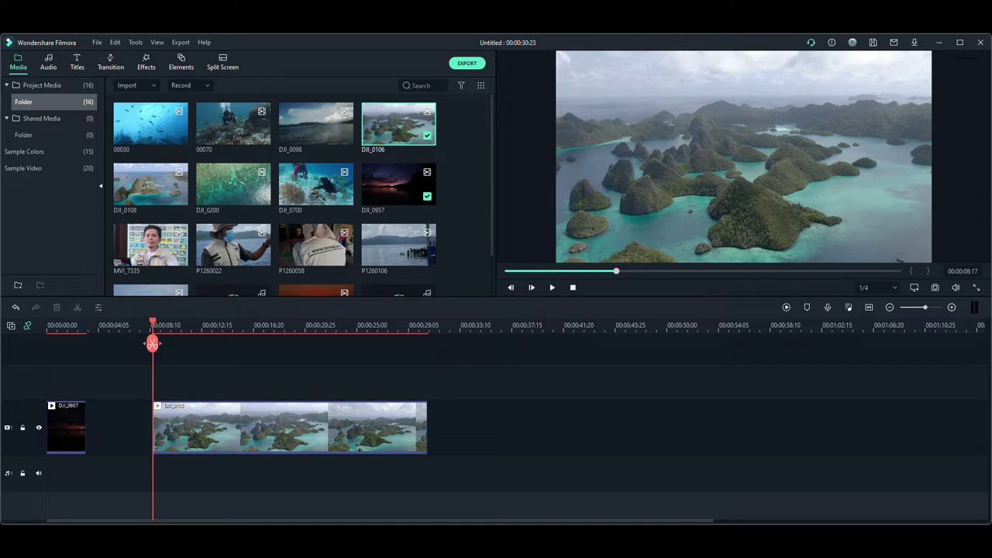
Move the remaining DJI_0106 piece back against the end of DJI_0957 to close the gap.
drag(152, 343, 253, 343)
drag(289, 427, 223, 427)
click(88, 325)
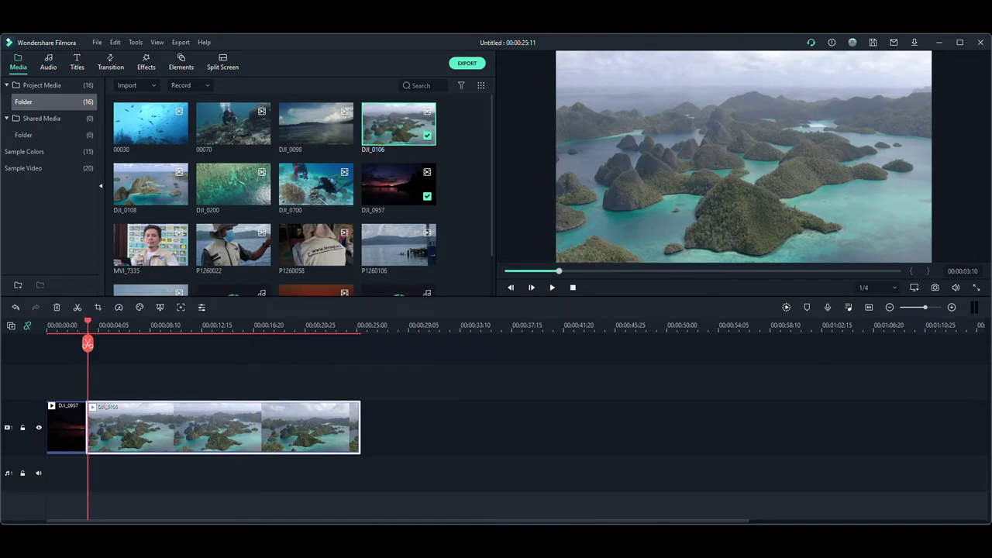
Trim DJI_0106's start to 00:00:06:05 and its end to about 00:00:21:04, then shift it back against DJI_0957.
click(122, 326)
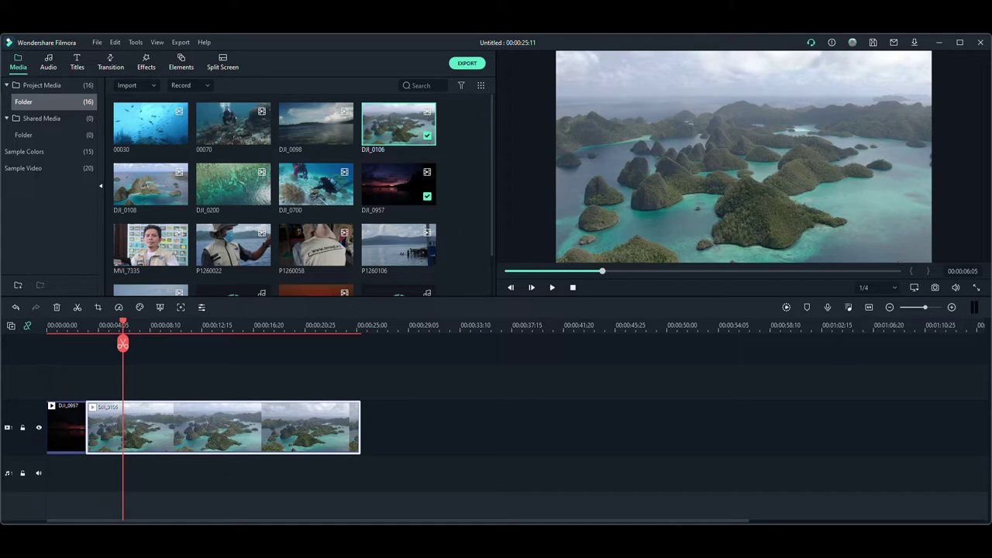
drag(87, 426, 123, 426)
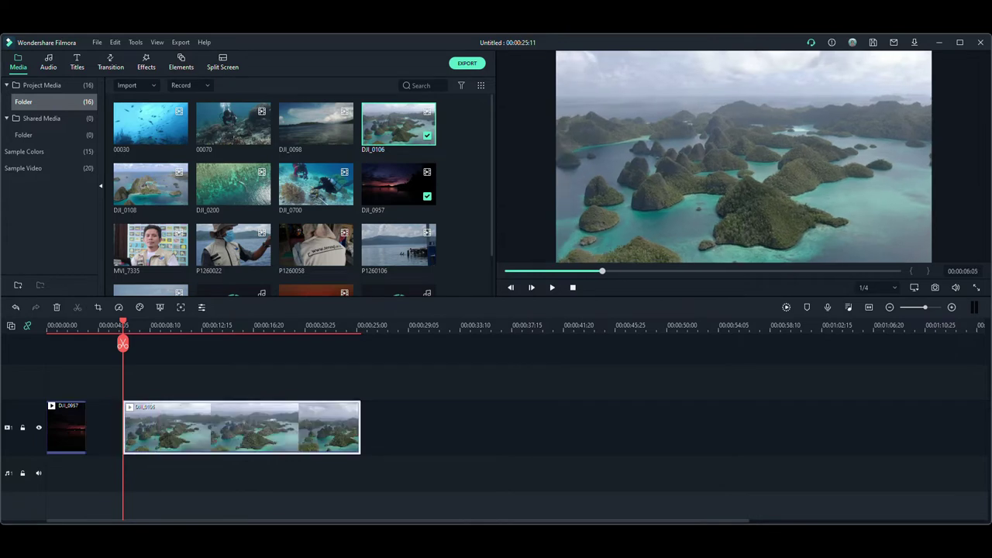
drag(359, 426, 307, 427)
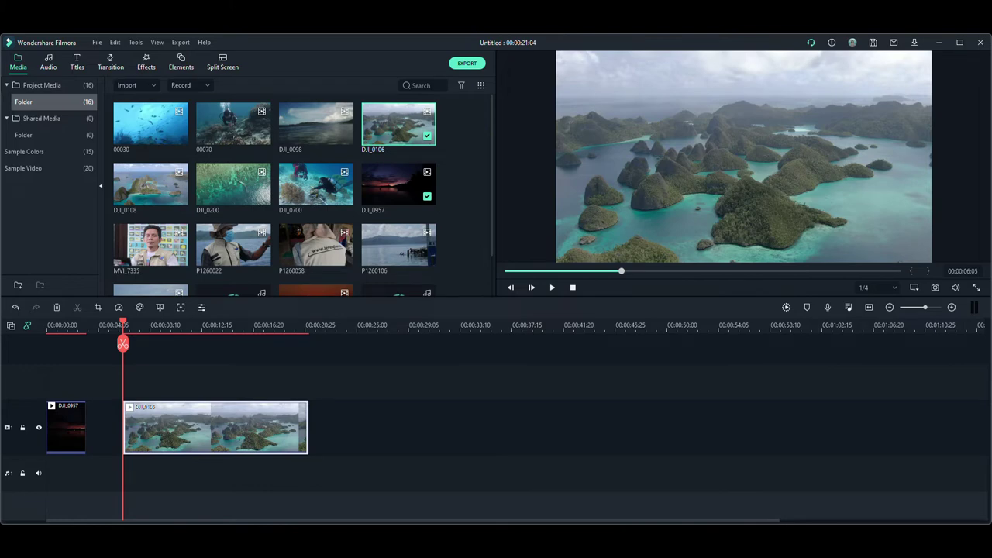
drag(215, 426, 177, 426)
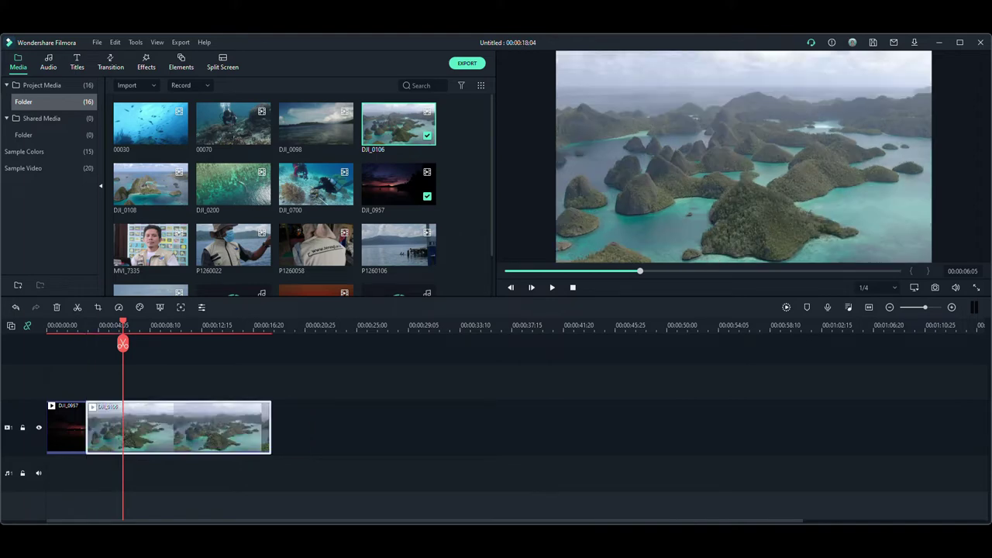
Review the sequence and shorten the end of DJI_0106 to about 00:00:11:23 on the timeline.
click(84, 325)
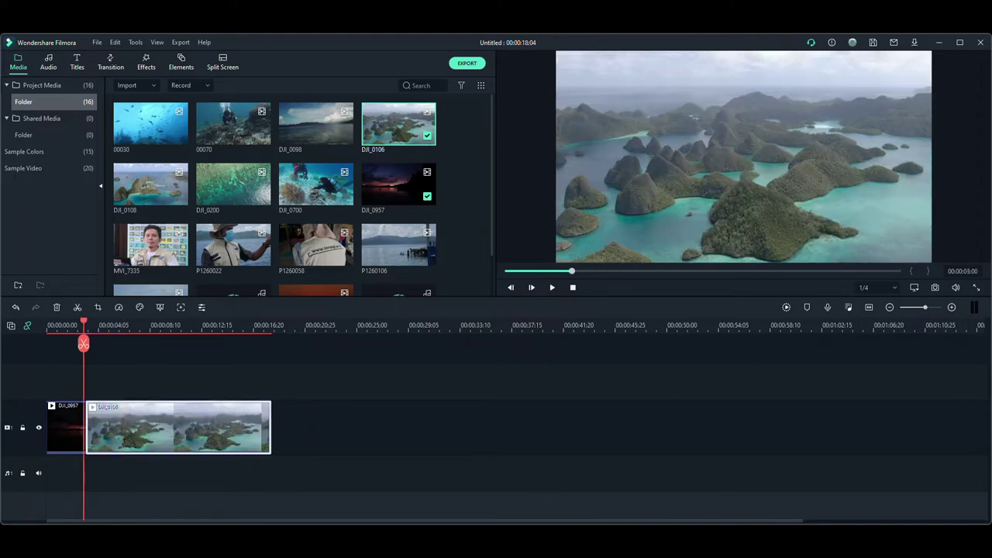
drag(84, 325, 103, 325)
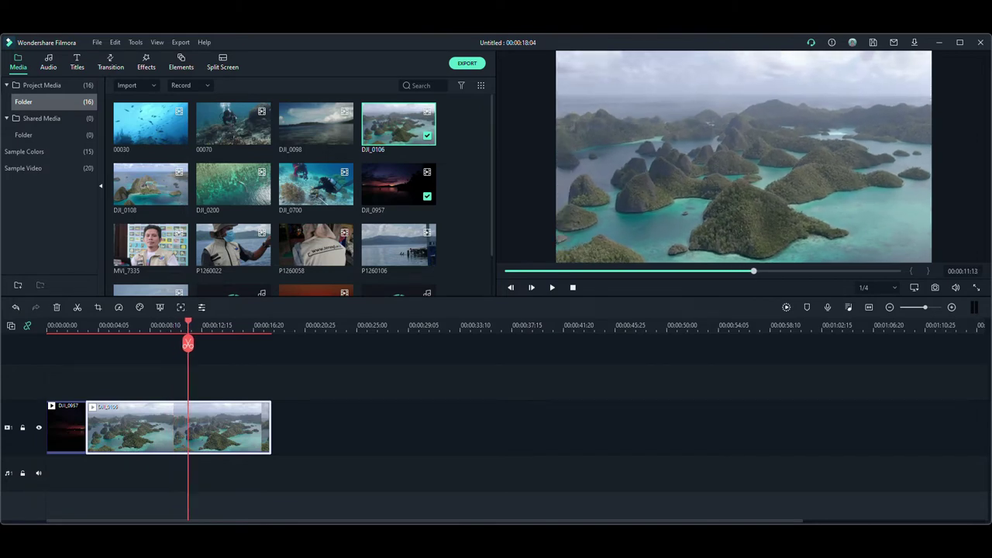
drag(270, 426, 191, 426)
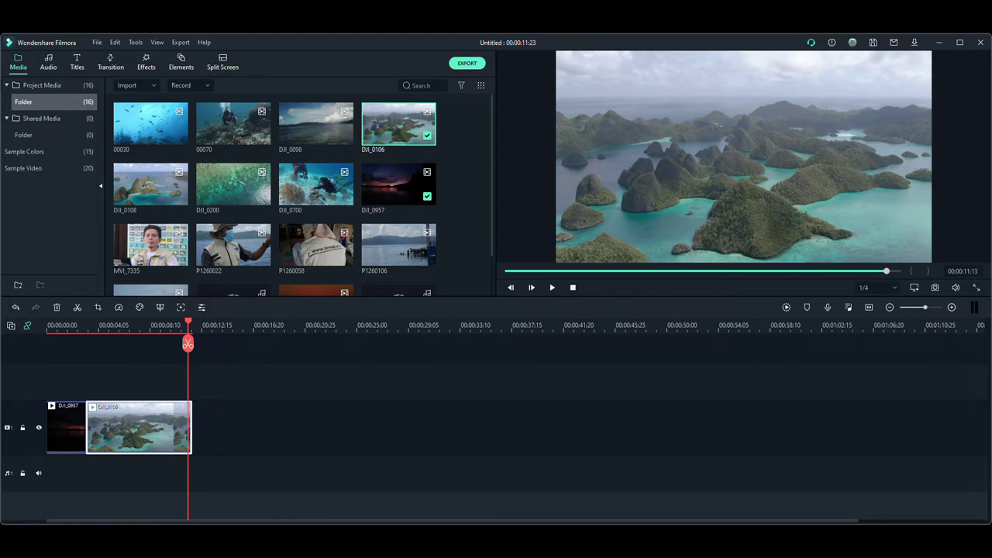
click(53, 326)
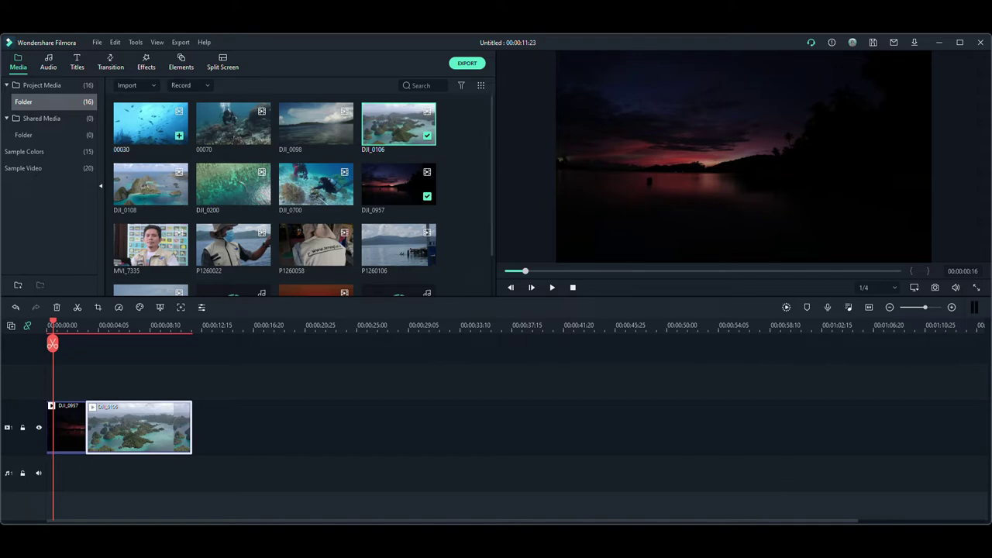
Add clip DJI_0200 directly after DJI_0106 and shorten its end to about 00:00:18:27.
click(232, 185)
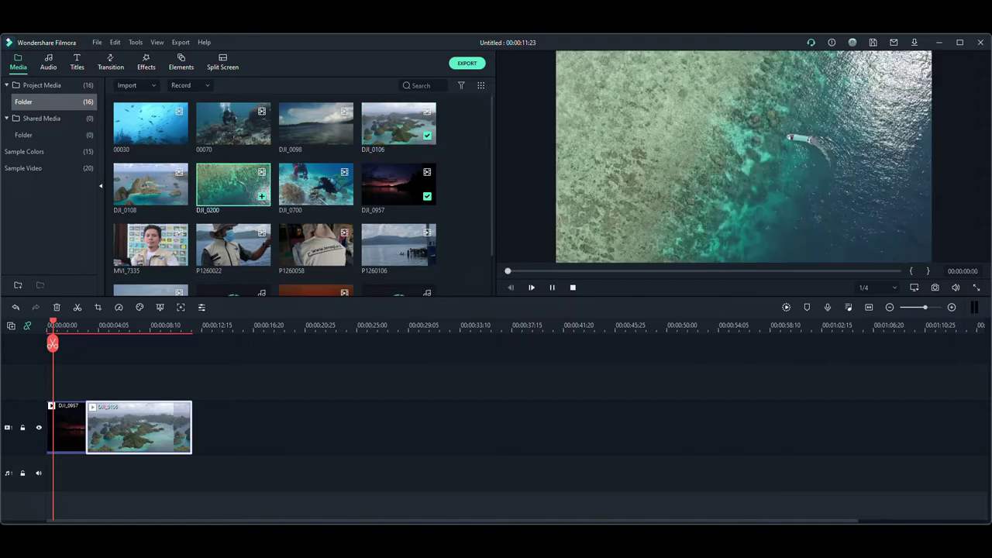
drag(233, 185, 221, 426)
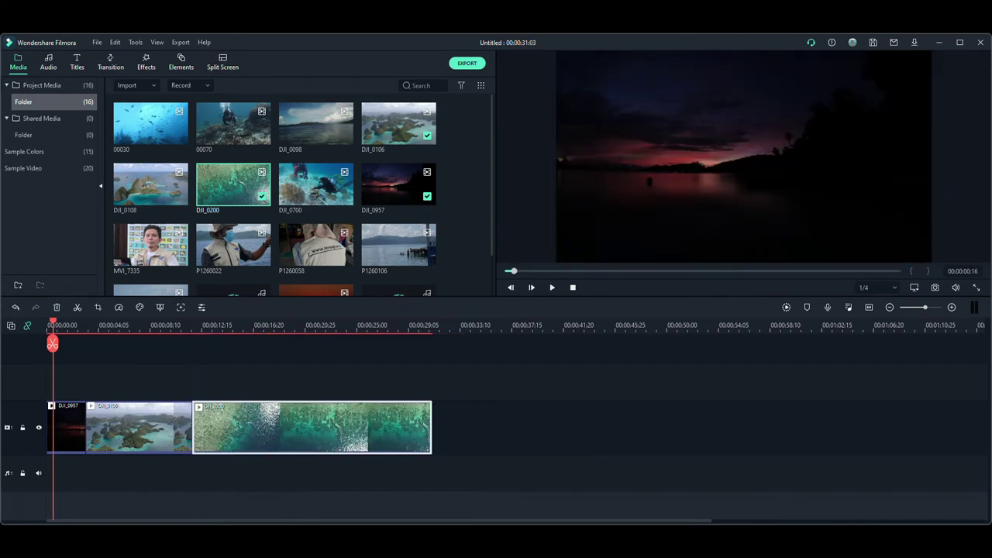
drag(430, 426, 279, 430)
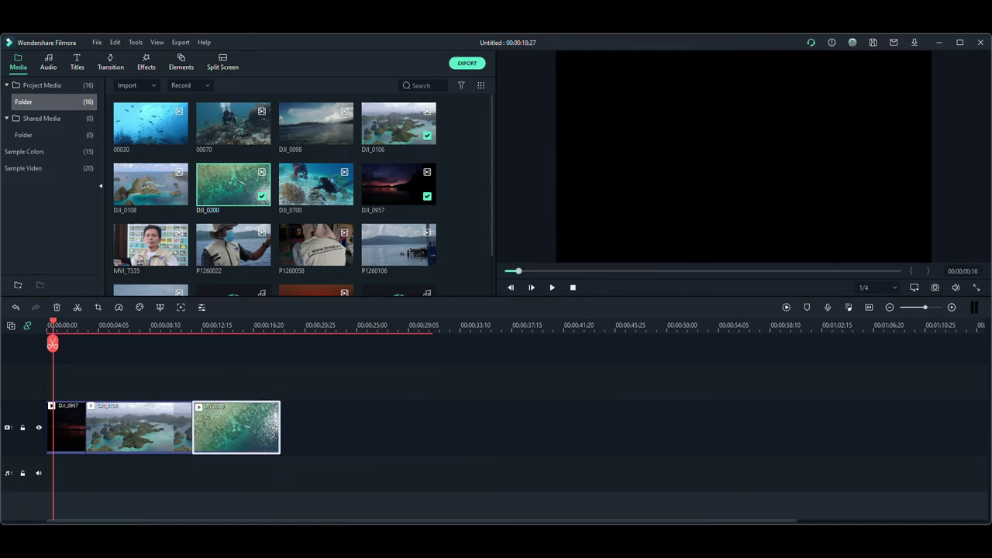
Play DJI_0200 on the timeline to find its cut point, and shorten its end to 00:00:15:16.
double_click(248, 430)
key(space)
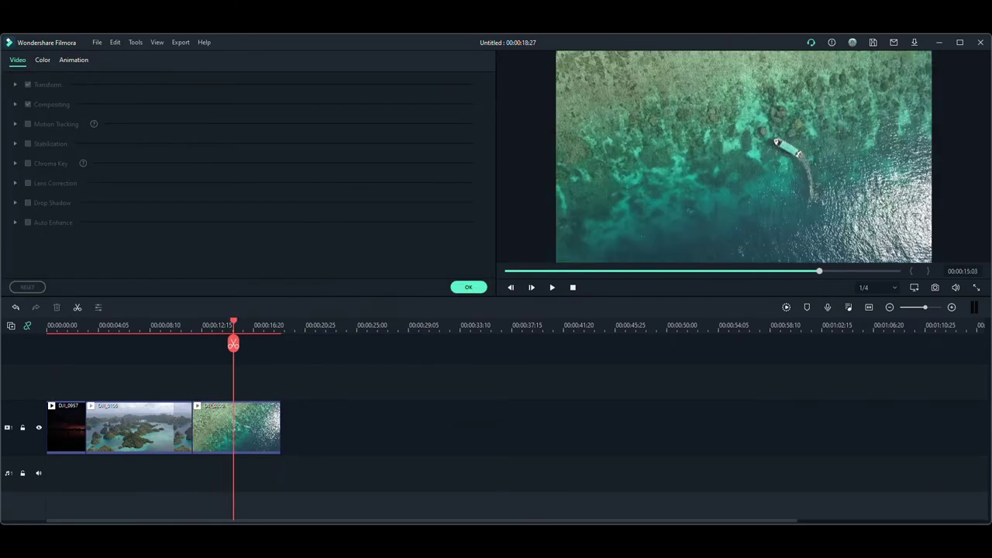
key(space)
click(233, 325)
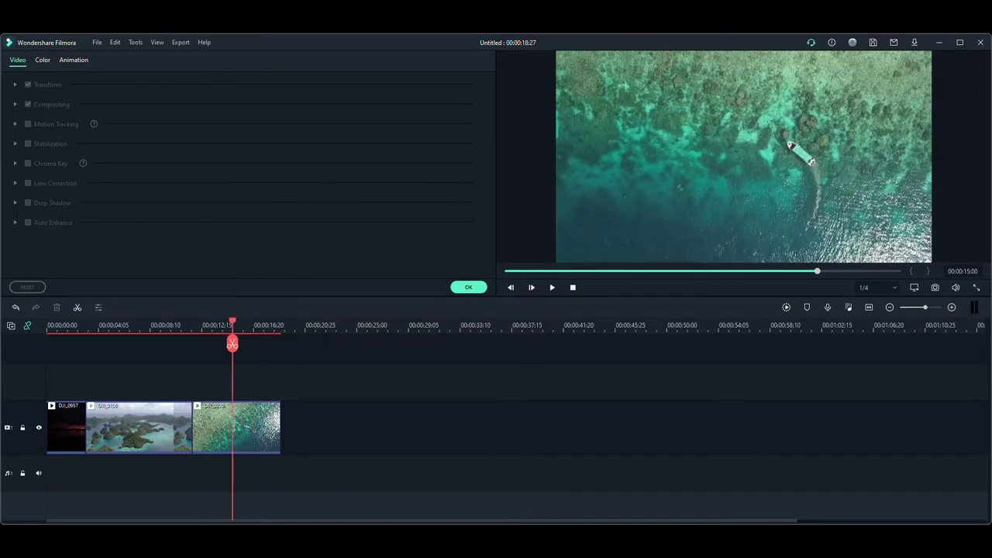
click(233, 426)
drag(279, 421, 238, 420)
click(468, 287)
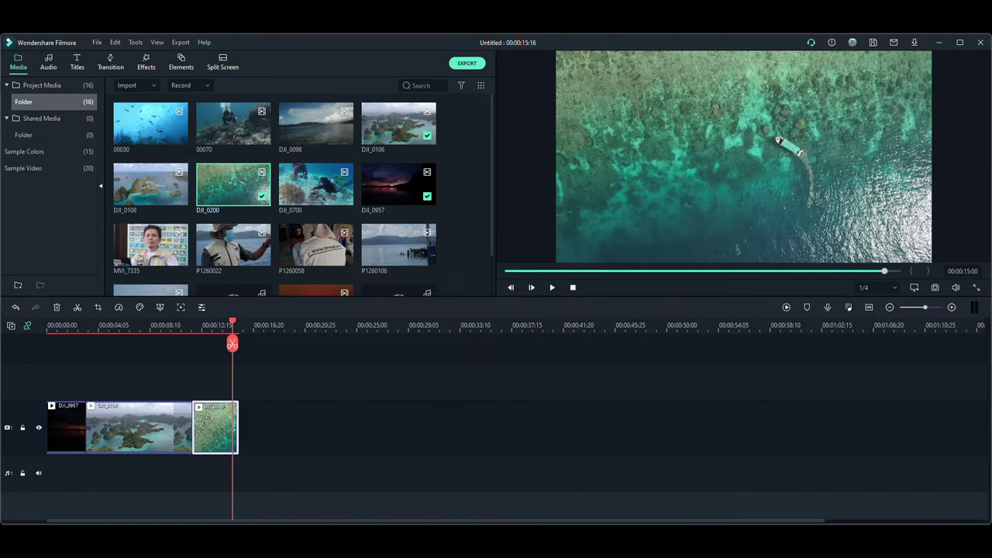
Preview the red boat clip P1260114 and add it to the timeline directly after DJI_0200.
scroll(302, 194, down, 2)
scroll(302, 194, up, 2)
scroll(302, 193, down, 1)
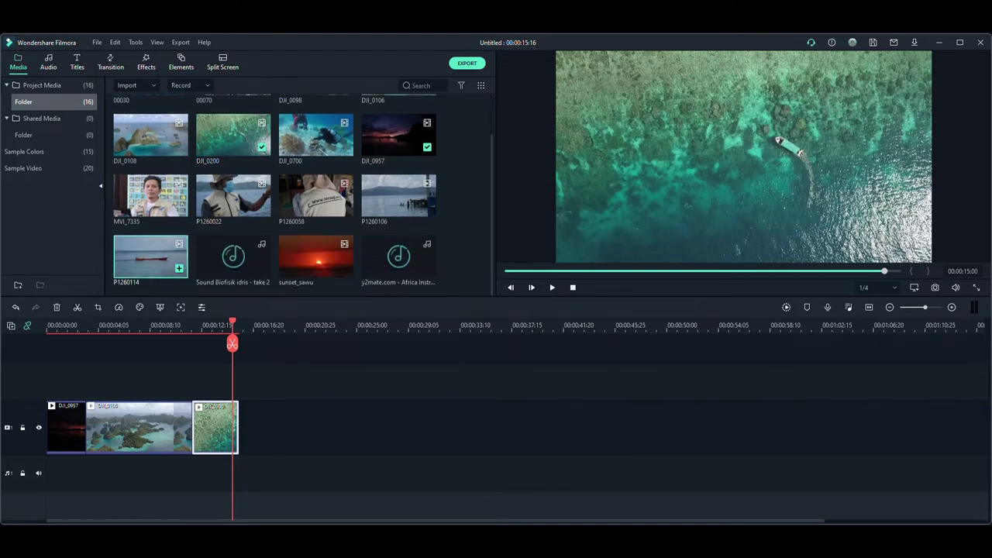
double_click(150, 255)
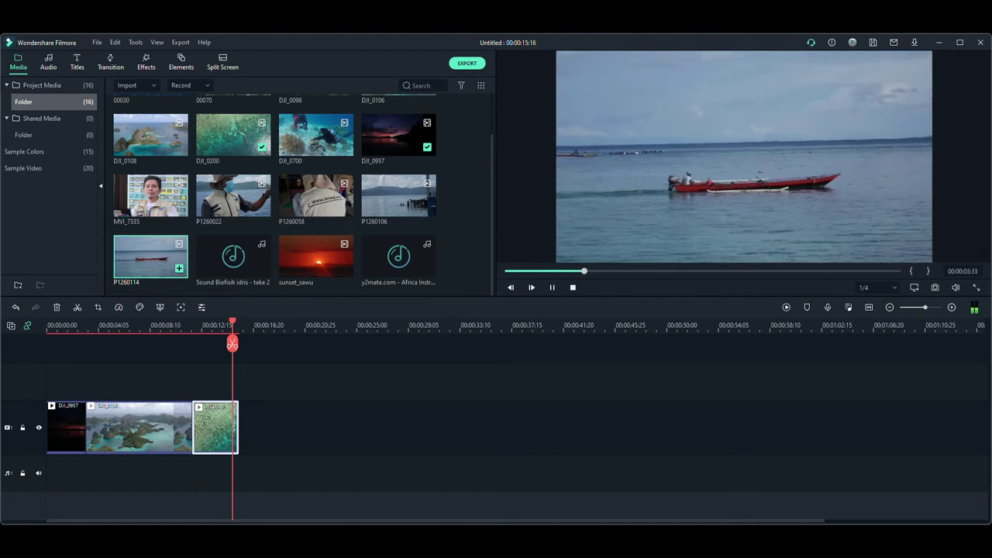
drag(150, 256, 239, 427)
Trim P1260114's start to about 00:00:18:07 with the gap closed, and shorten its end to 00:00:19:10.
click(256, 325)
mouse_move(256, 326)
mouse_down()
mouse_move(246, 326)
mouse_move(272, 326)
mouse_up()
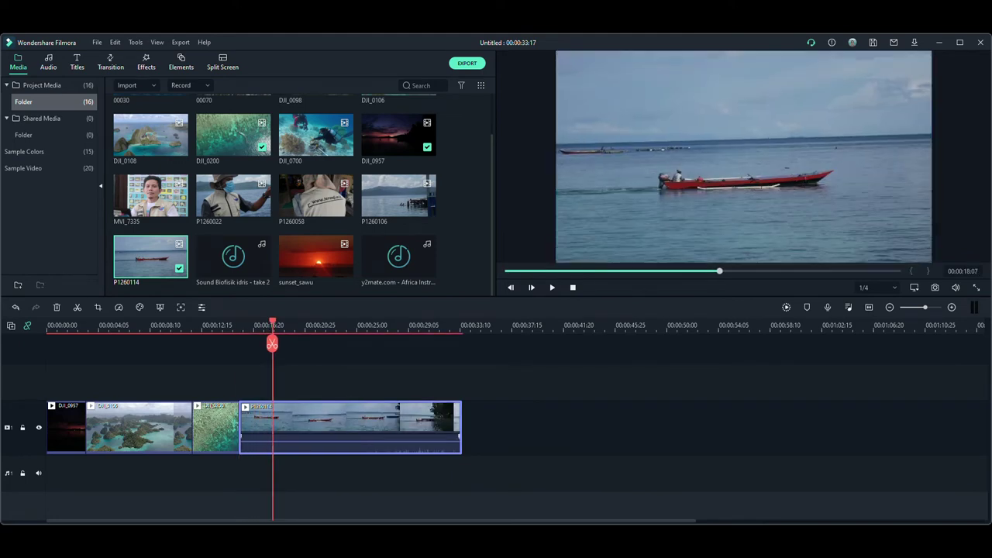
drag(241, 430, 277, 426)
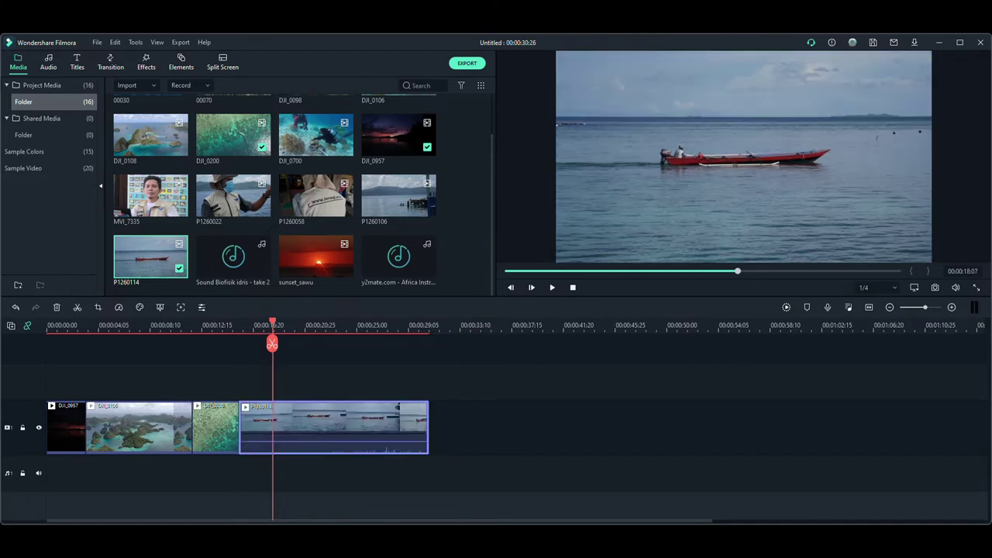
click(238, 325)
drag(239, 325, 278, 325)
drag(427, 426, 286, 431)
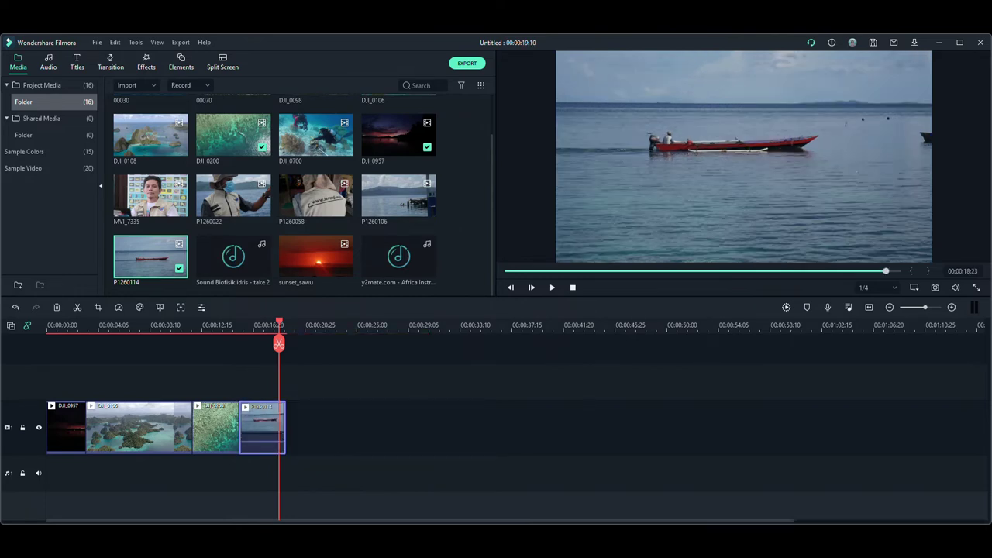
Add clip P1260106 directly after P1260114 and shorten its end to 00:00:24:14.
click(225, 326)
drag(399, 195, 287, 426)
key(ctrl+minus)
key(ctrl+minus)
key(ctrl+minus)
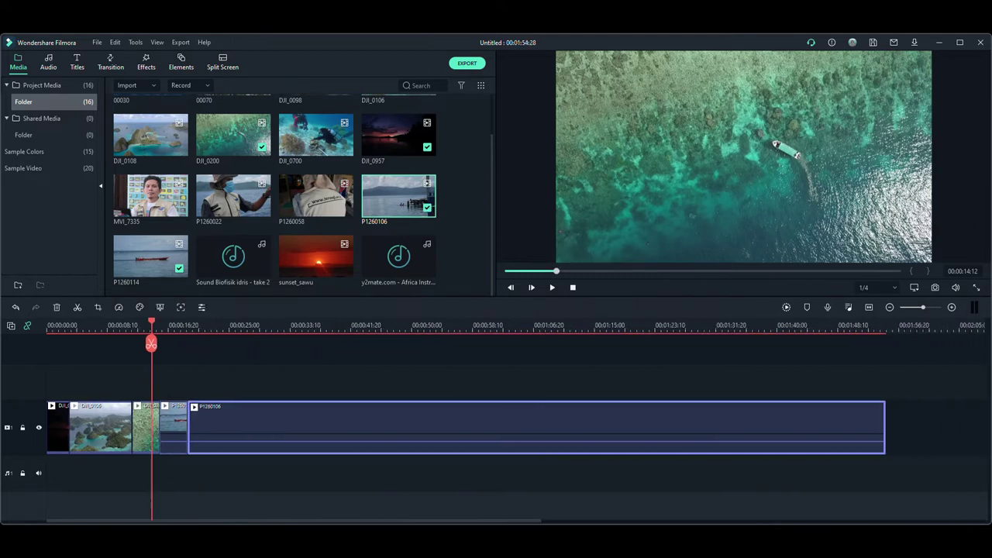
drag(136, 326, 199, 343)
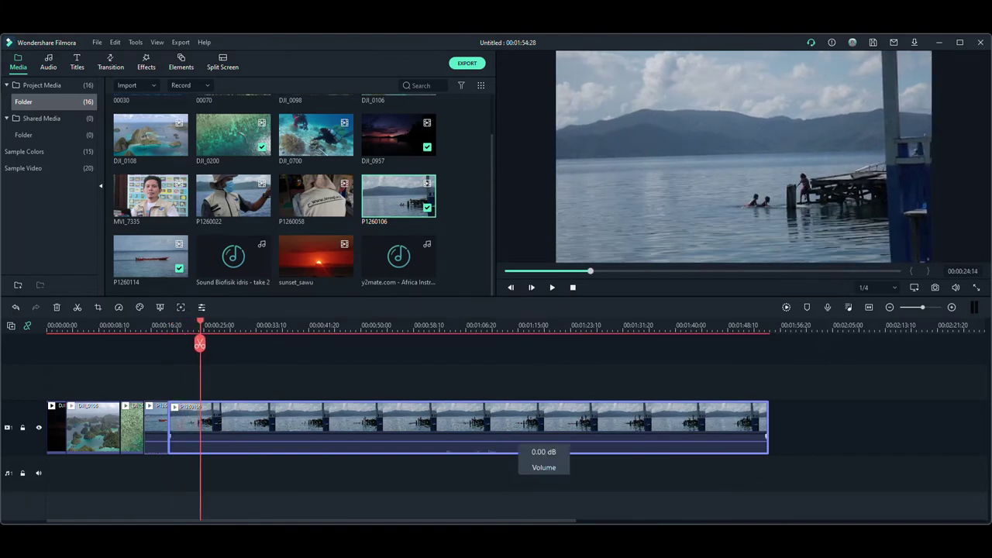
drag(766, 427, 200, 427)
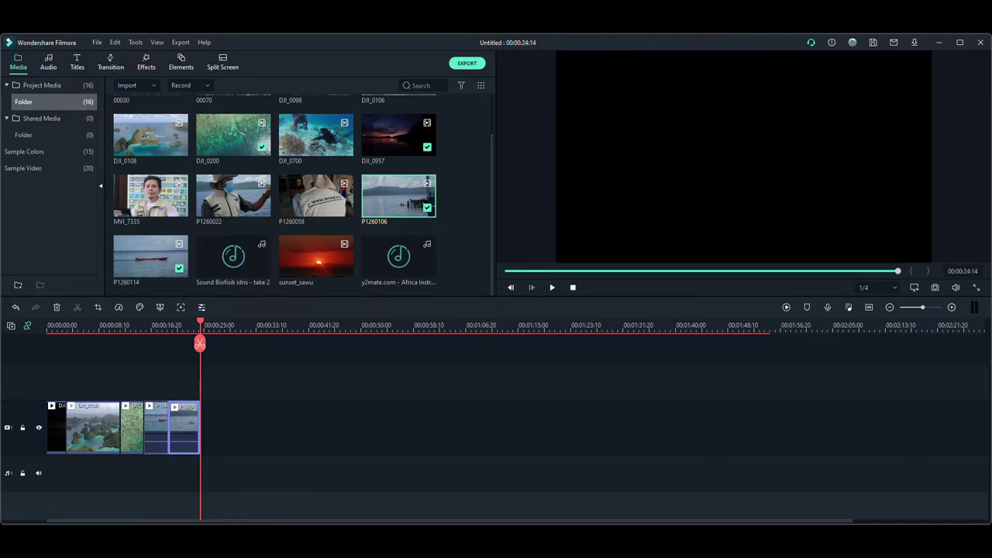
Trim the start of P1260106 so the sequence ends at 00:00:22:29, and play the shortened clip.
key(Up)
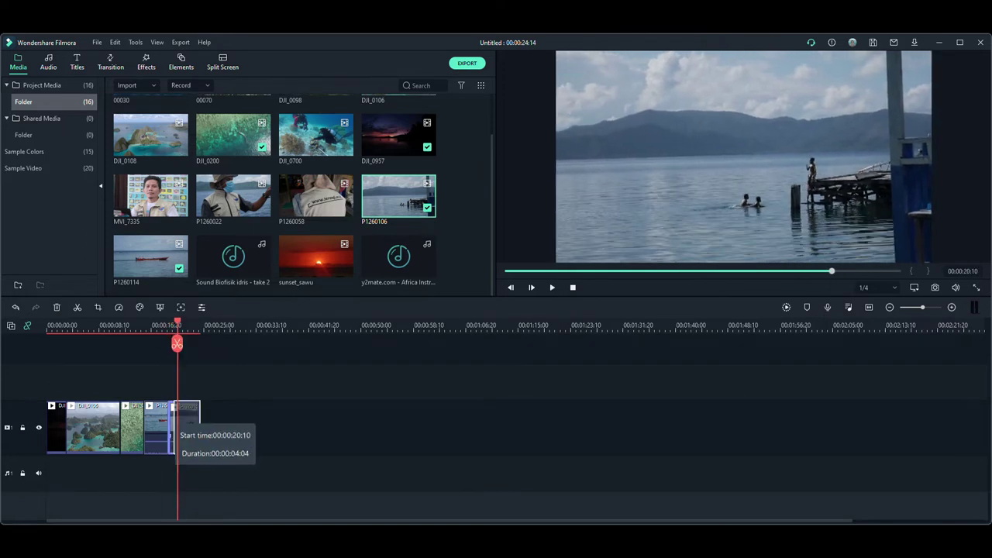
click(178, 344)
drag(166, 427, 180, 427)
drag(178, 344, 165, 343)
key(space)
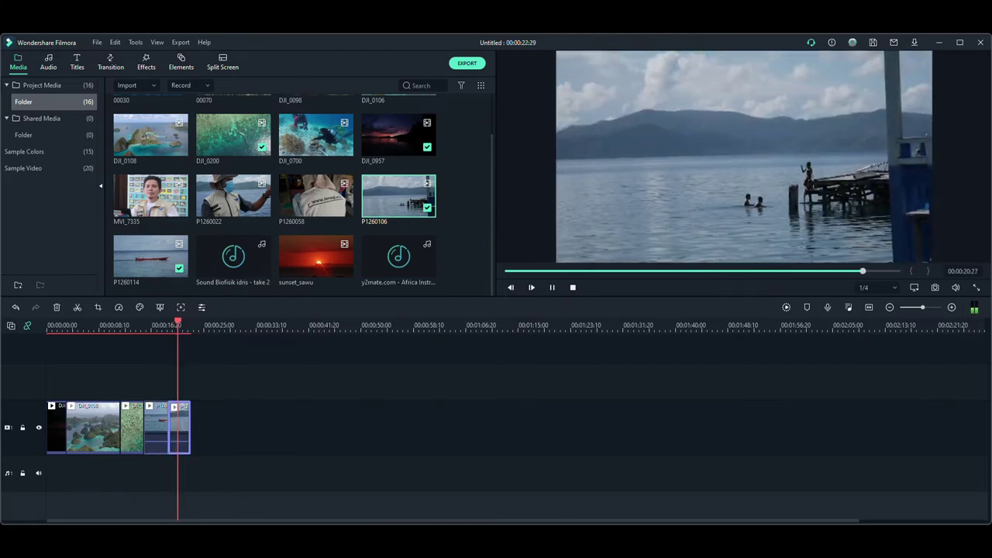
key(space)
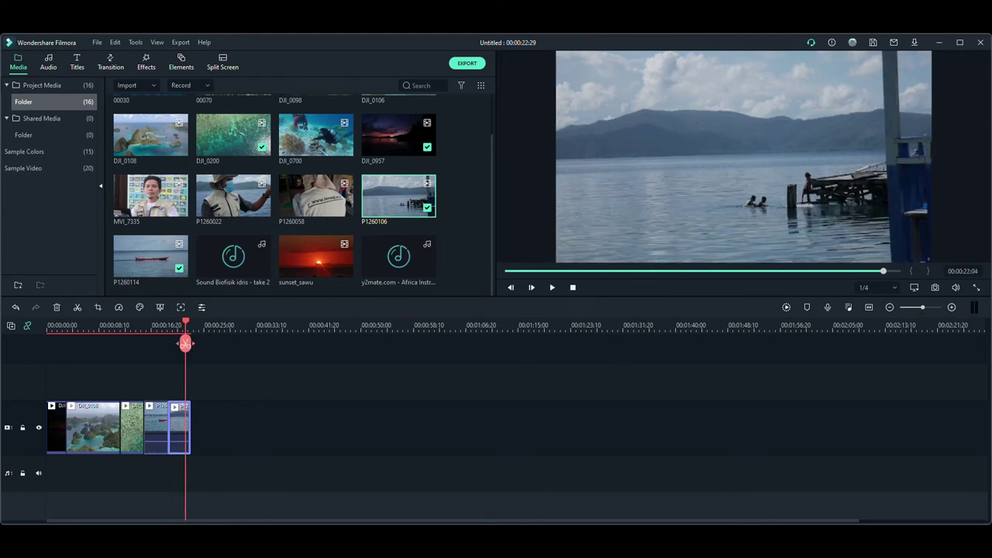
Review the video sequence from its beginning by scrubbing through it and playing it up to the end of DJI_0106.
drag(186, 343, 48, 343)
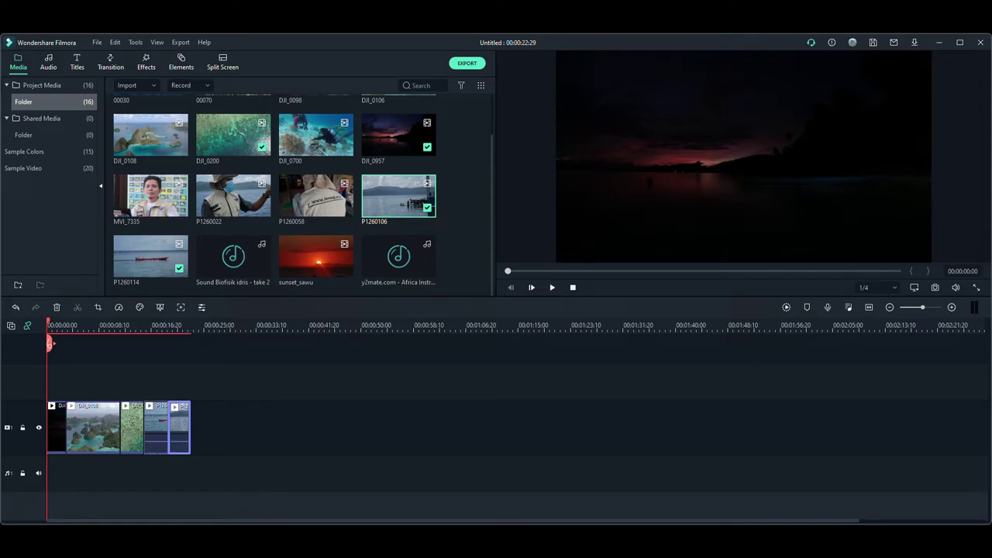
scroll(301, 194, up, 2)
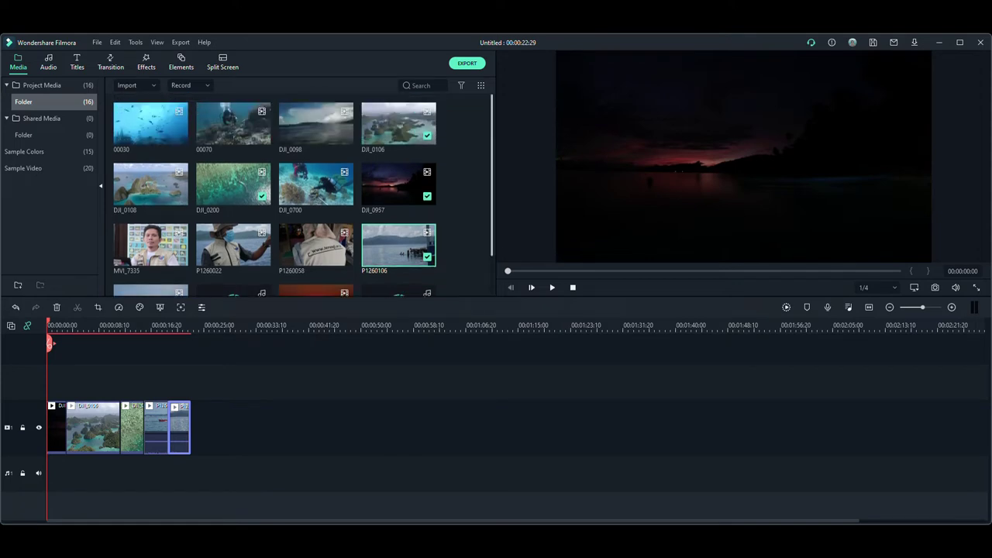
scroll(302, 193, down, 2)
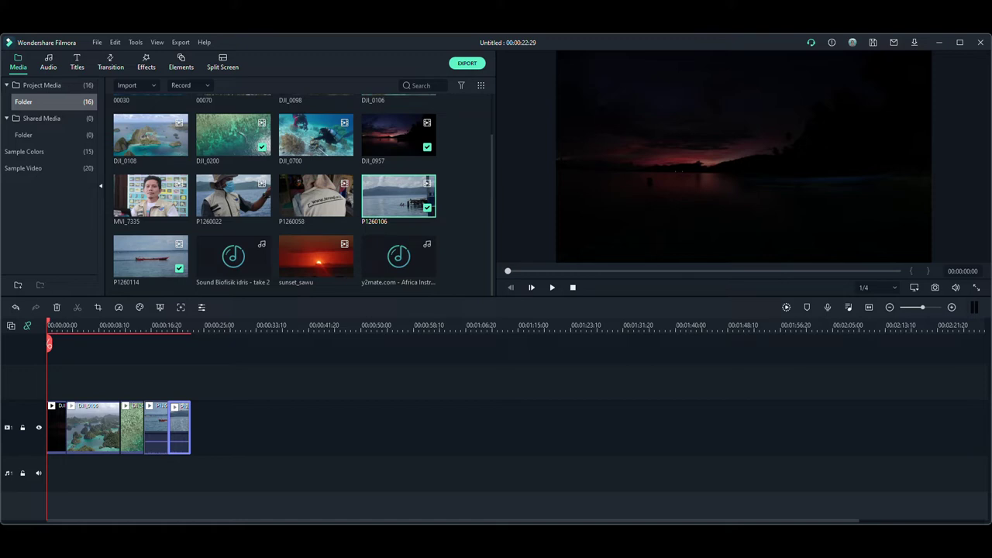
drag(47, 326, 150, 325)
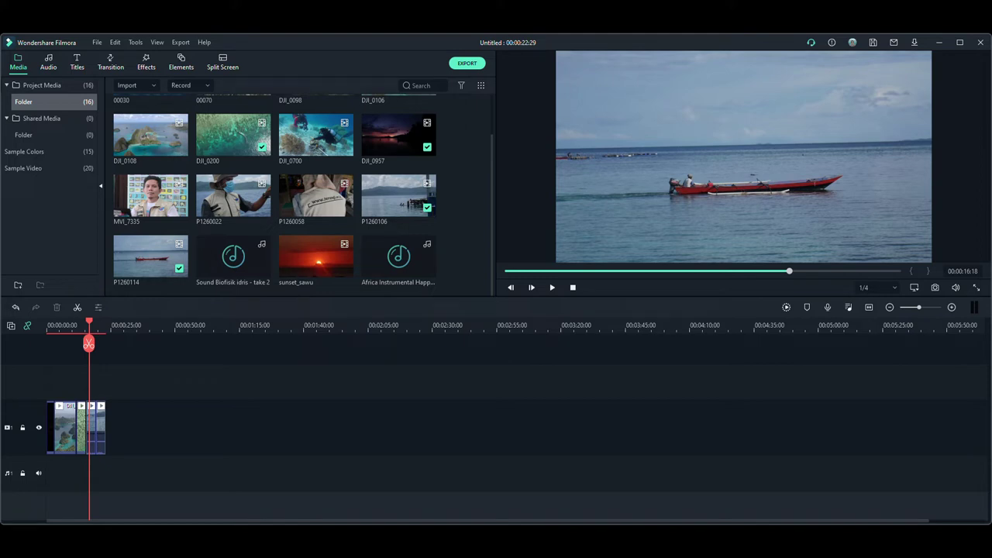
drag(89, 321, 47, 321)
key(space)
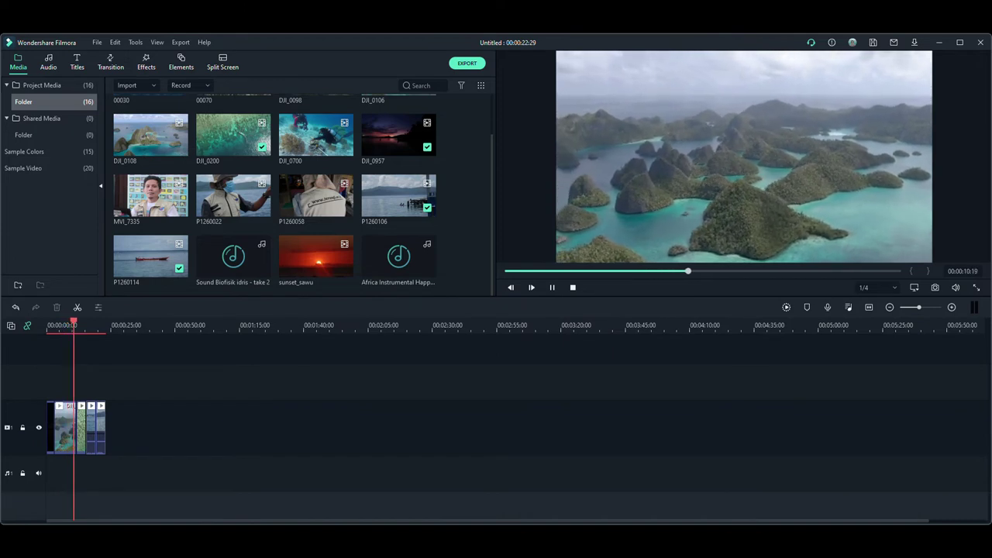
key(space)
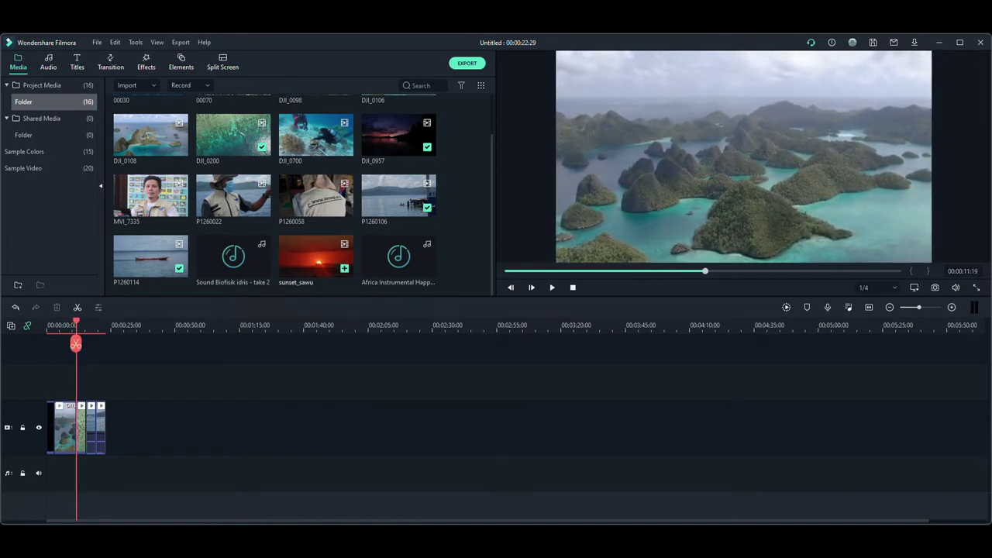
Add the Africa Instrumental music to the audio track from the sequence's start and play the whole video with it.
click(399, 255)
click(427, 268)
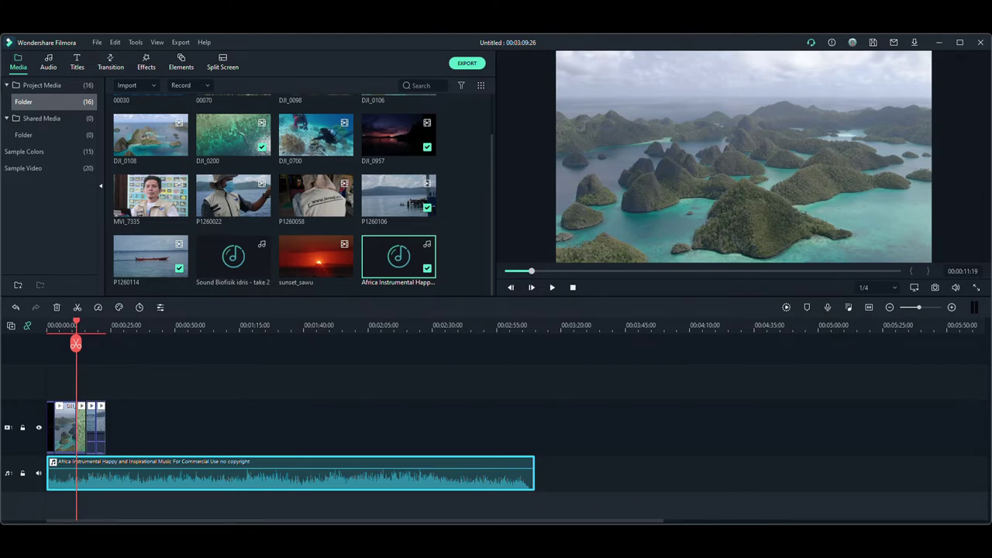
drag(75, 343, 48, 343)
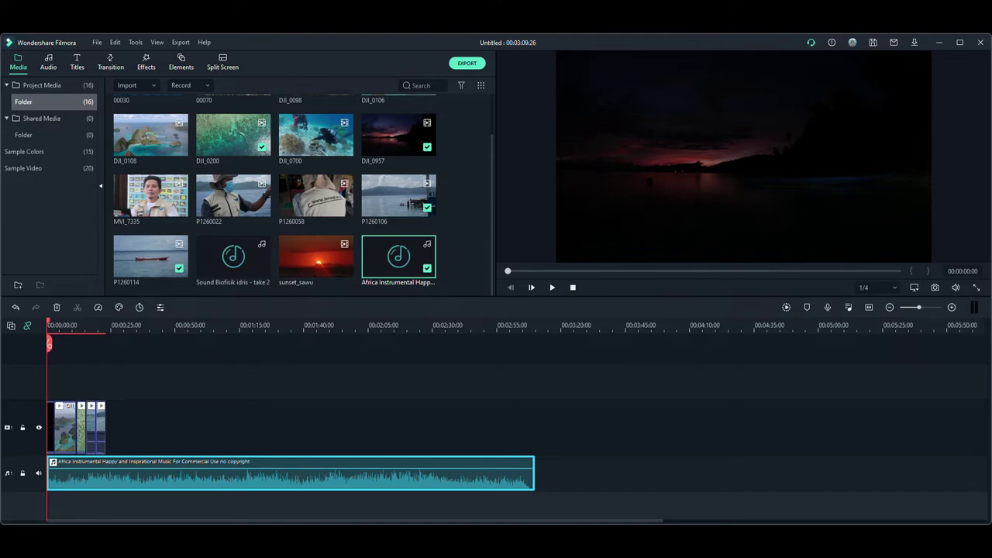
key(space)
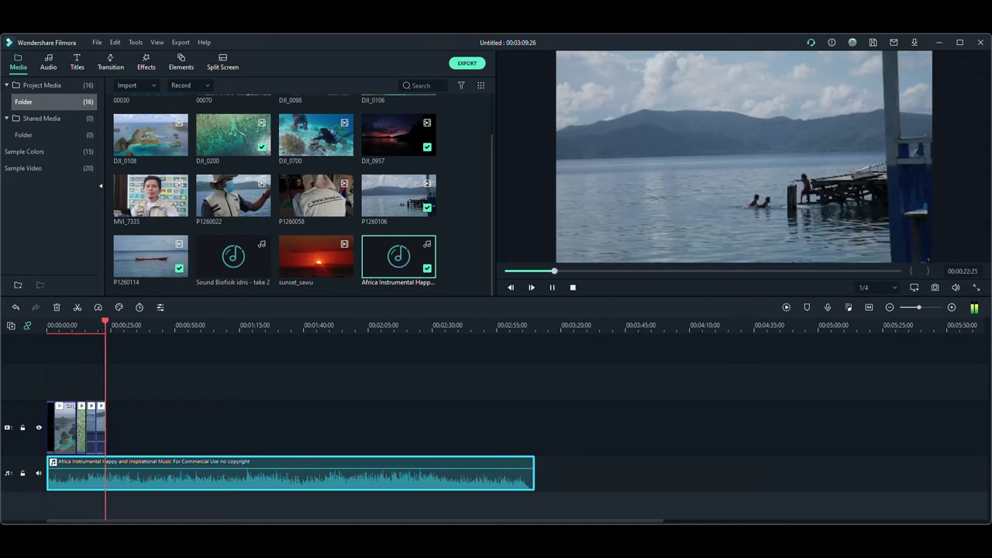
key(space)
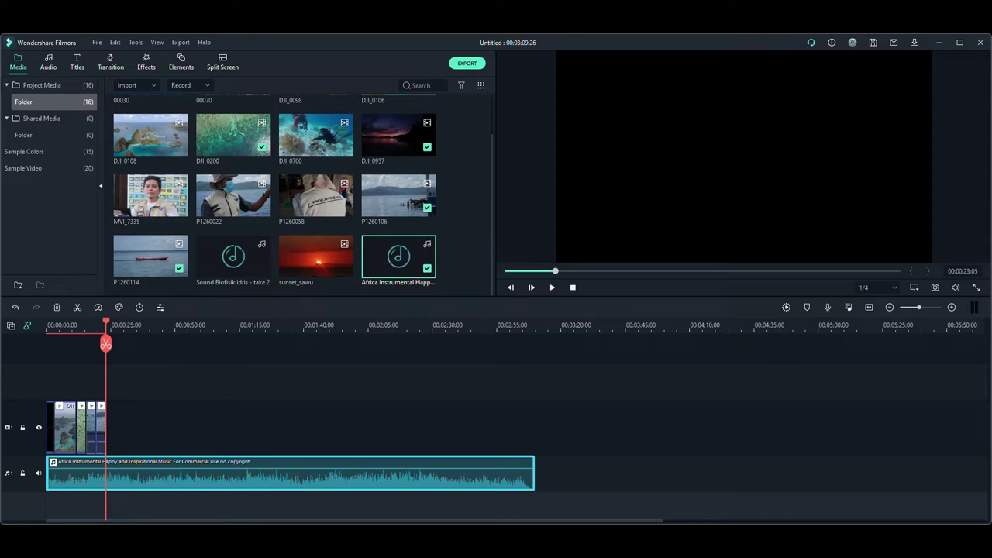
Shorten the end of the Africa Instrumental music clip to 00:00:45:05.
click(169, 325)
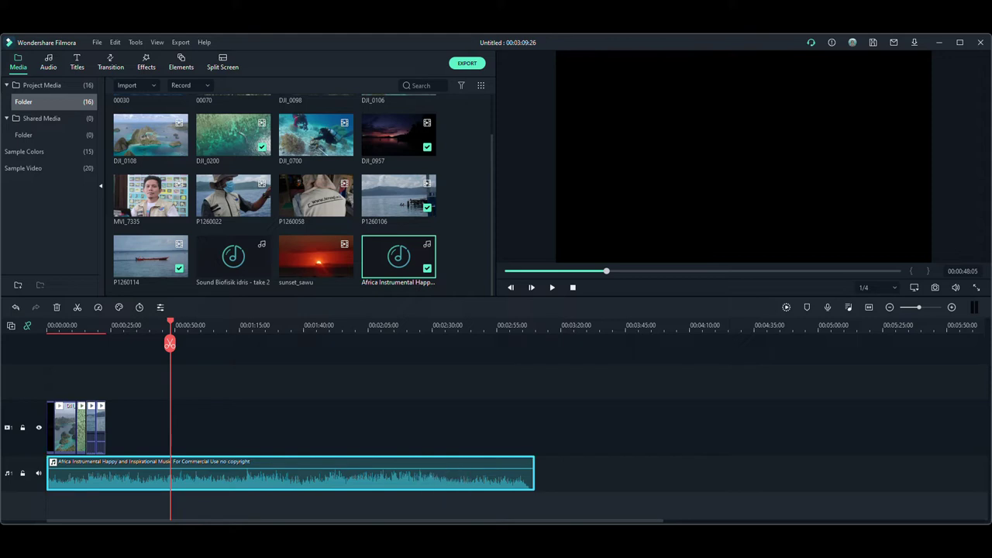
mouse_move(170, 326)
mouse_down()
mouse_move(134, 325)
mouse_move(142, 343)
mouse_move(162, 343)
mouse_up()
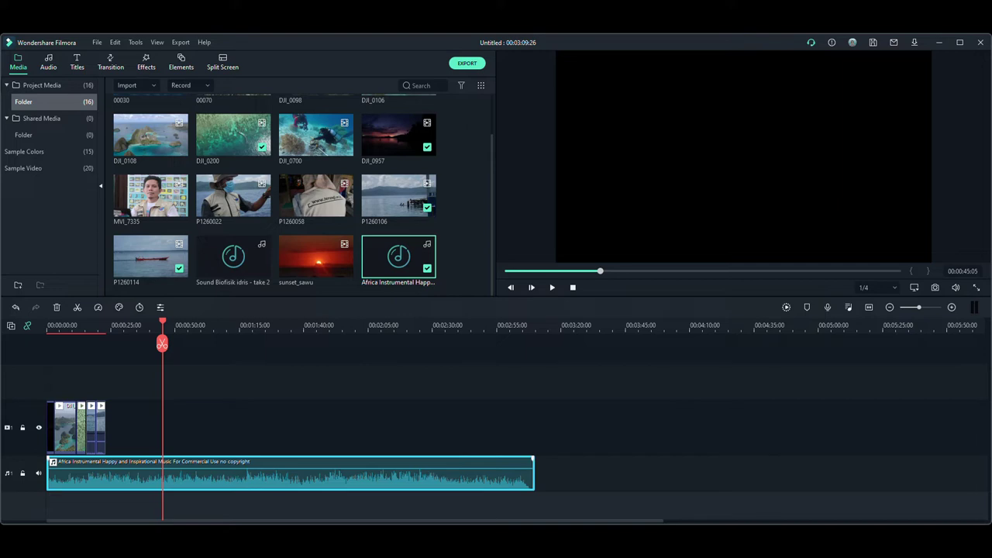
drag(533, 474, 162, 474)
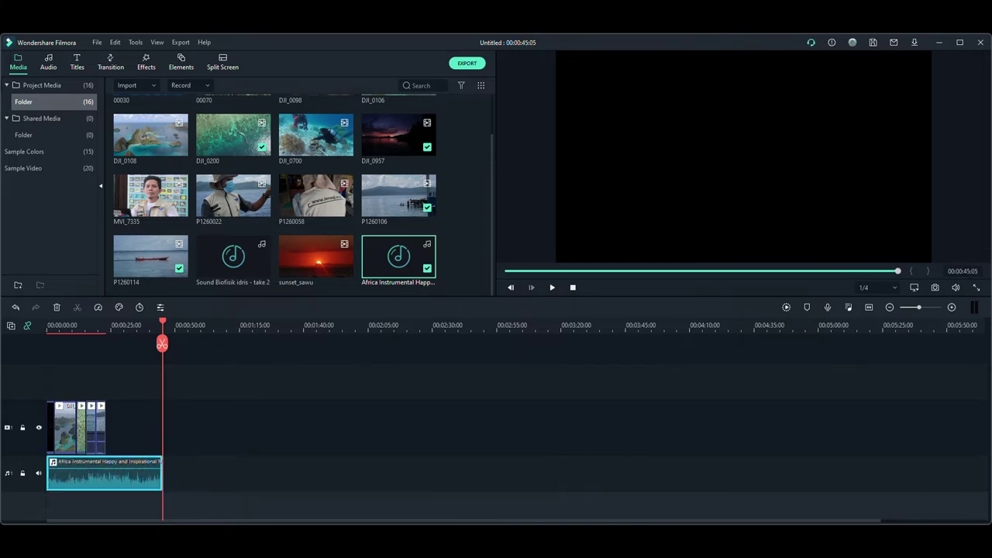
Give the music clip a 1.87 s fade-in and a 1.67 s fade-out, and play the opening of the sequence.
drag(162, 325, 46, 326)
scroll(77, 468, up, 4)
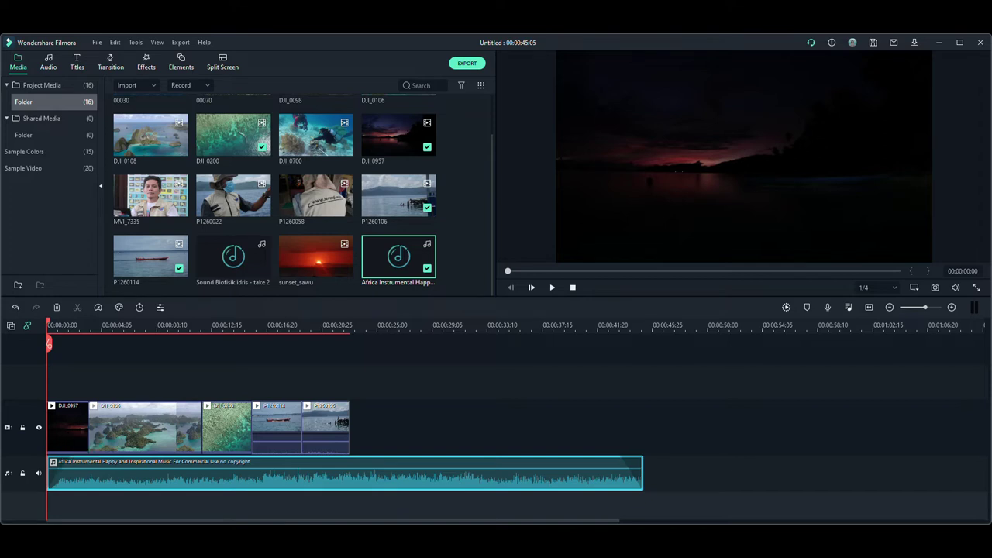
key(space)
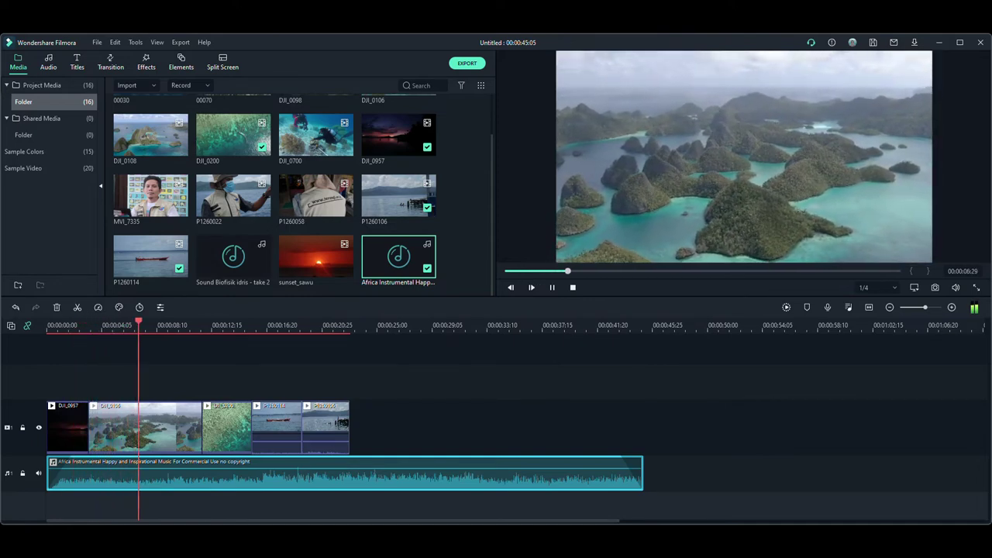
key(space)
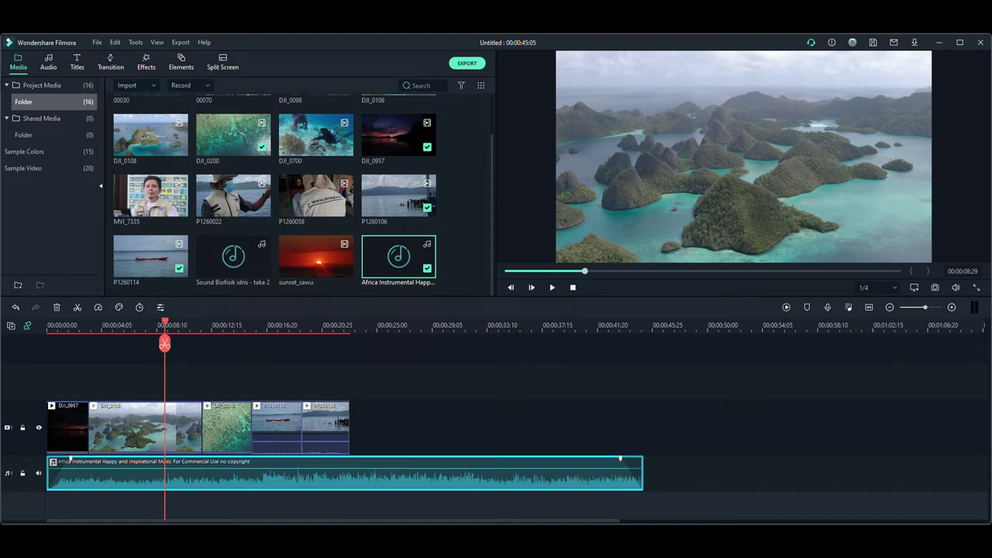
Add volume keyframes to the music clip at 00:00:08:29 and 00:00:10:15, and lower the second one to -9.21 dB.
double_click(69, 460)
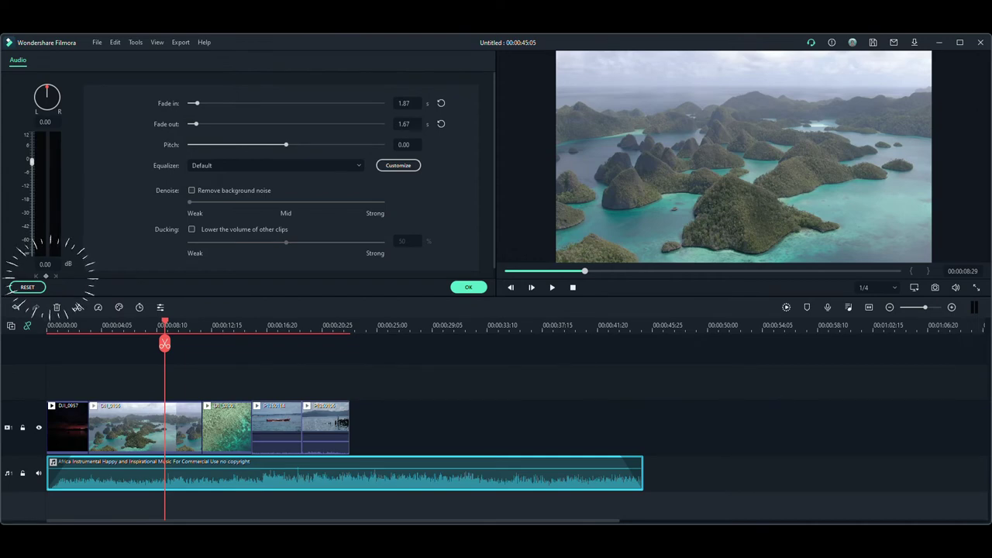
click(46, 275)
mouse_move(164, 467)
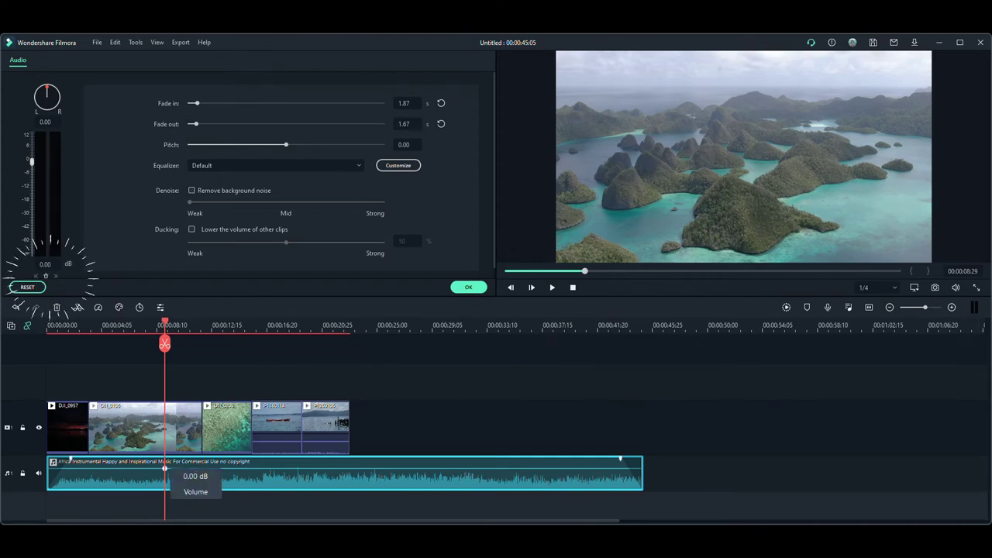
drag(164, 342, 185, 342)
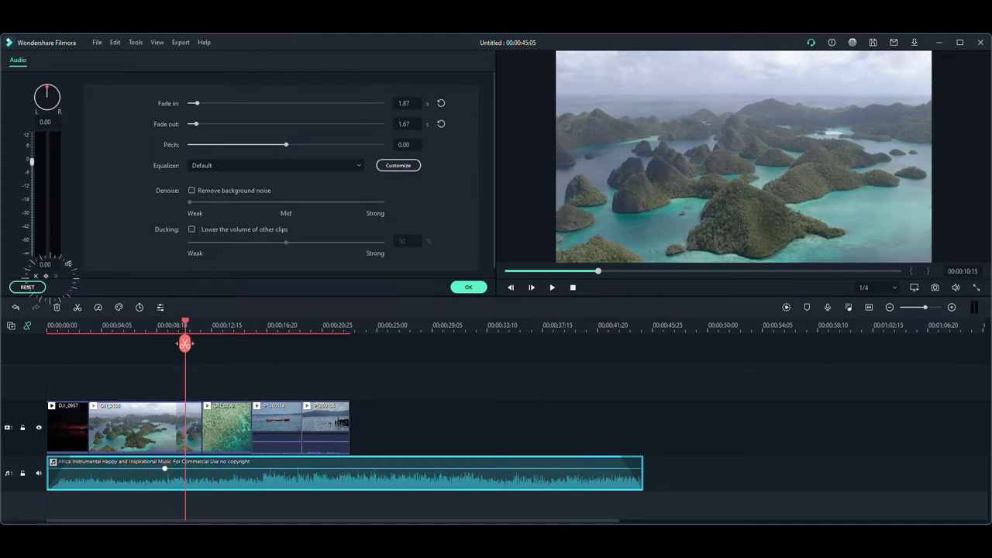
click(185, 468)
drag(185, 343, 204, 342)
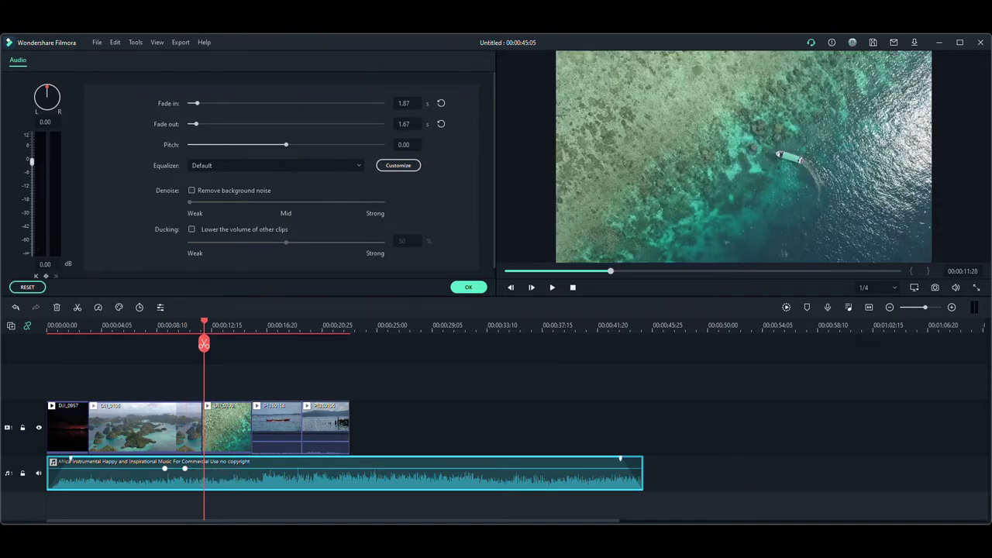
drag(185, 468, 184, 473)
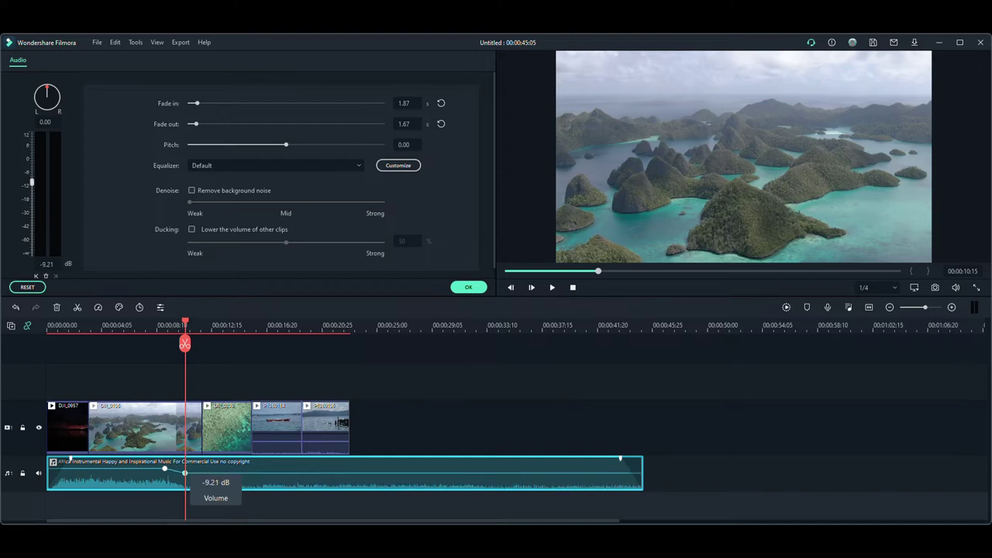
Add volume keyframes to the music clip at 00:00:20:22 and 00:00:22:18, and raise the second one to -0.98 dB.
drag(205, 377, 320, 333)
click(320, 329)
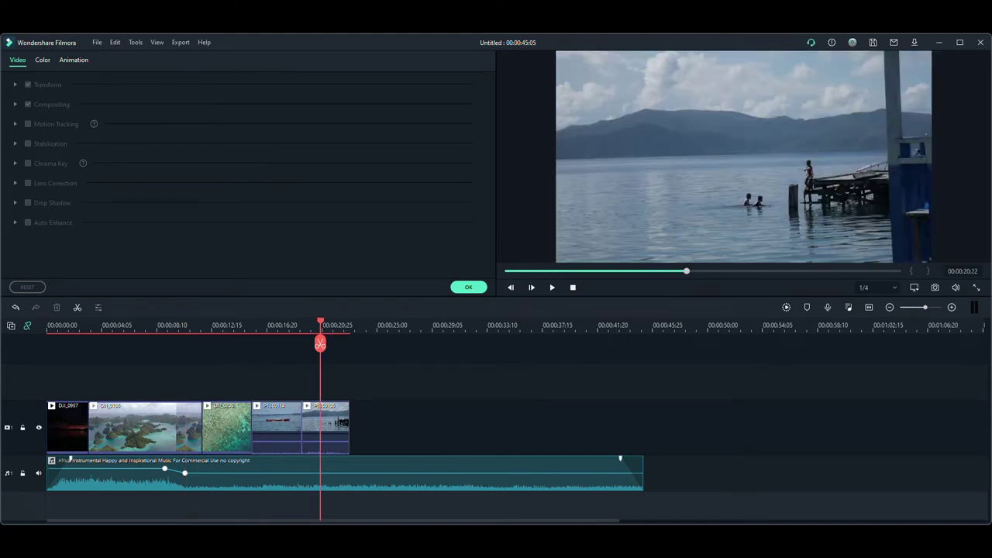
click(70, 459)
click(46, 276)
click(345, 325)
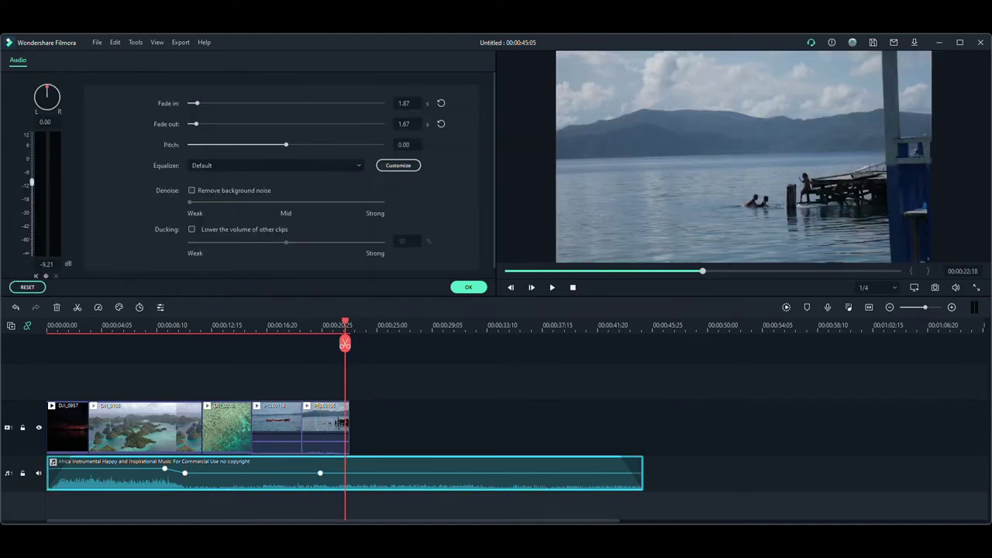
click(45, 275)
drag(345, 472, 345, 468)
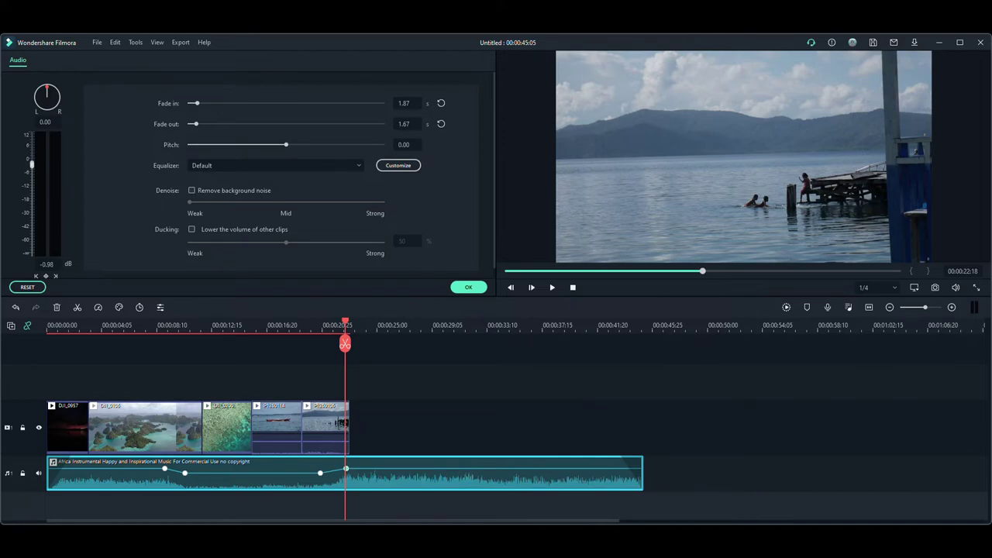
Play the sequence through the music's volume dip and past the last video clip, and close the audio settings.
click(155, 325)
key(space)
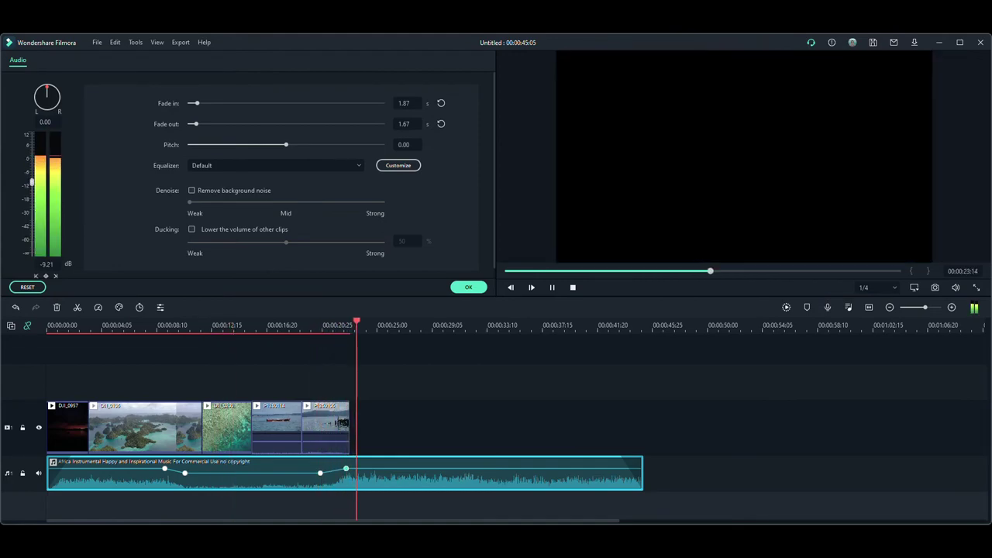
key(space)
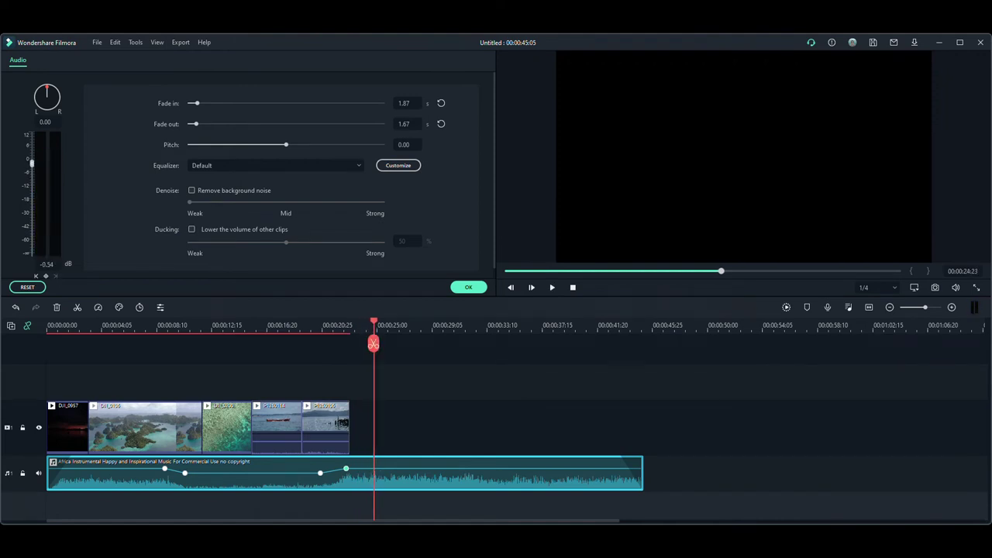
click(468, 287)
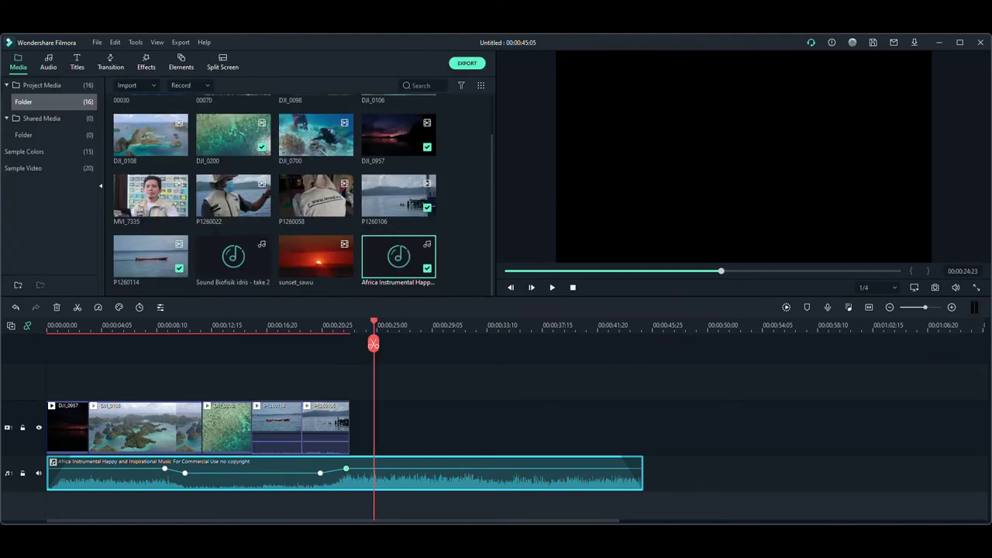
Open the settings of the opening DJI_0957 clip and examine its transform, compositing and color options.
key(Home)
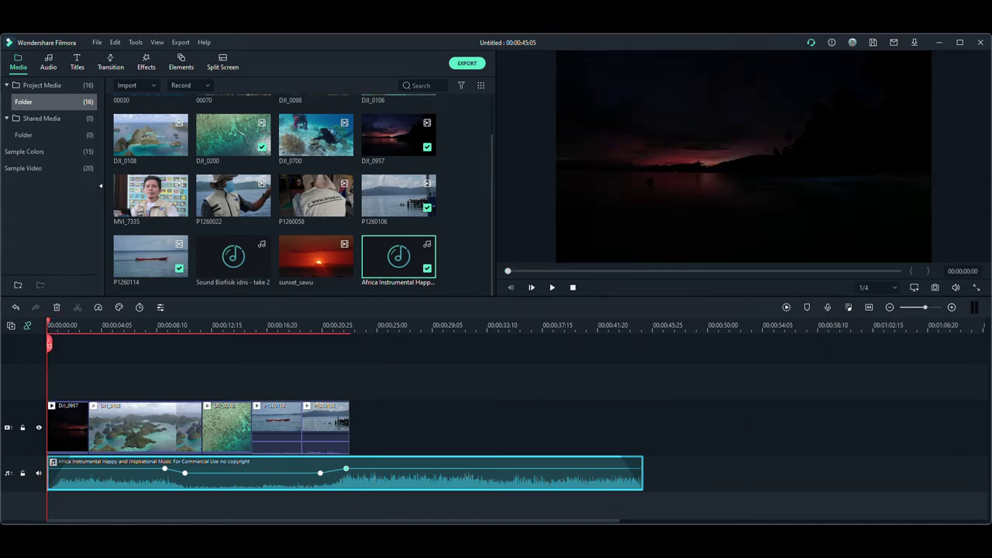
double_click(68, 426)
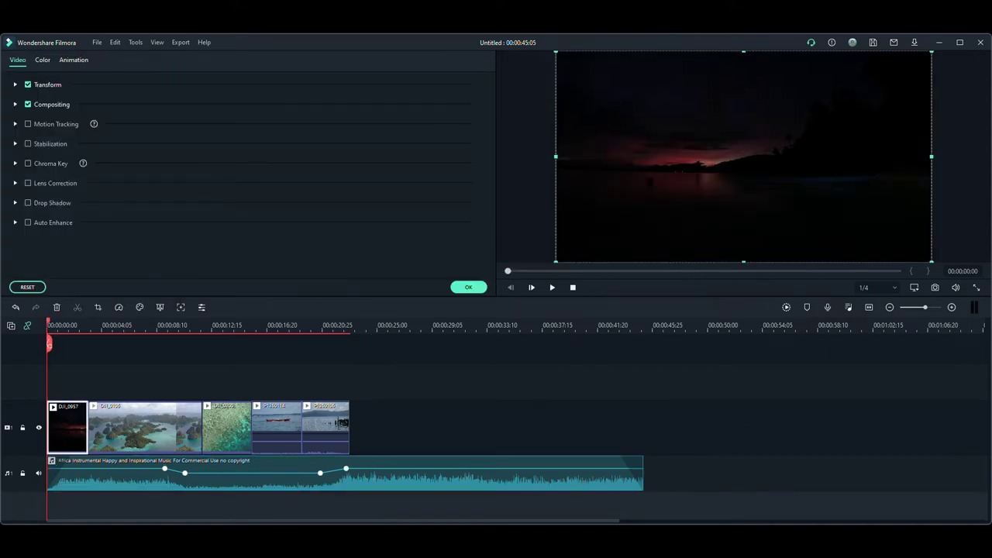
click(321, 325)
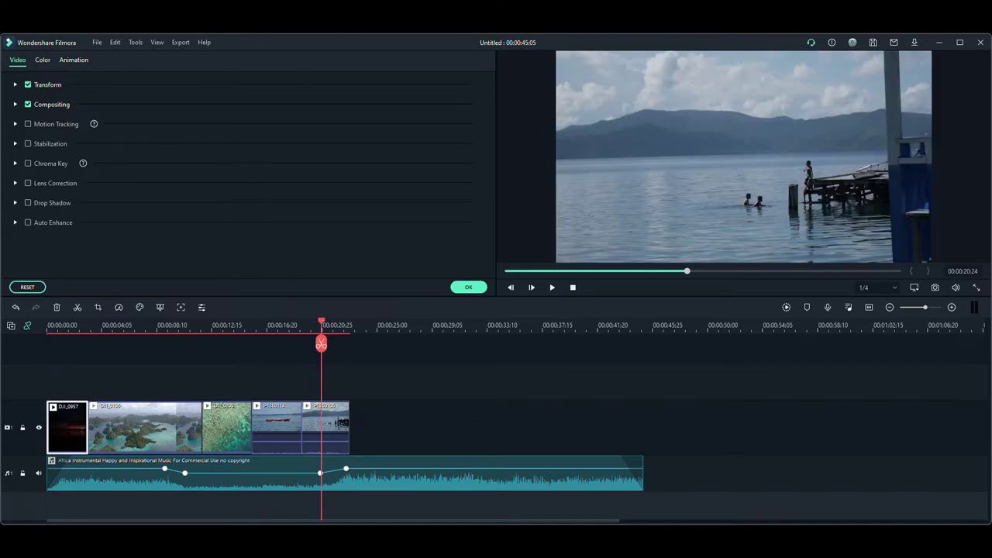
click(58, 325)
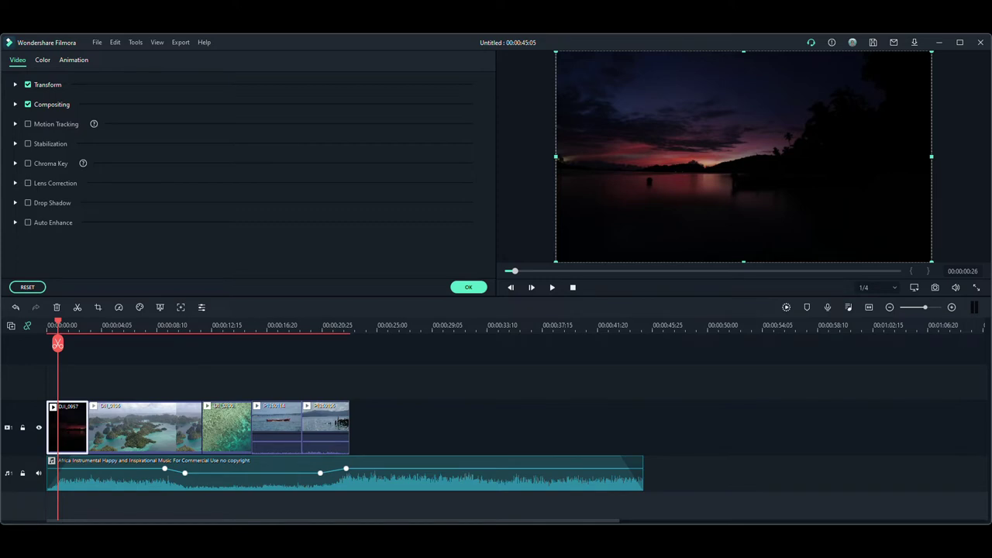
click(15, 84)
click(15, 85)
click(15, 104)
click(15, 104)
click(42, 60)
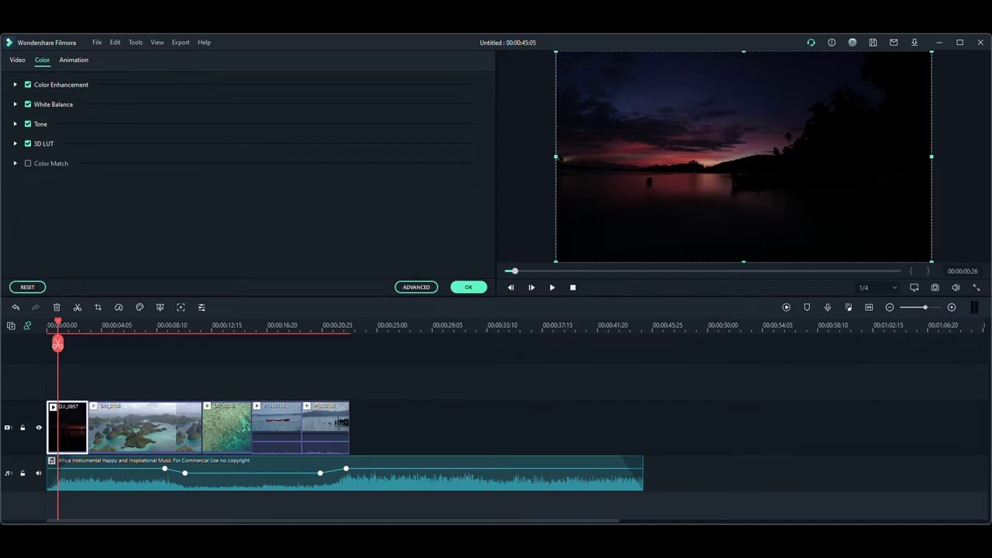
Apply the Fade In preset animation to the DJI_0957 clip and play the opening of the sequence.
click(74, 59)
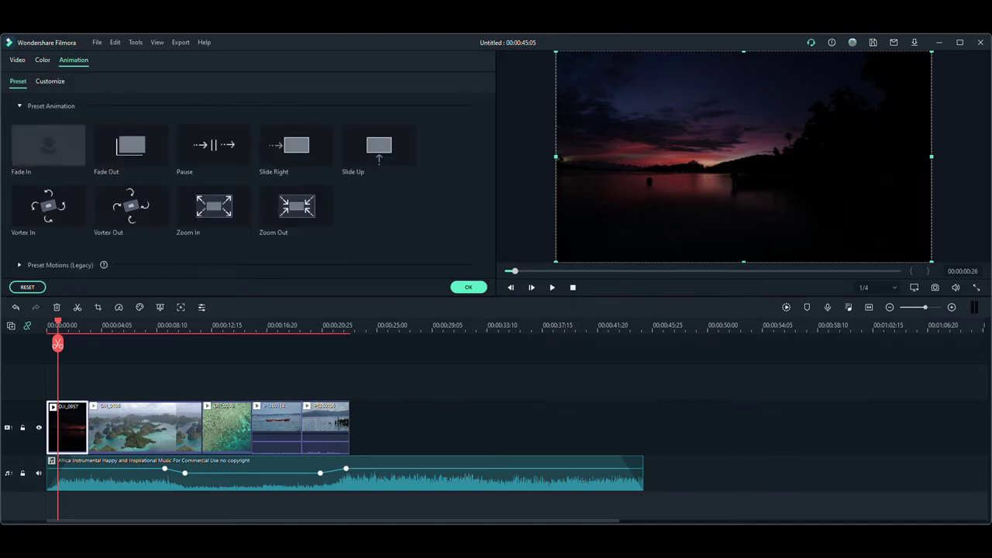
key(Escape)
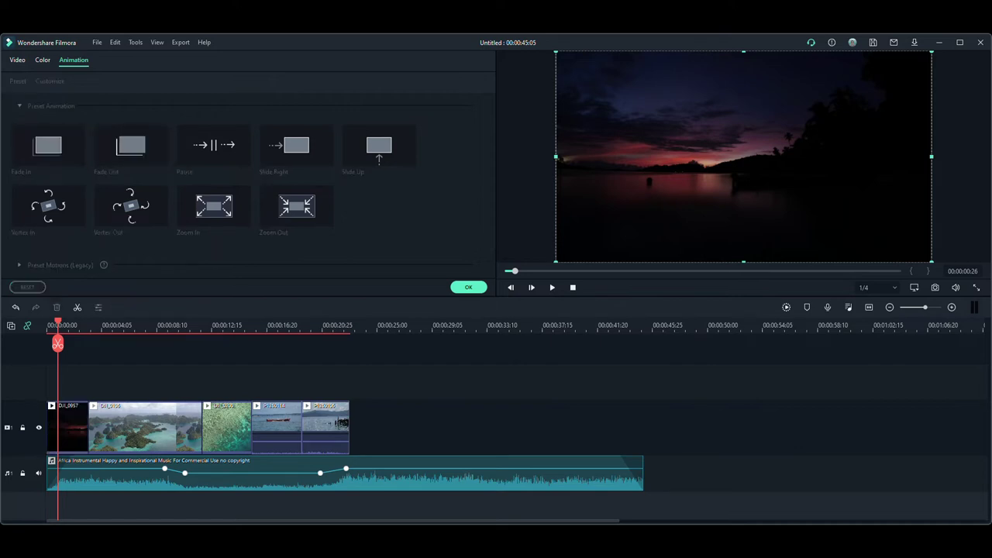
click(67, 426)
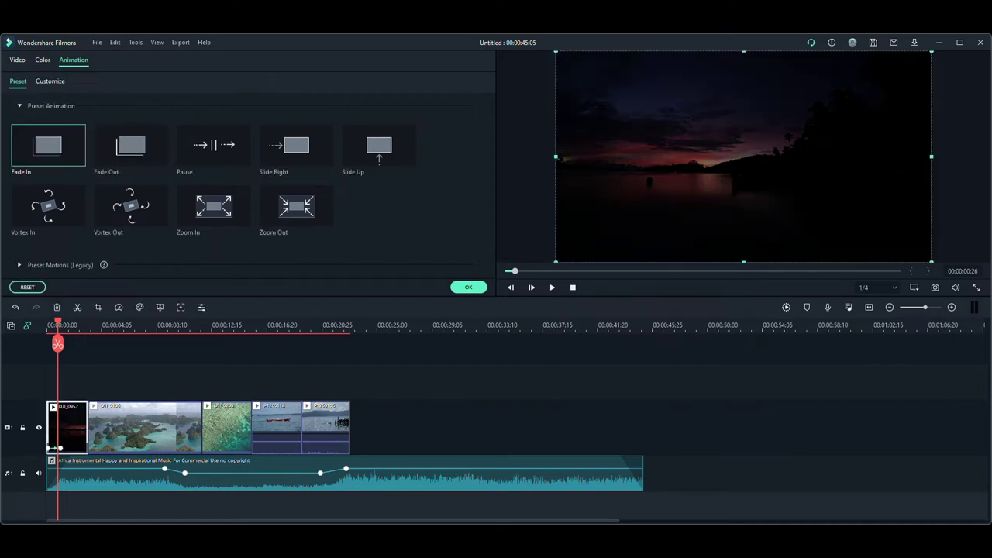
drag(58, 344, 48, 343)
key(space)
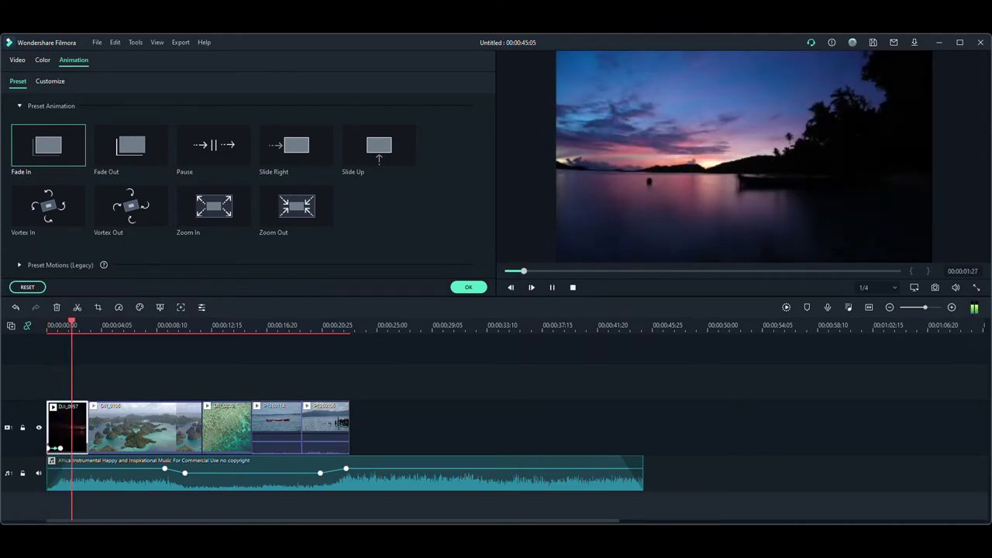
key(space)
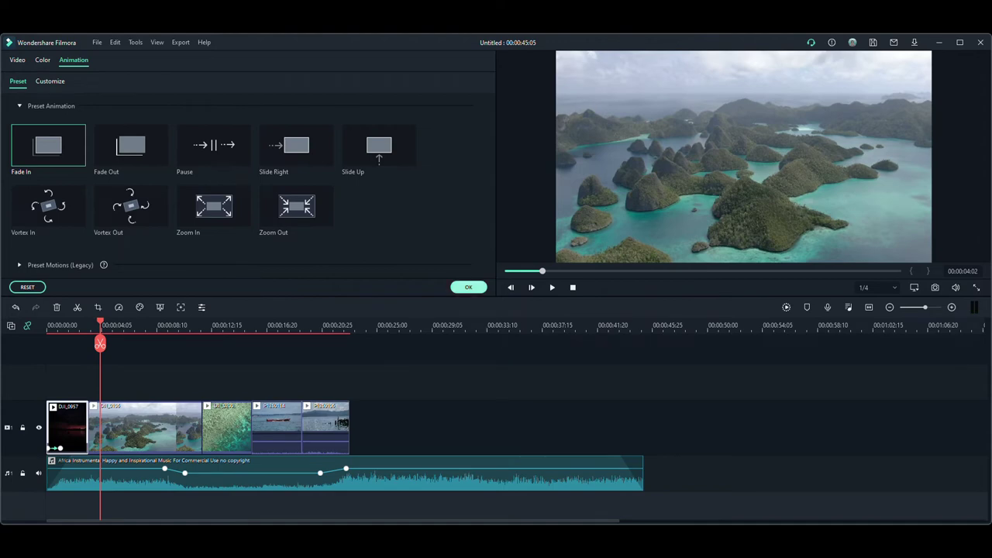
click(468, 286)
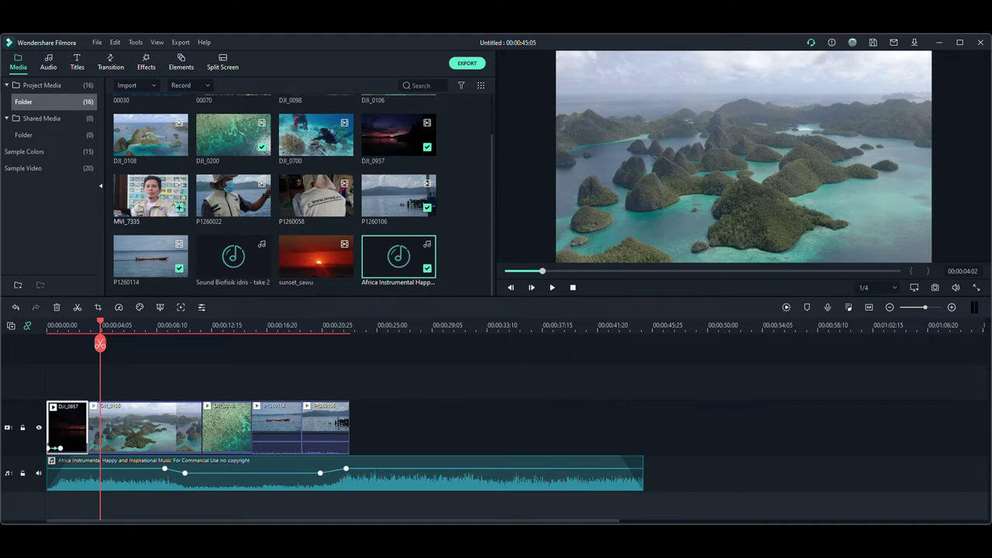
Add the MVI_7335 clip right after the last video clip and play it with the music track muted.
drag(155, 520, 251, 520)
drag(150, 195, 194, 427)
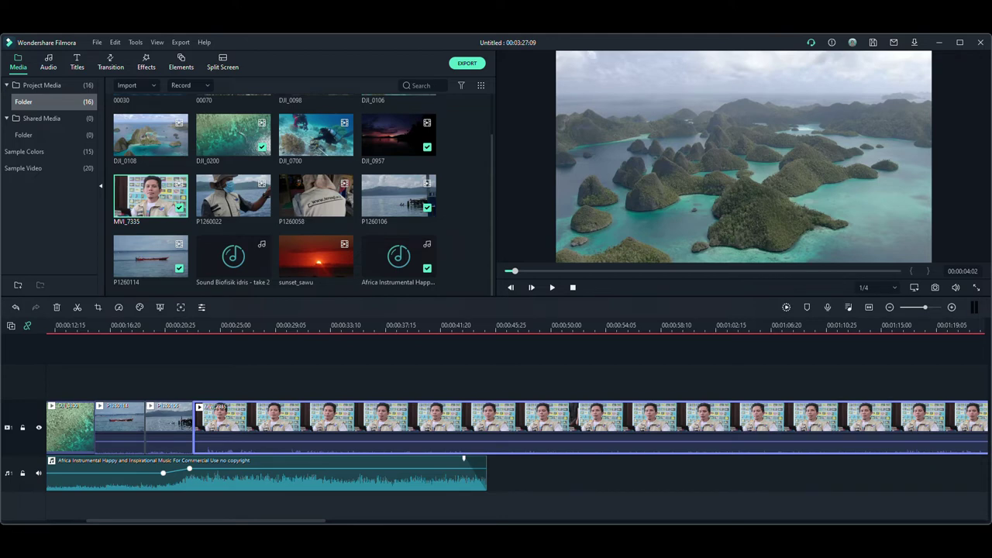
click(38, 472)
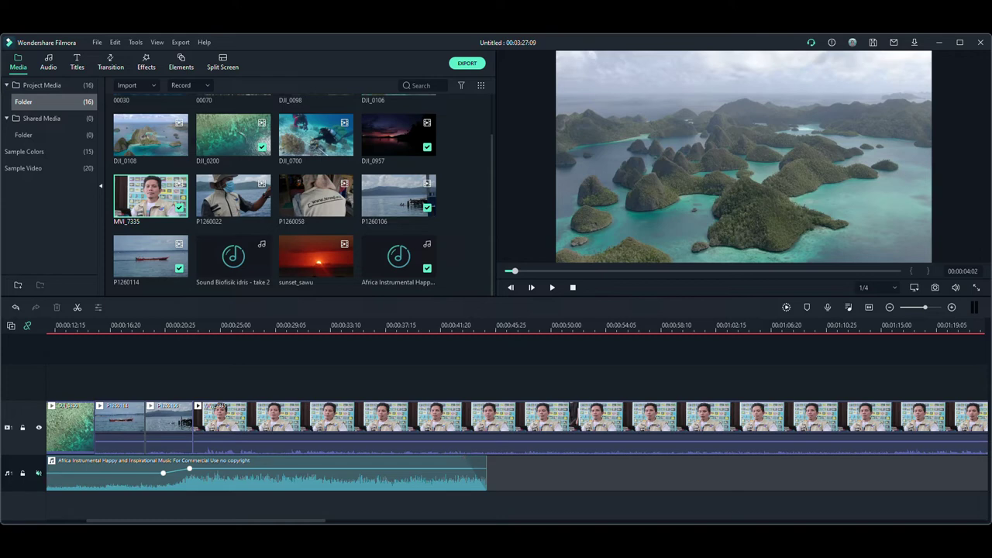
click(201, 326)
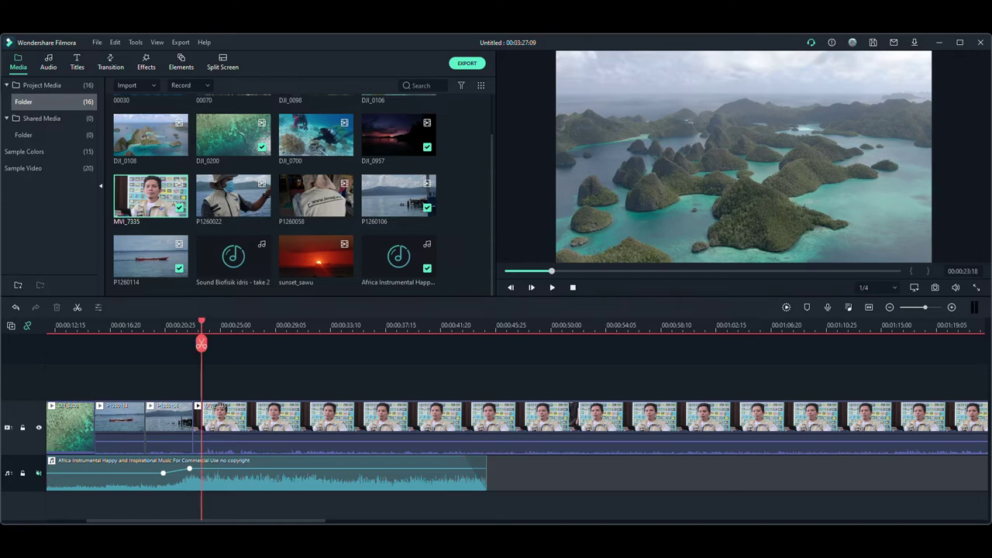
key(space)
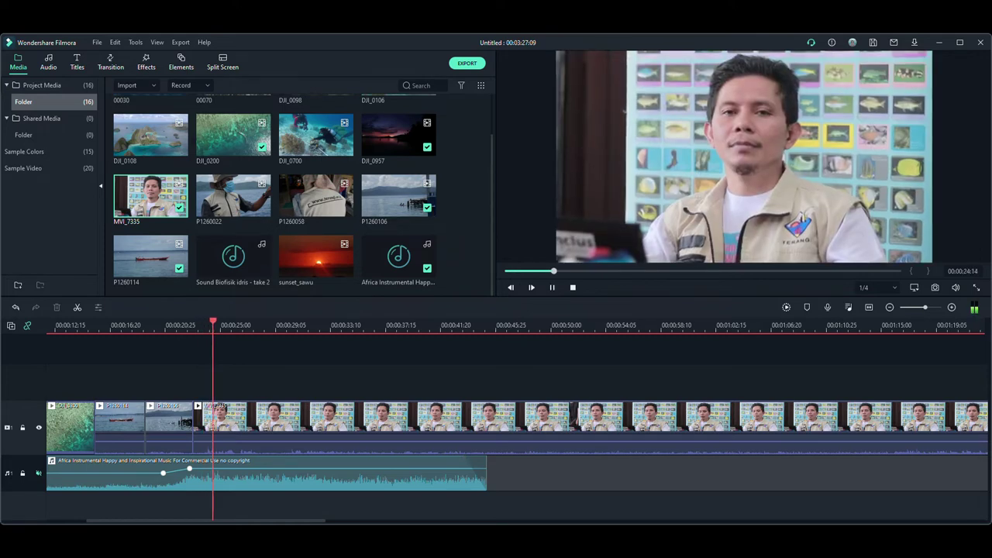
key(ctrl+minus)
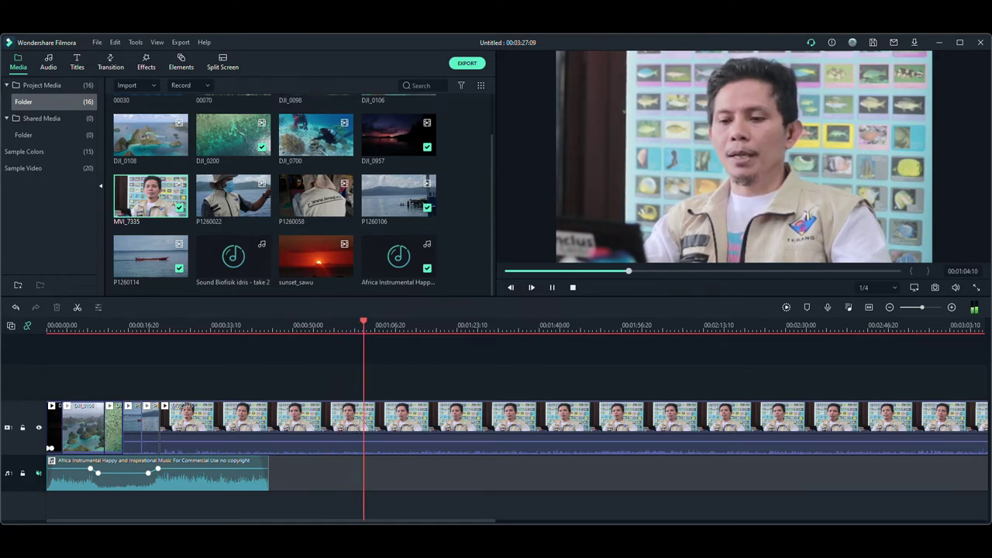
Move the MVI_7335 clip to the end of the music and add the Sound Biofisik take 2 recording directly beneath it.
drag(160, 435, 269, 436)
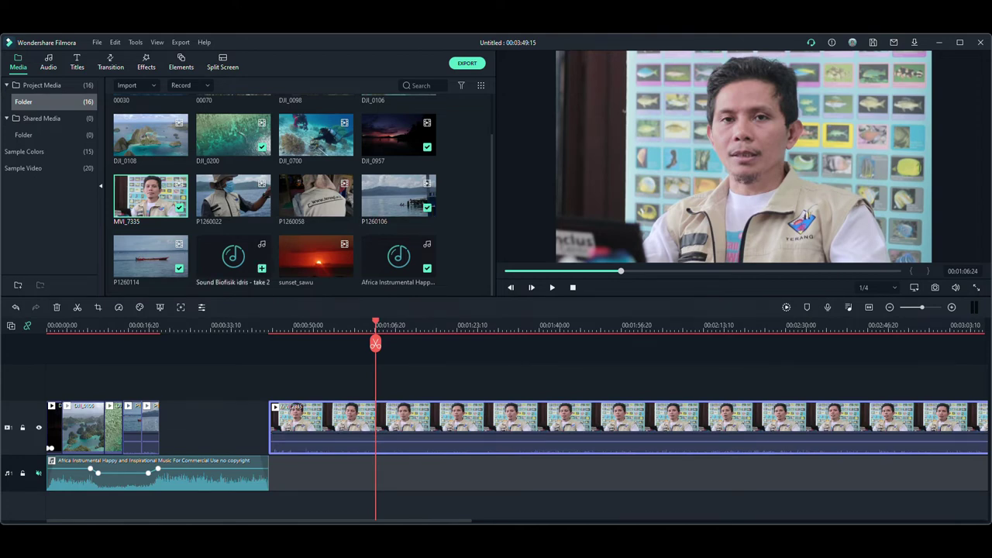
click(232, 255)
drag(232, 256, 269, 472)
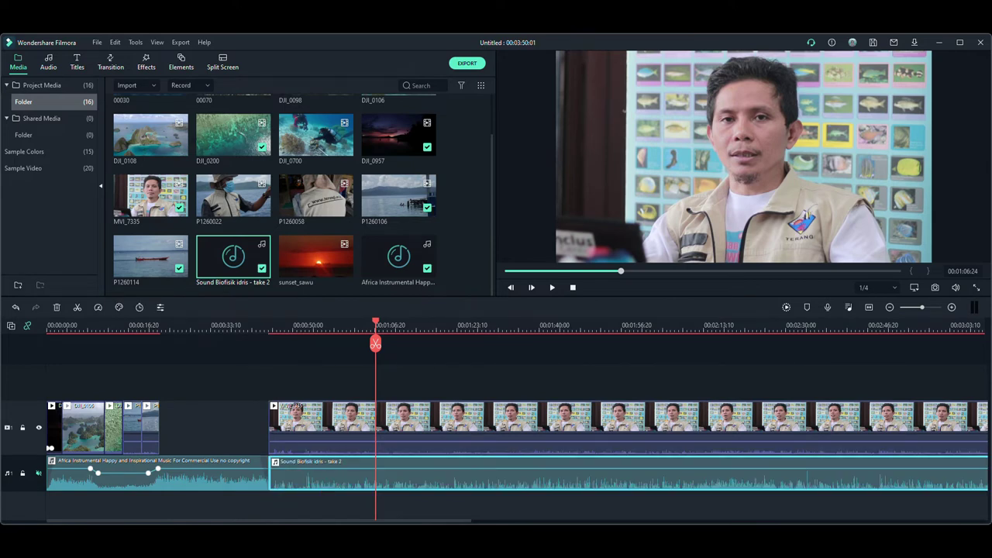
Unmute the audio track and play the start of the interview with the separate sound recording.
click(272, 325)
key(space)
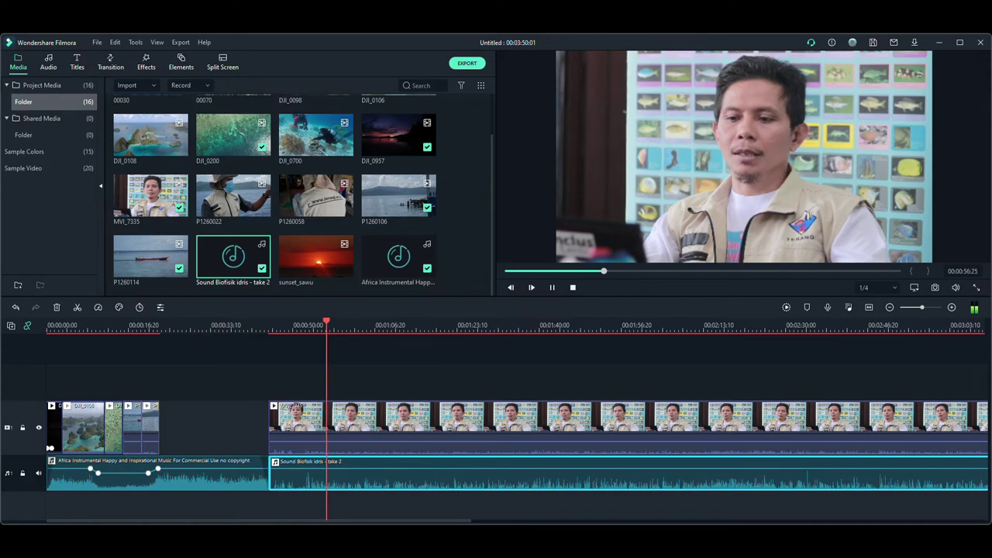
key(space)
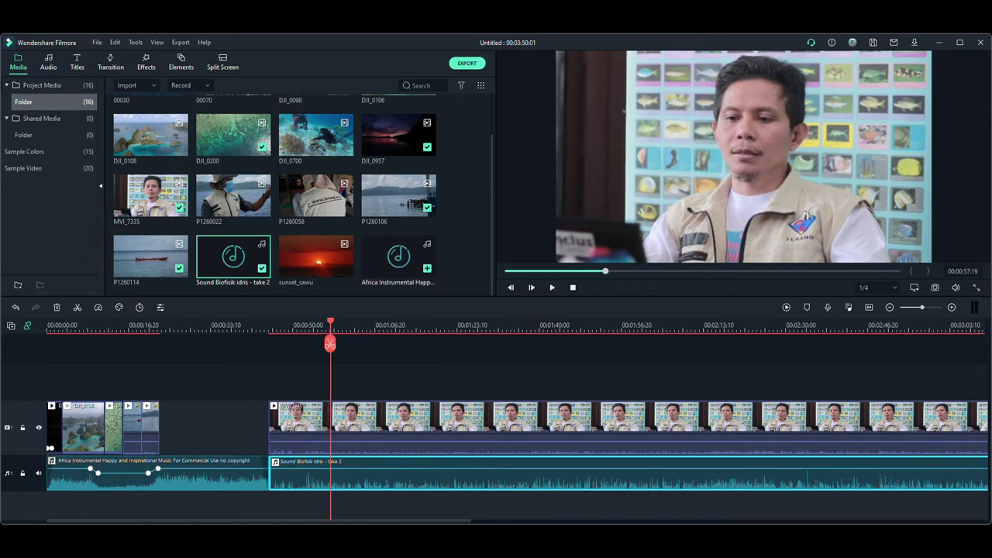
click(48, 474)
click(38, 473)
Play the interview repeatedly around 00:01:24 to check its sync with the recording, stopping at 00:01:23:02.
drag(259, 519, 291, 520)
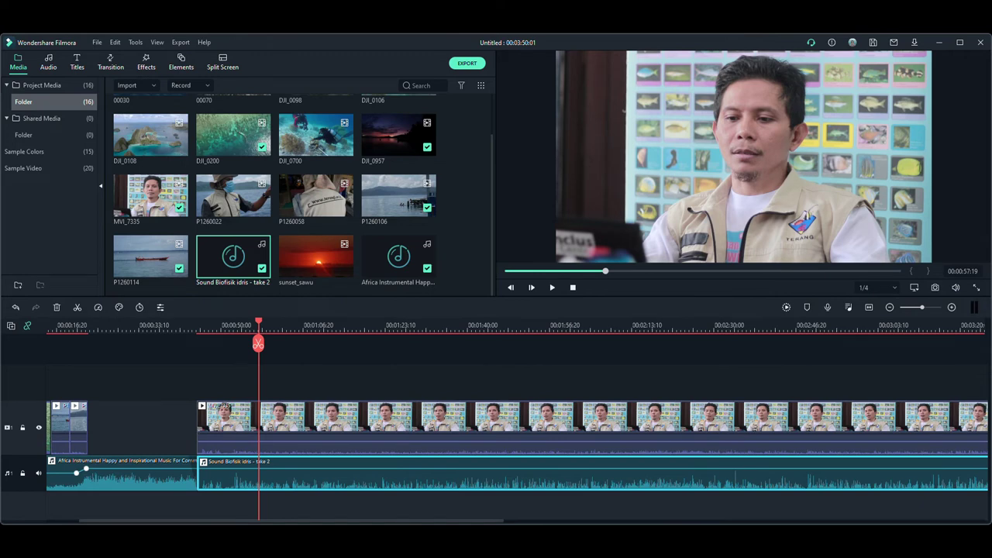
click(418, 325)
key(space)
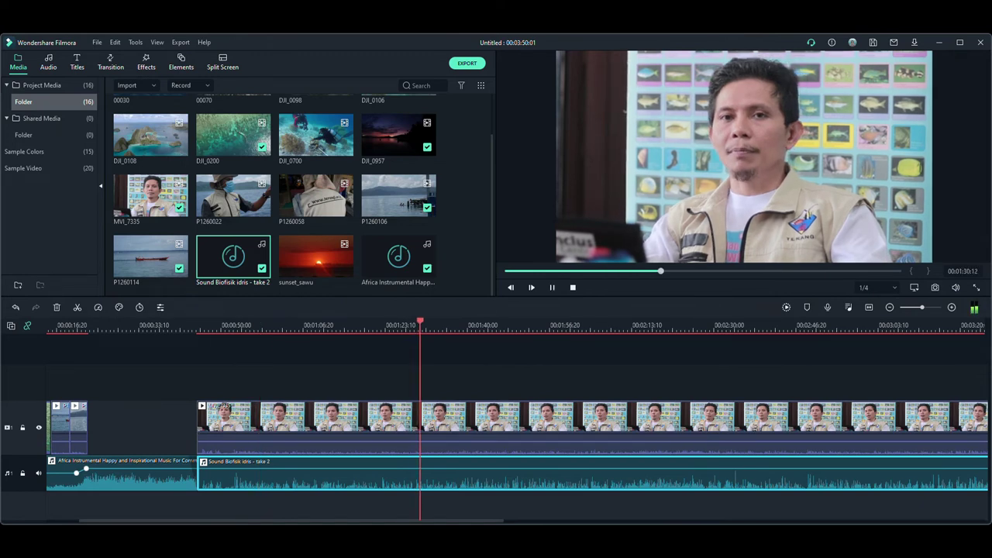
click(387, 325)
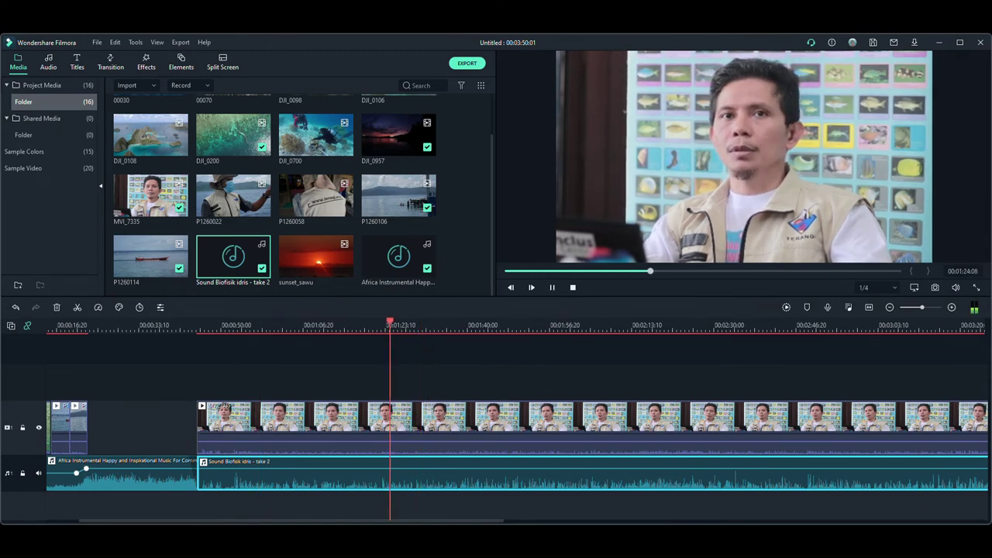
click(374, 325)
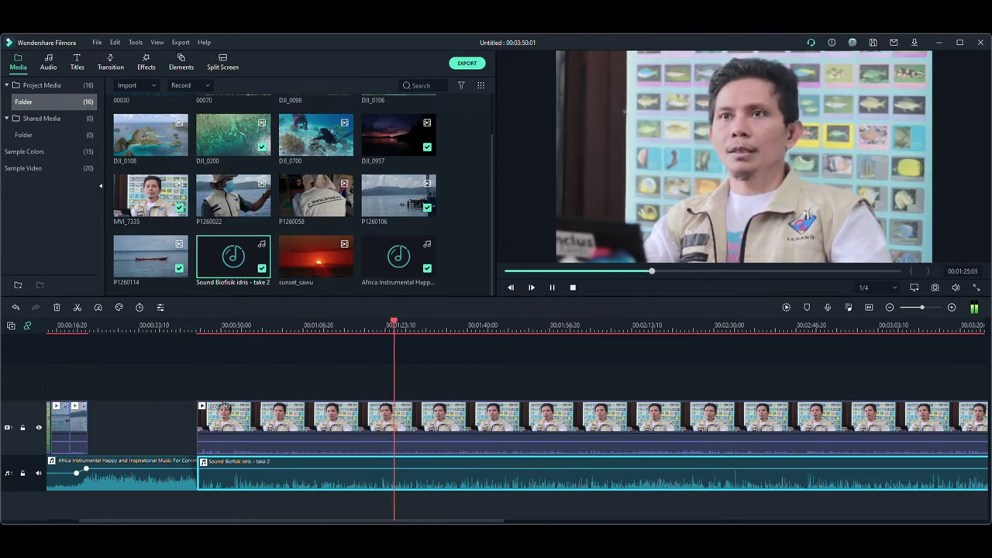
click(383, 326)
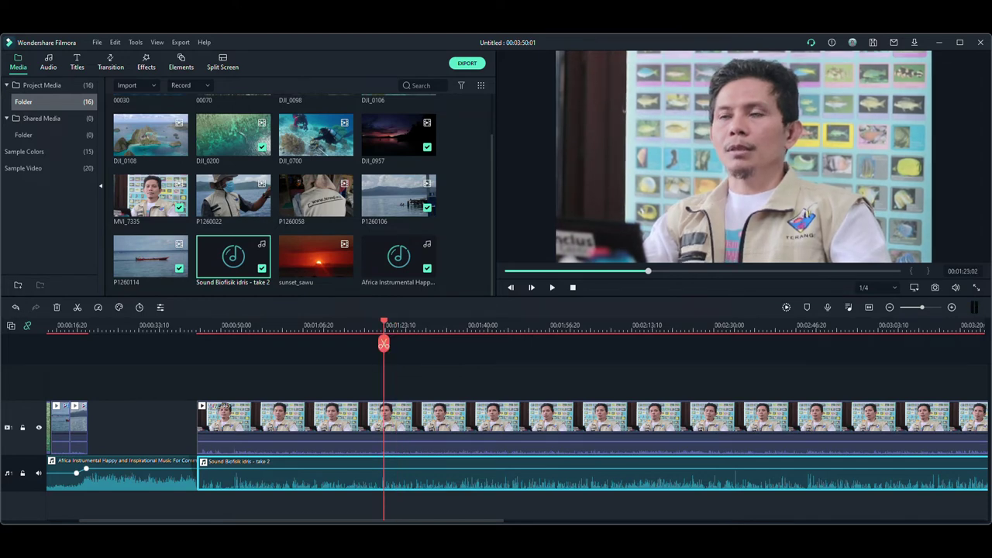
Split the interview video and its sound recording together at 00:01:23:02 and delete the parts before the cut.
click(384, 426)
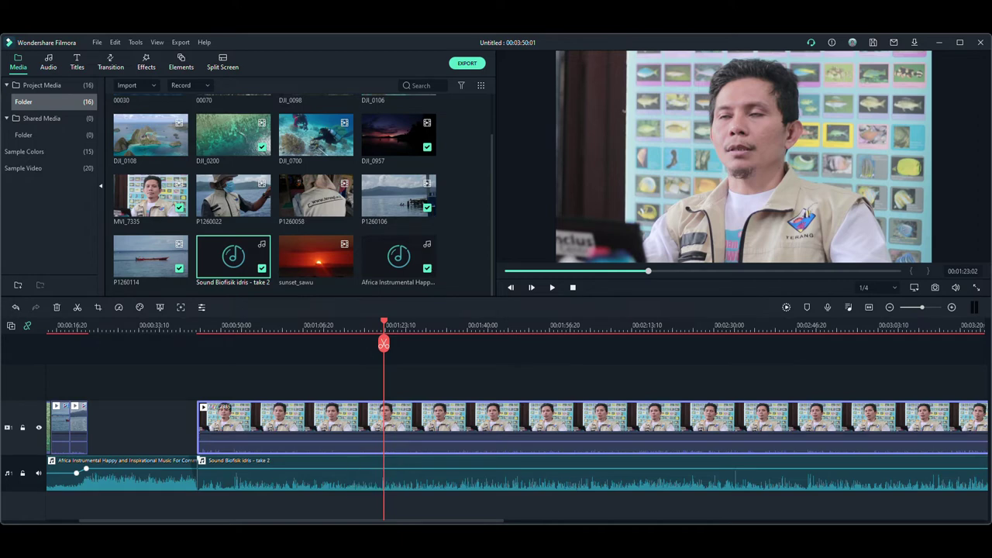
ctrl+click(375, 481)
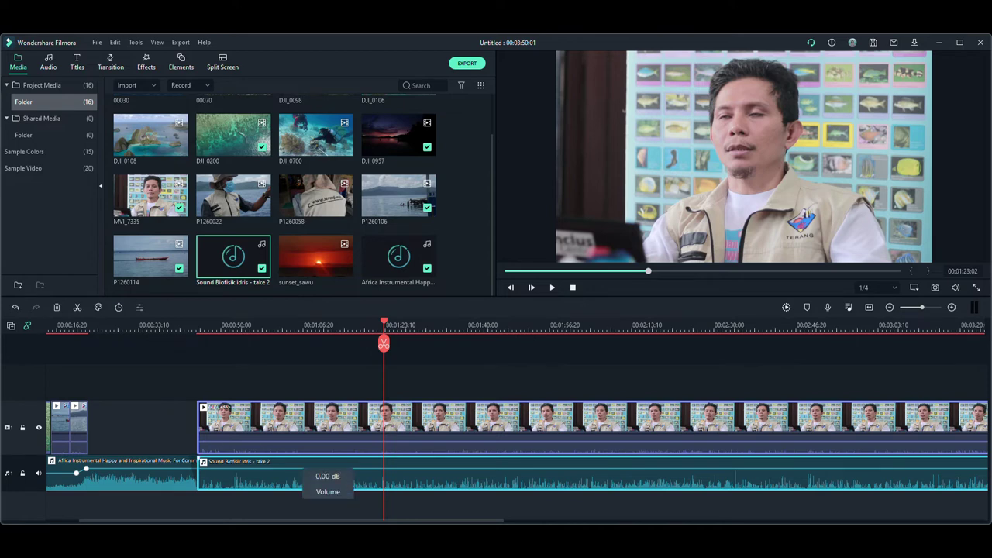
click(372, 440)
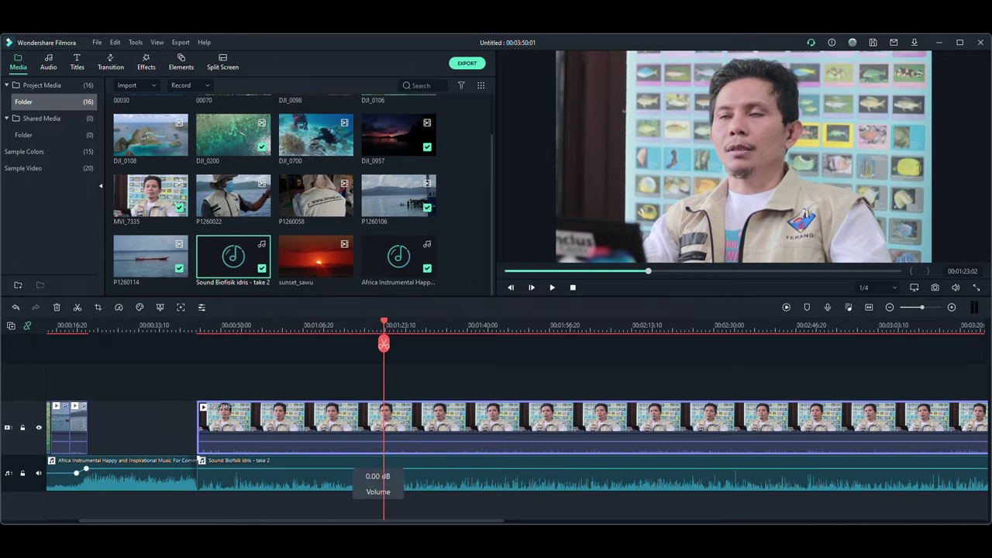
ctrl+click(383, 473)
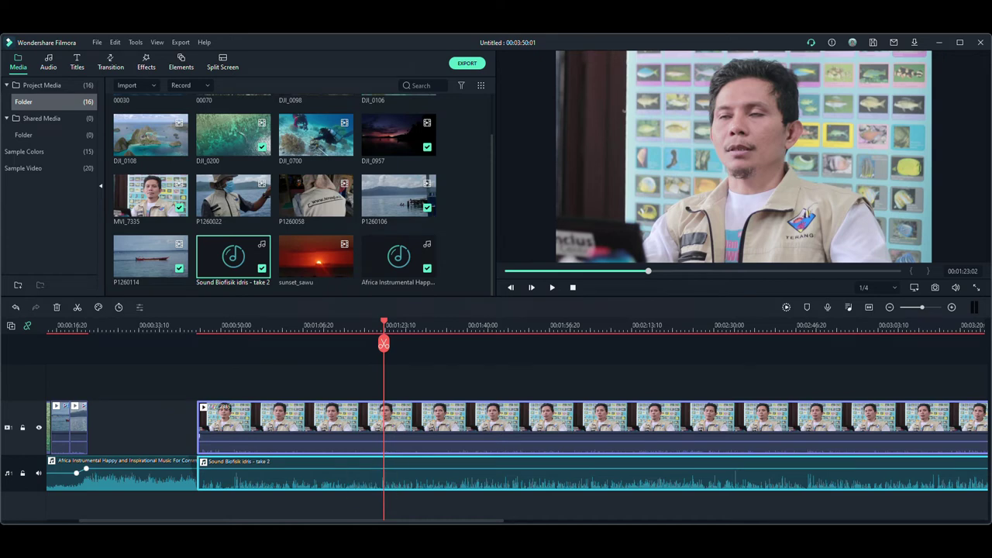
key(ctrl+b)
key(Delete)
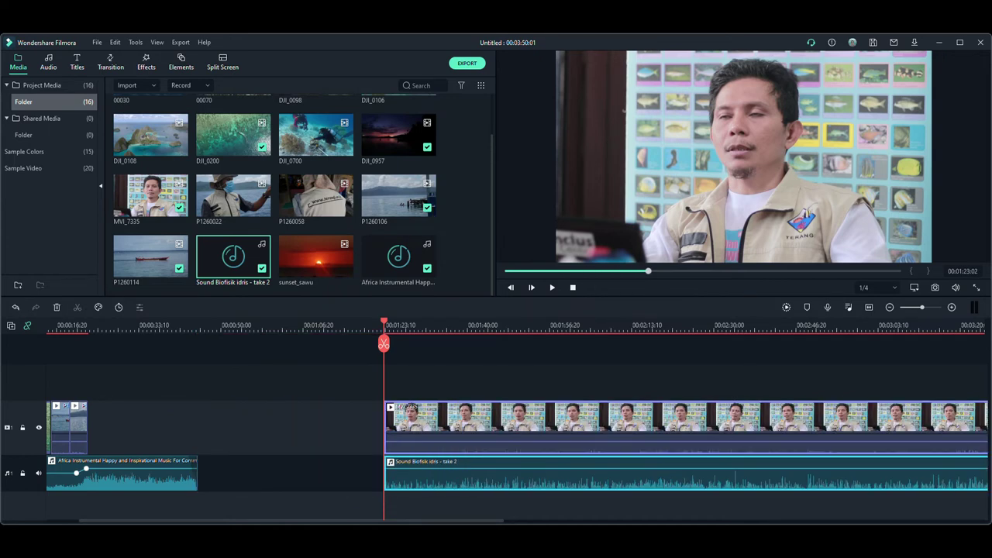
Move the interview video and recording together back to the end of the music and play their opening seconds.
drag(465, 473, 277, 472)
key(space)
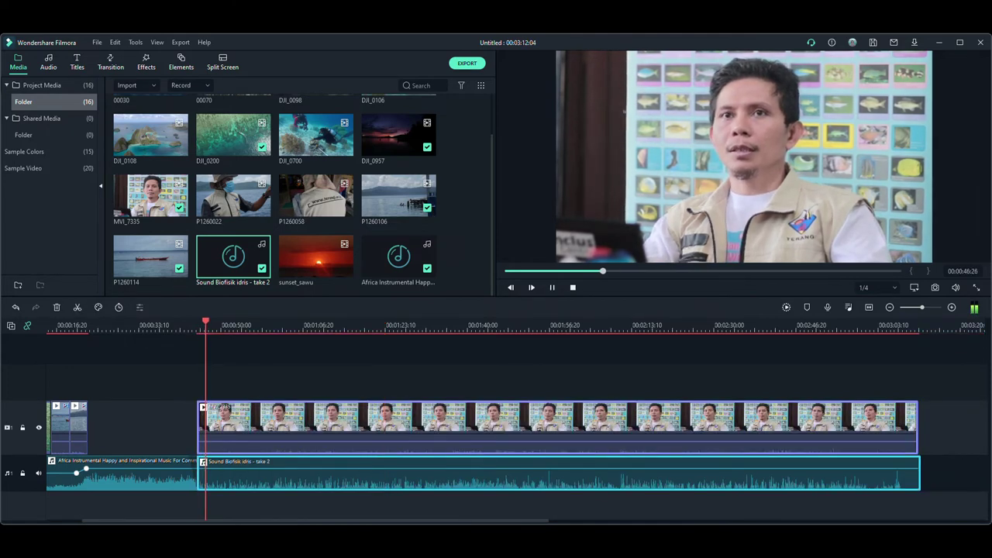
click(203, 326)
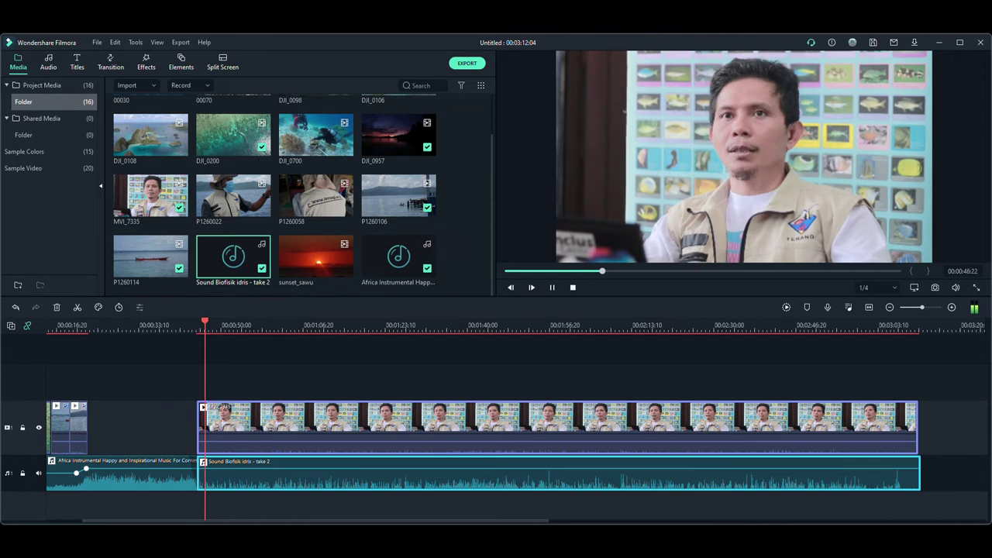
click(200, 326)
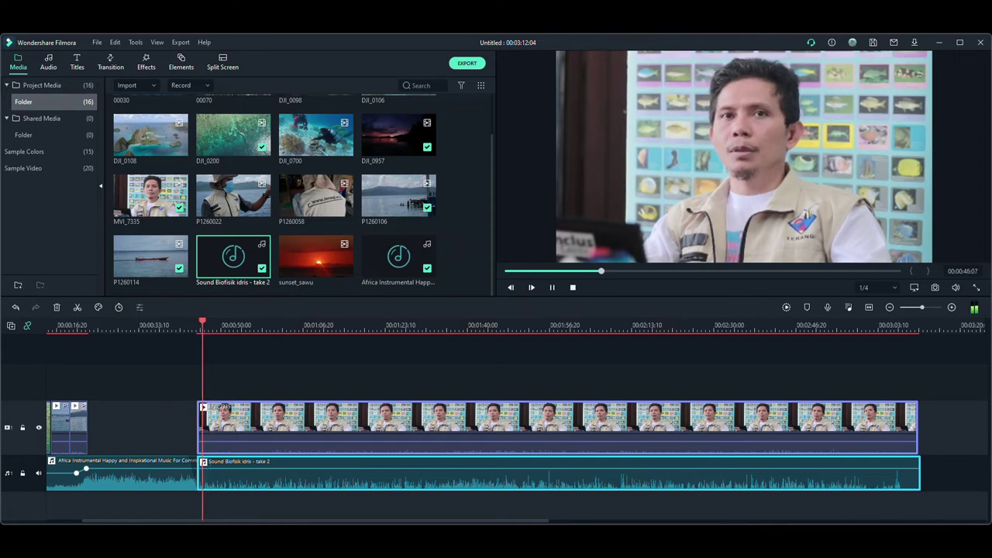
key(space)
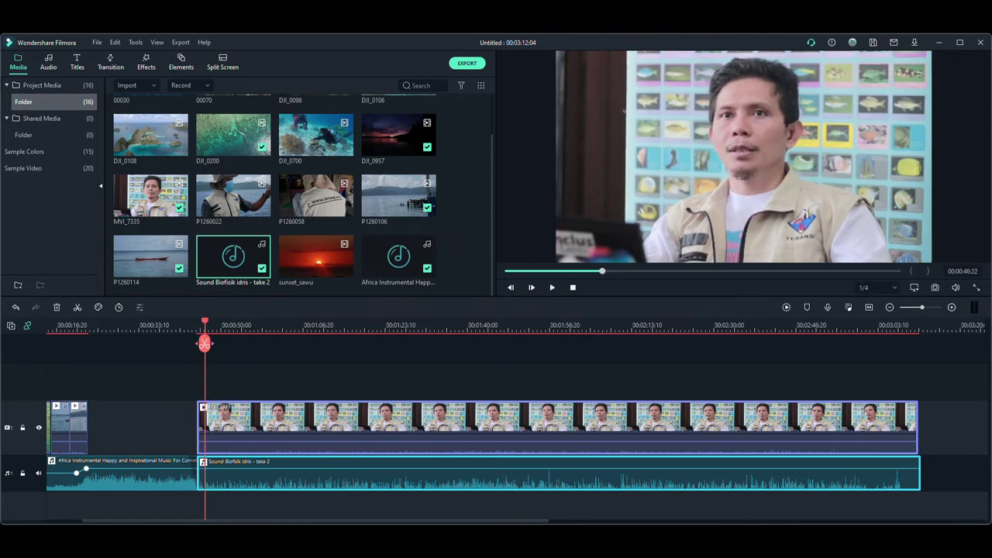
Trim the start of both interview clips to about 00:00:46:07 and play the trimmed interview.
drag(205, 343, 202, 343)
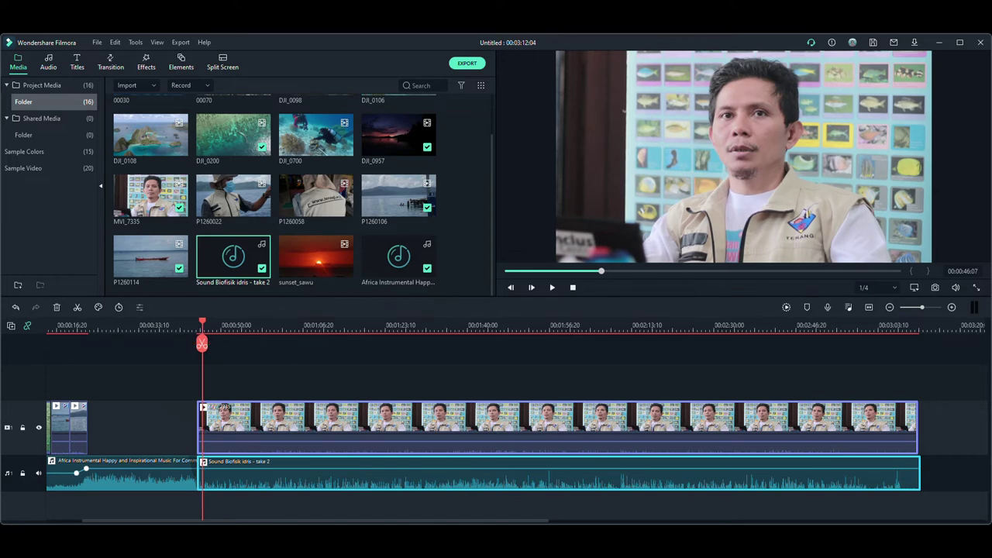
drag(198, 430, 202, 430)
key(space)
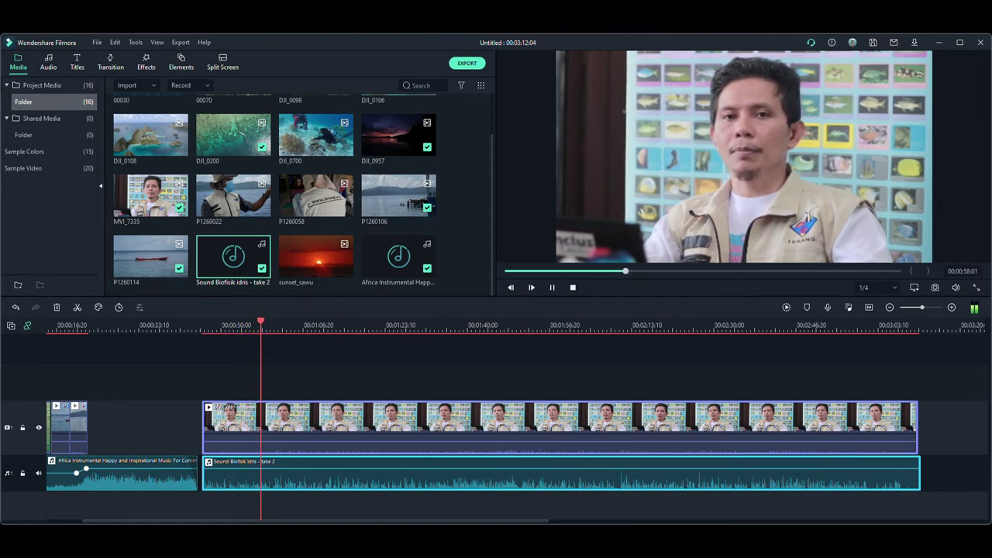
key(space)
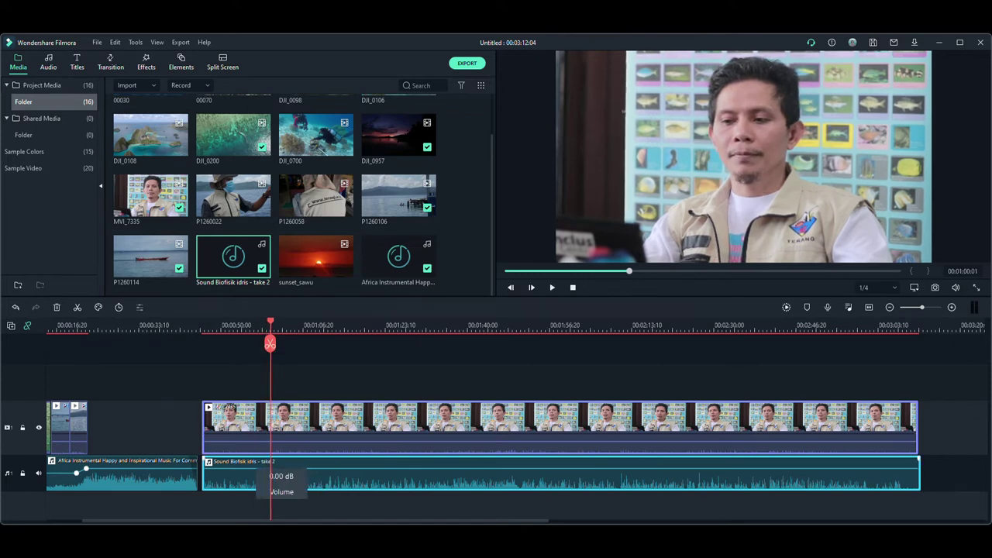
Mute the interview video clip's own sound and play it with only the separate recording.
click(261, 430)
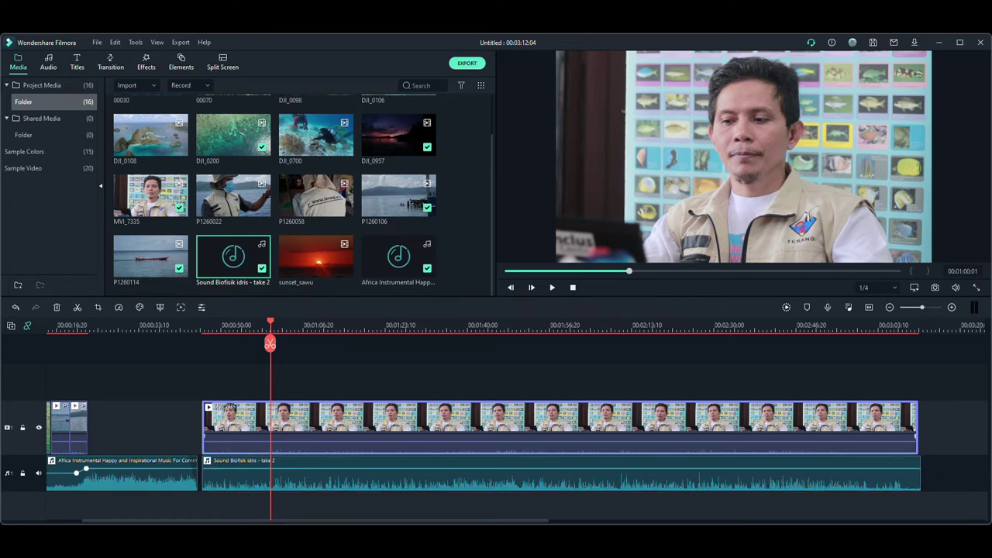
right_click(393, 418)
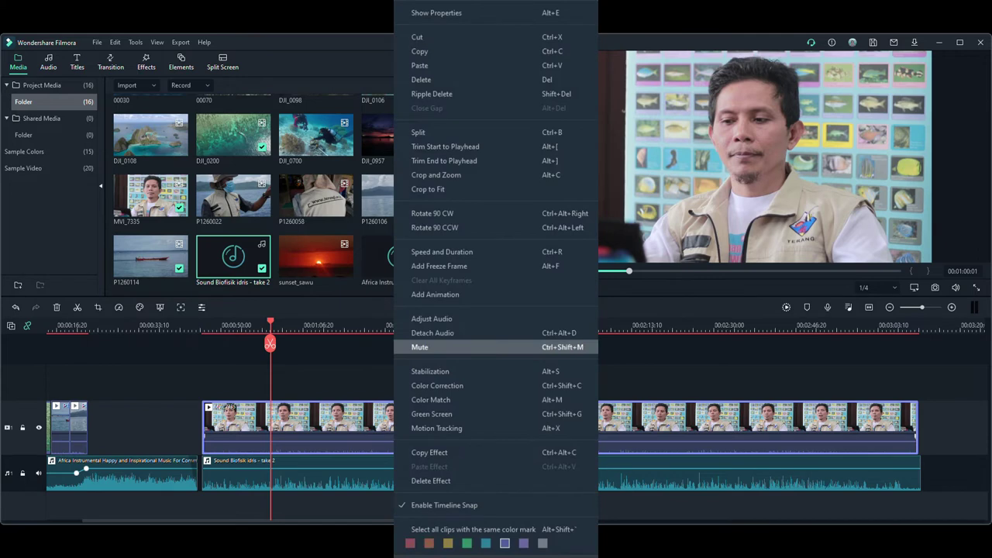
click(419, 347)
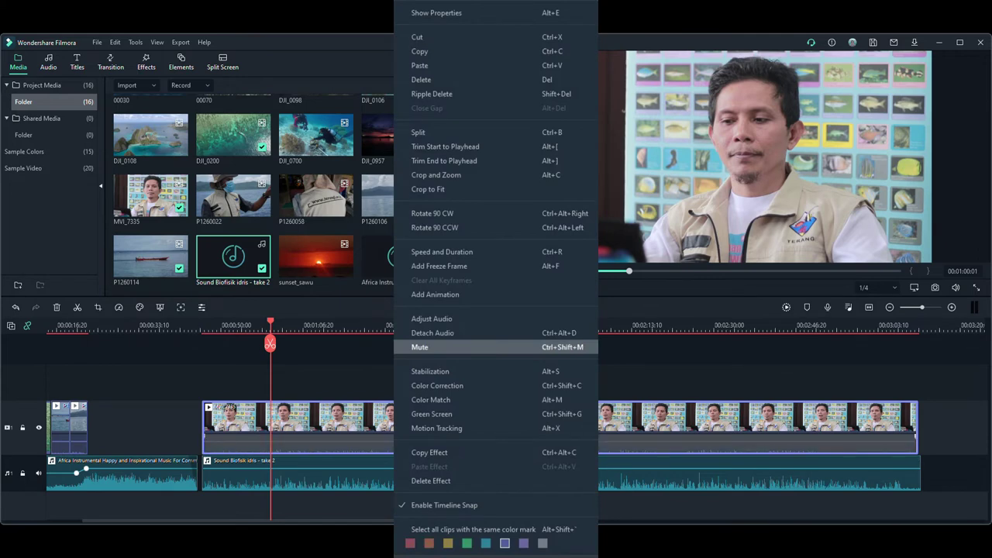
click(419, 346)
key(space)
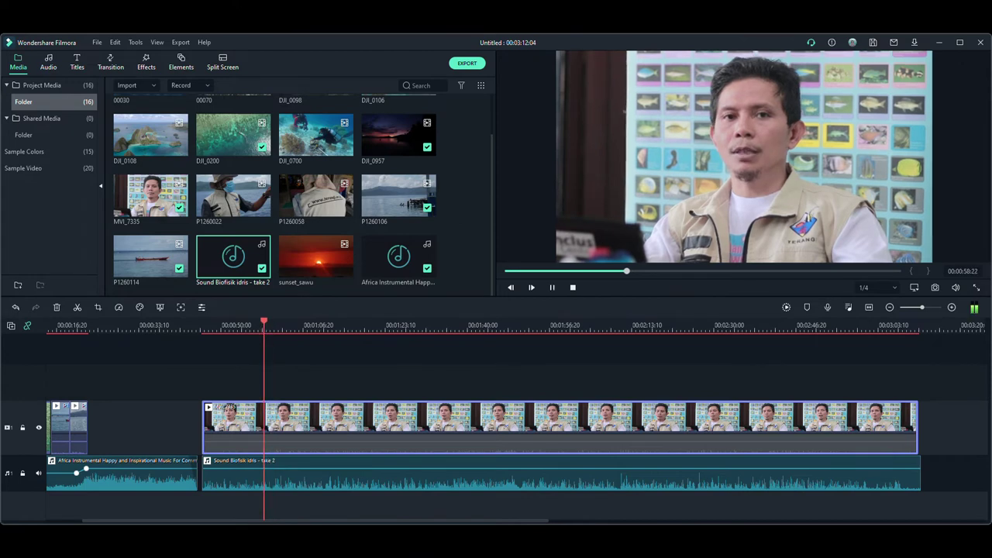
key(space)
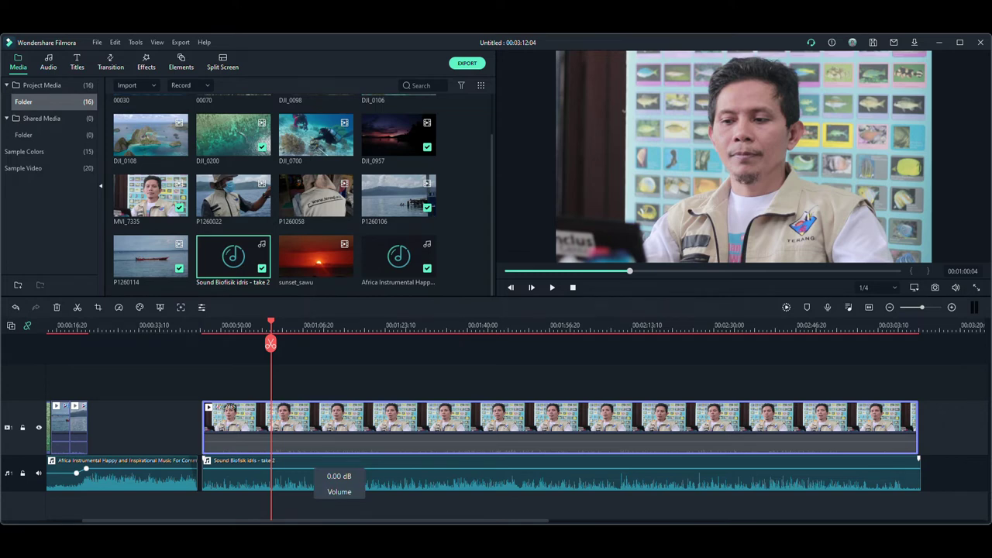
Raise the Sound Biofisik recording's volume to 7.18 dB and play the interview until 00:01:10:20.
drag(339, 470, 339, 464)
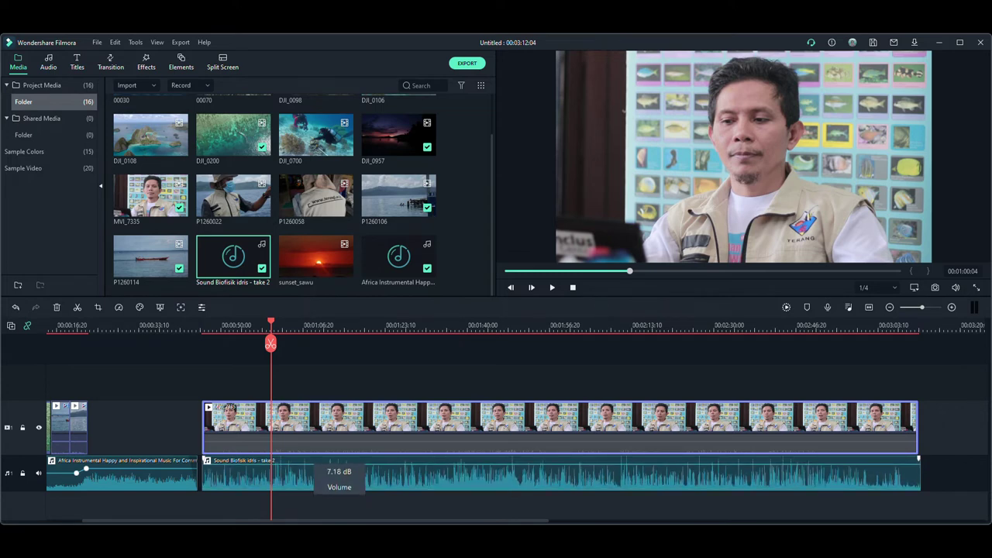
key(space)
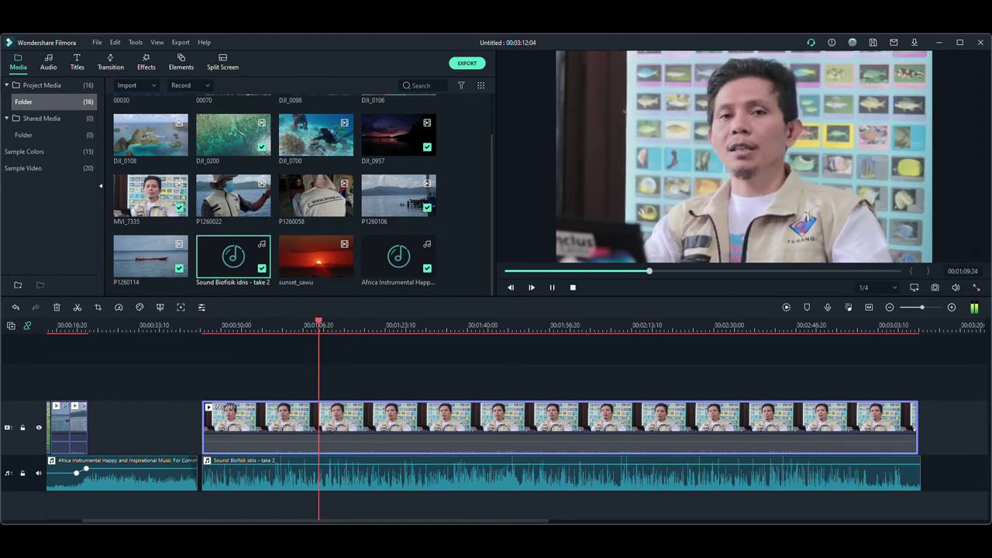
key(space)
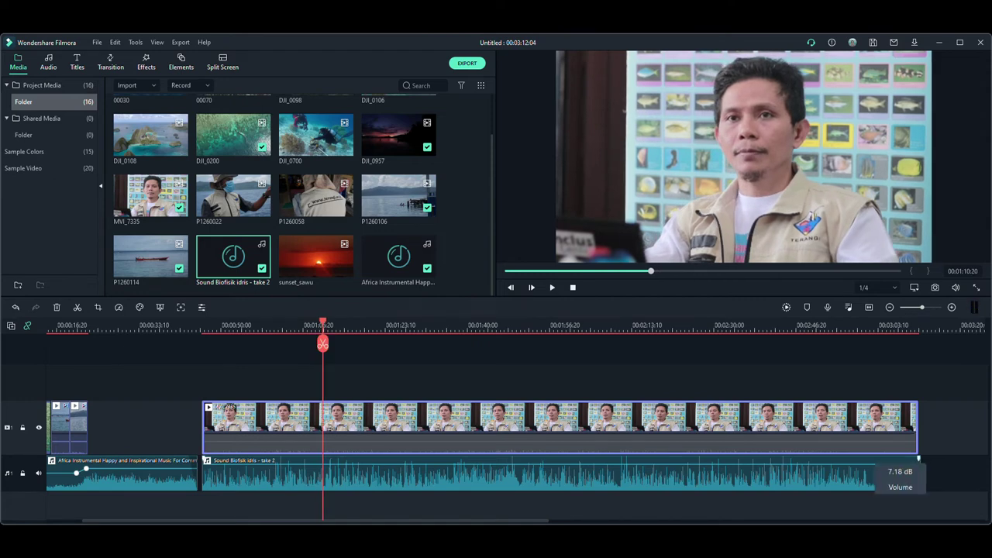
Trim the ends of the interview video and its recording to 00:01:10:20.
click(911, 468)
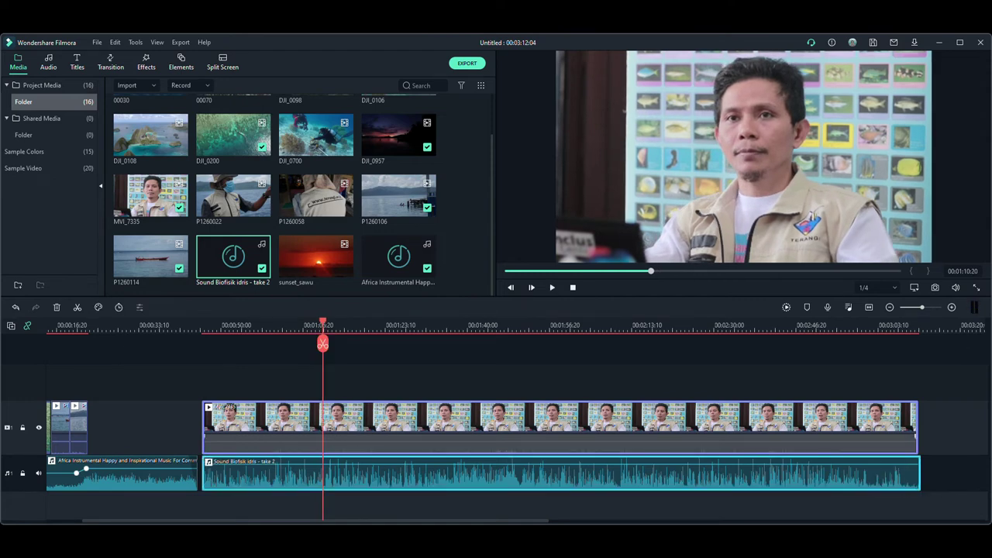
drag(917, 468, 322, 468)
click(263, 472)
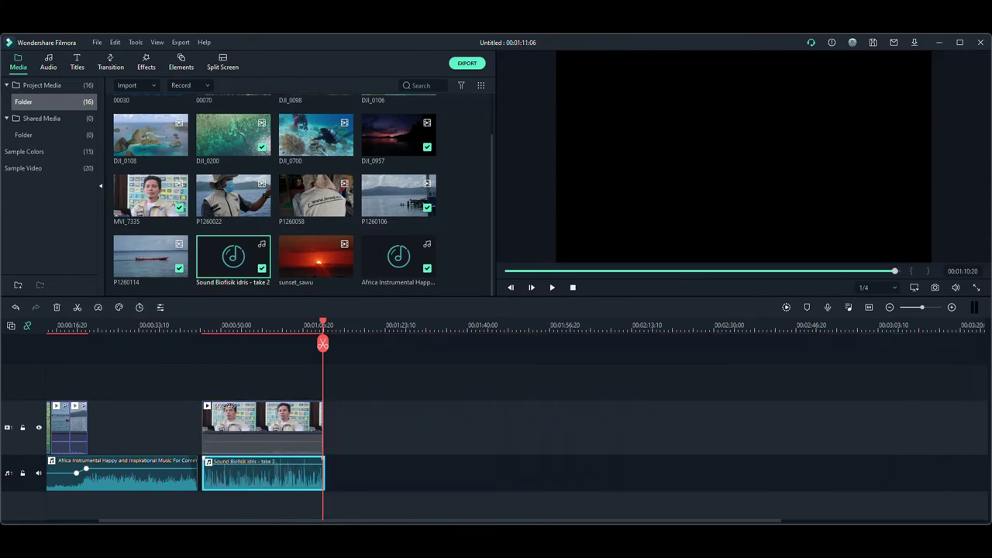
click(262, 473)
drag(324, 469, 322, 475)
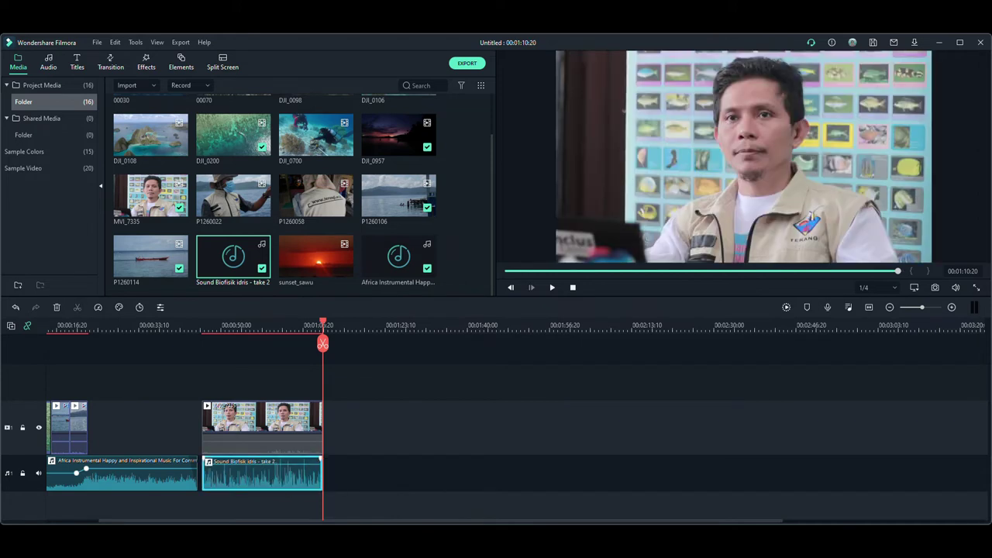
Move the interview video right after the last nature clip and place its recording directly beneath on a second audio track.
drag(325, 520, 273, 520)
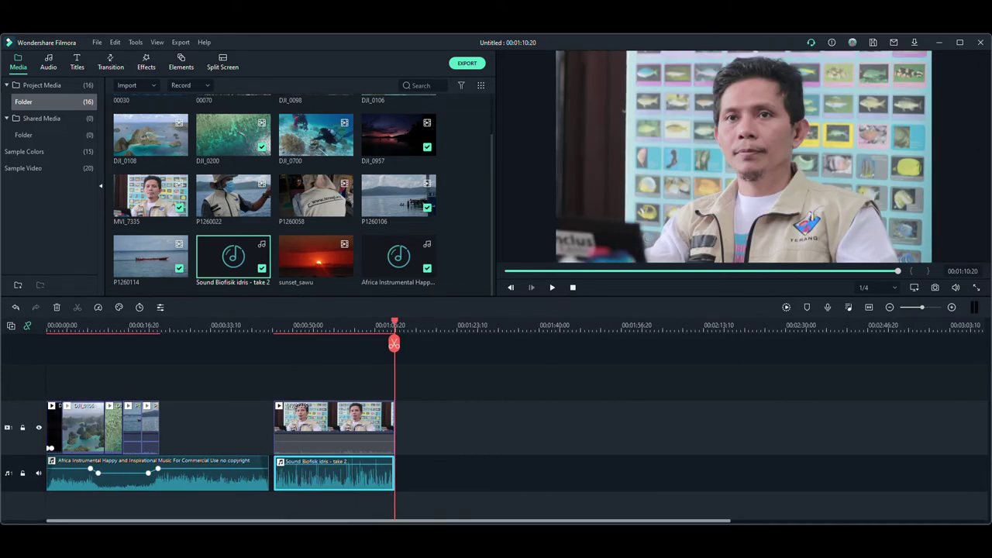
click(333, 422)
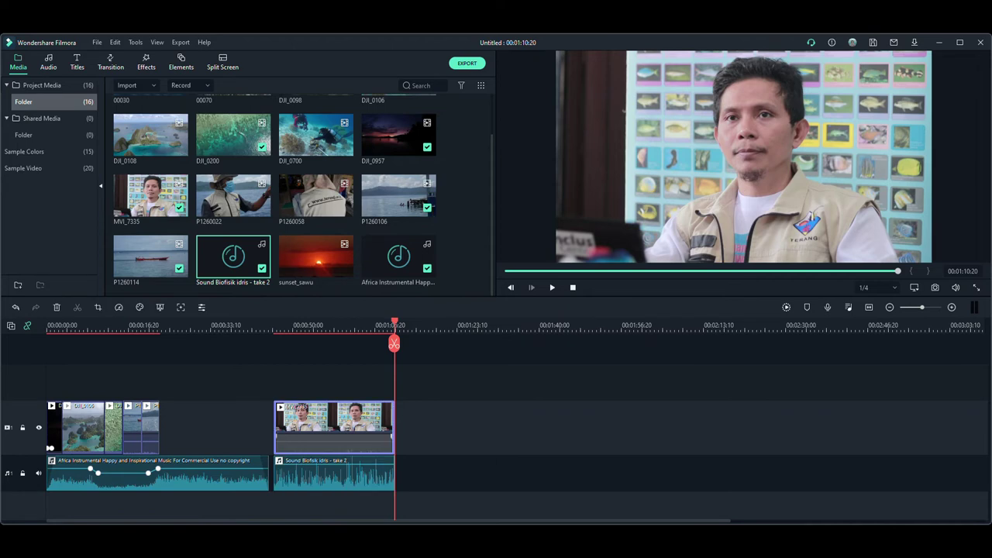
drag(333, 426, 219, 426)
drag(333, 473, 219, 504)
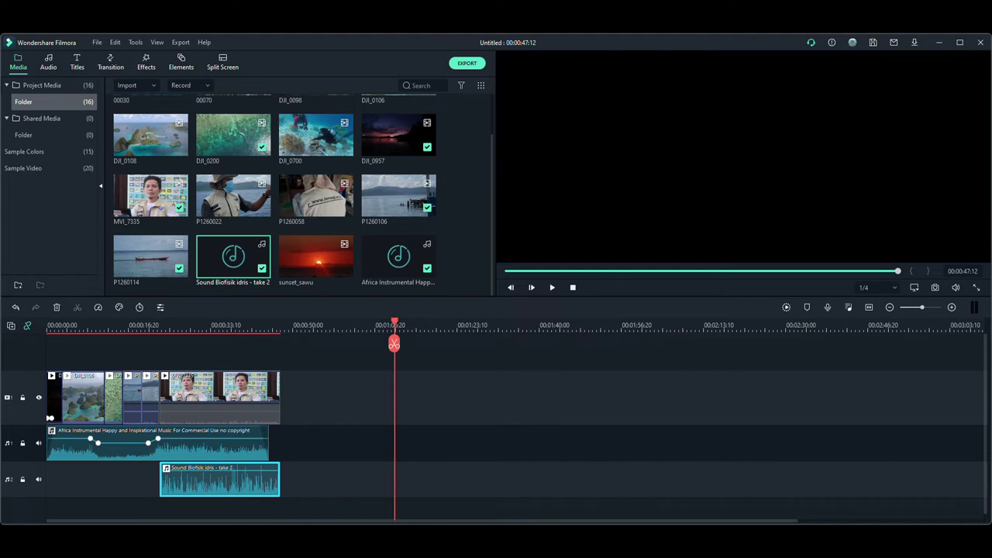
Extend the end of the background music past the interview to 00:00:49:27.
click(162, 325)
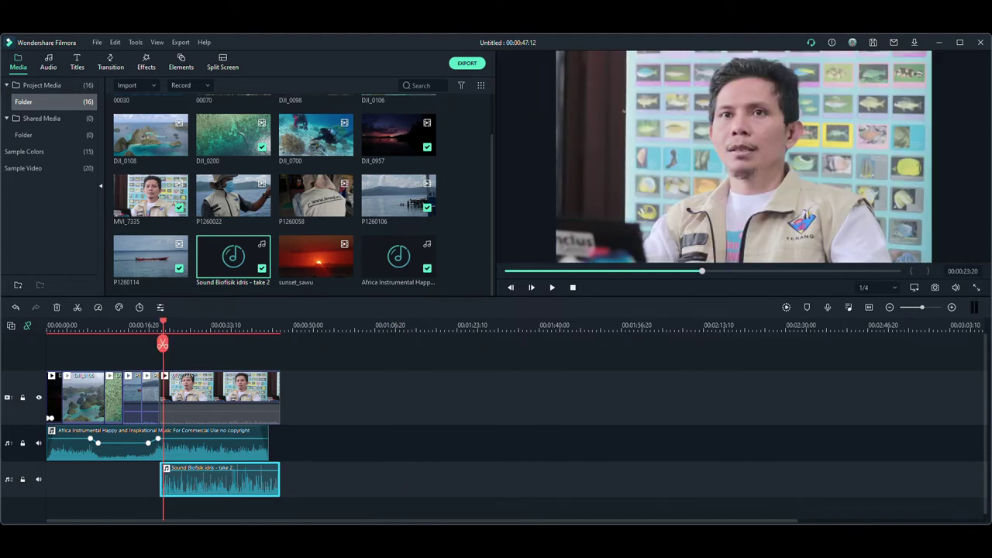
scroll(302, 194, up, 1)
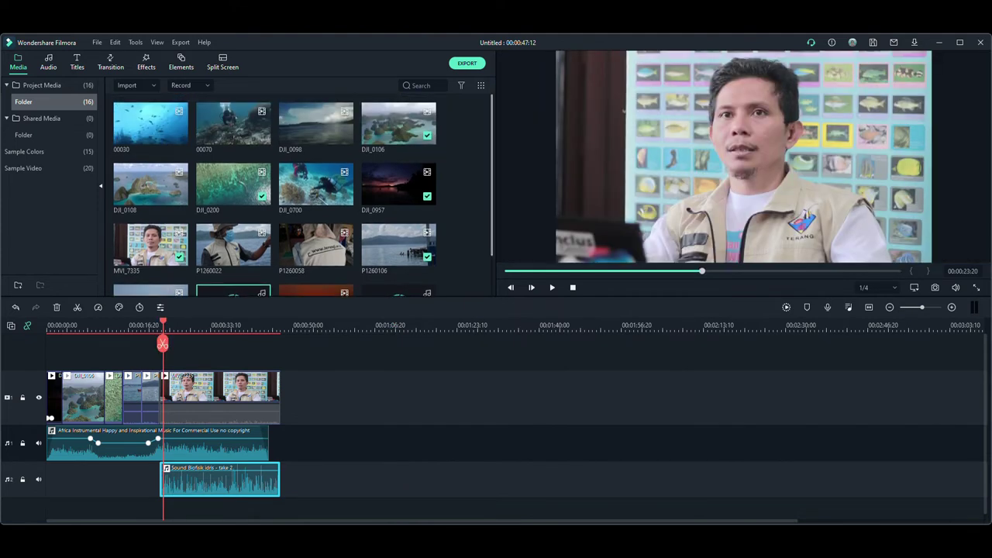
click(158, 325)
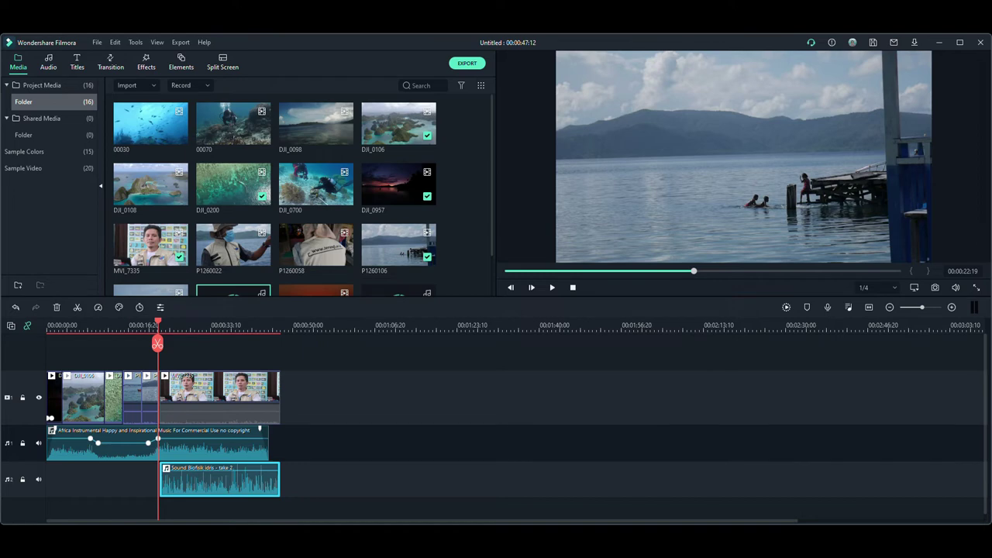
click(210, 445)
drag(268, 444, 292, 443)
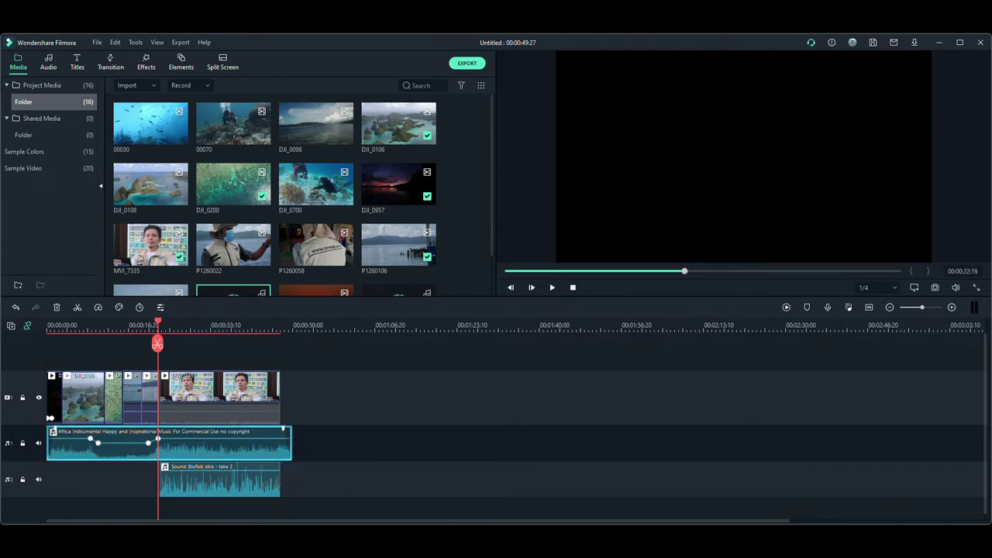
Shift the music's last two volume keyframes to the interview's end and the first low keyframe to its start at -15 dB.
drag(158, 440, 279, 439)
drag(148, 442, 270, 443)
drag(97, 442, 155, 446)
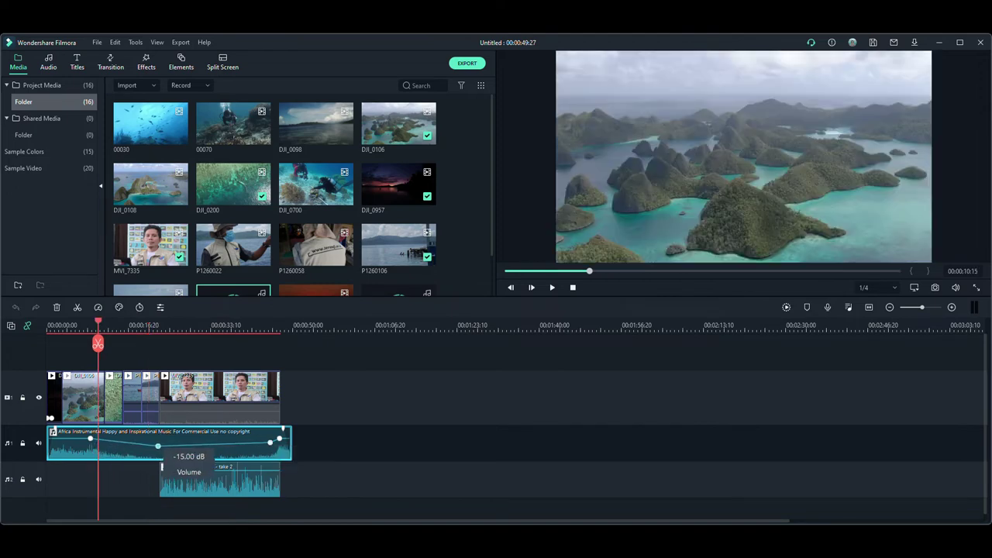
Move the music's first volume keyframe just before the interview, lower the third to -15.96 dB, and place the last at the interview's end.
double_click(157, 446)
click(90, 439)
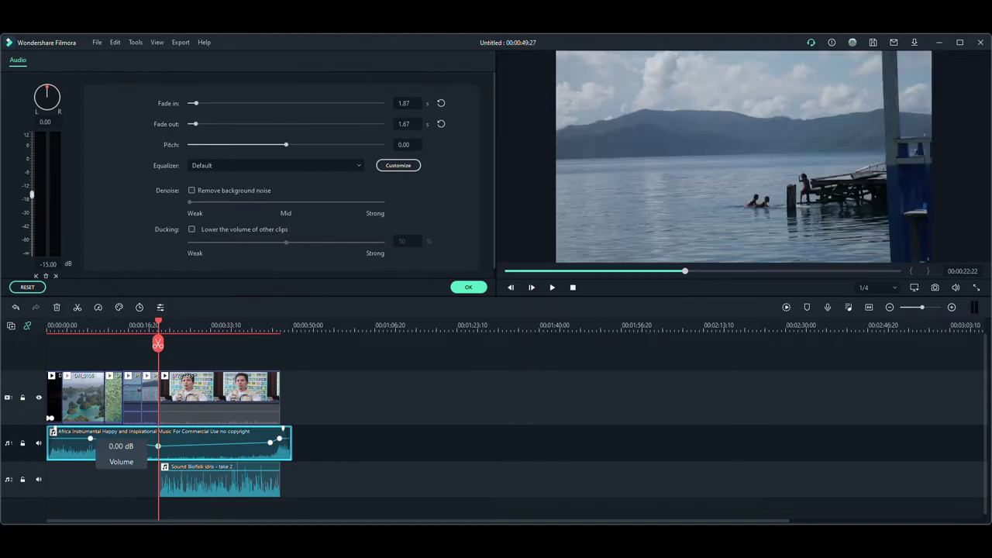
drag(89, 438, 152, 440)
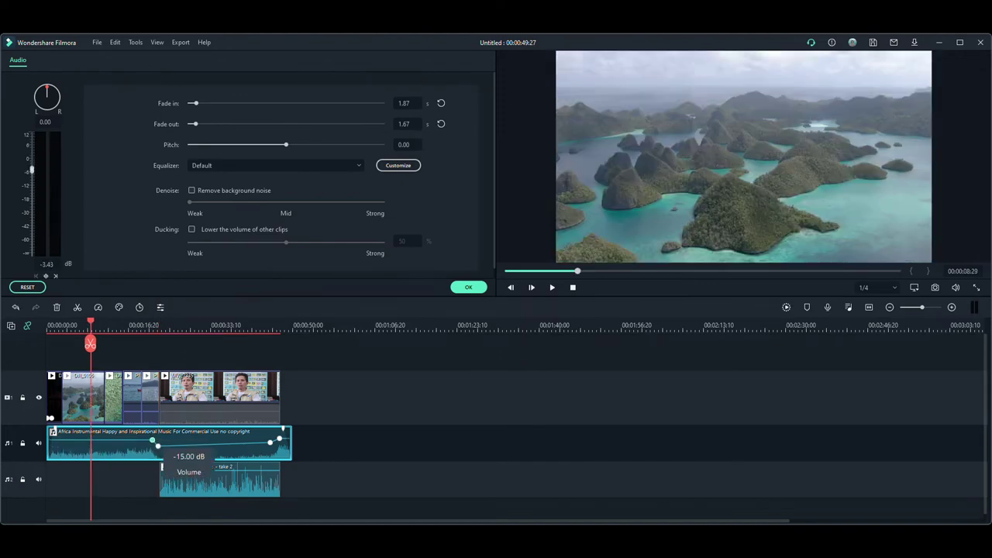
click(159, 447)
drag(270, 443, 270, 446)
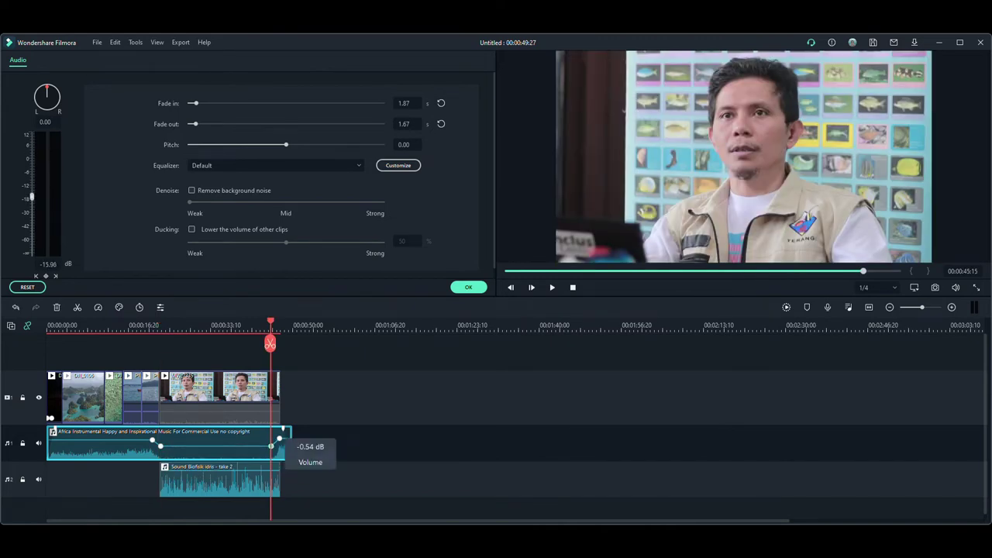
click(280, 439)
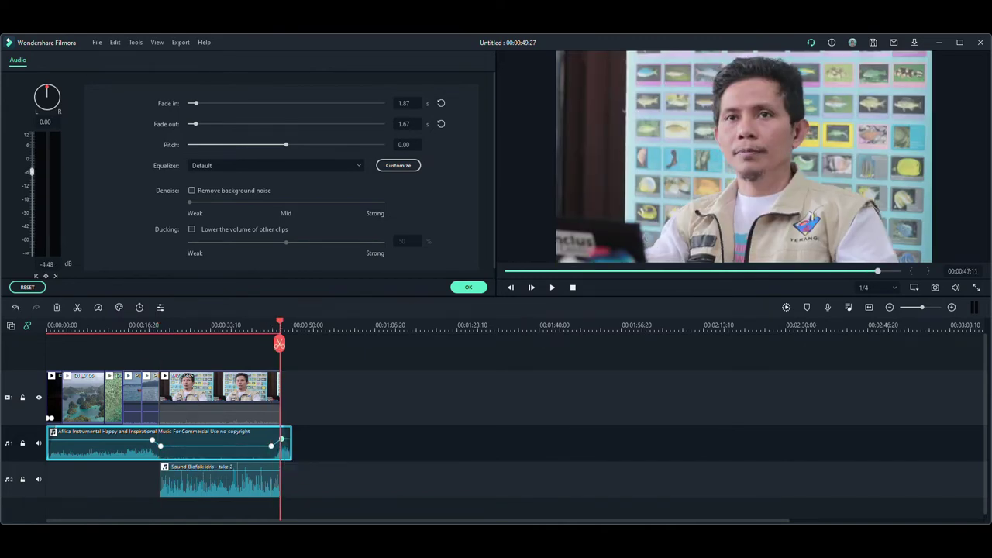
Play the sequence from just before the interview to check the music ducking, and close the audio settings.
click(148, 325)
key(space)
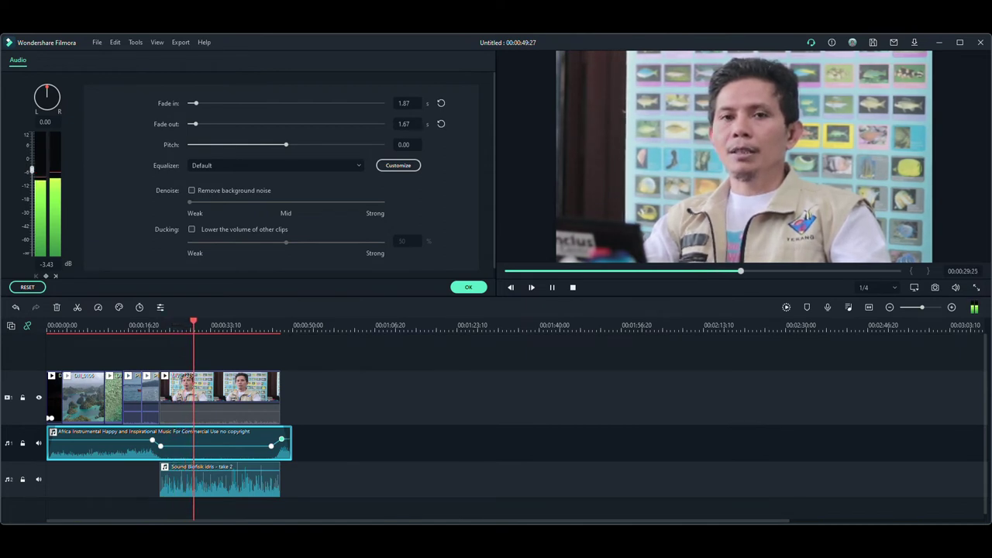
key(space)
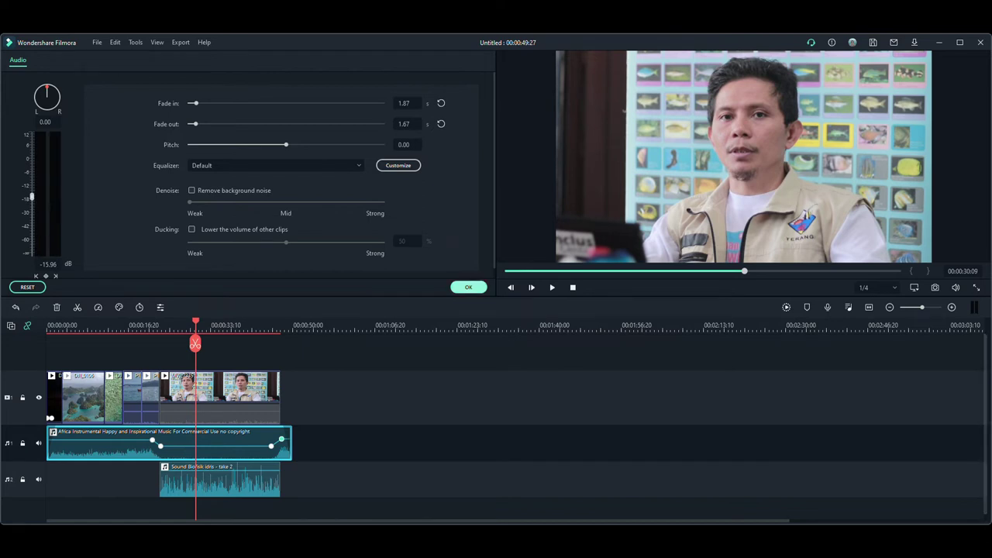
click(468, 287)
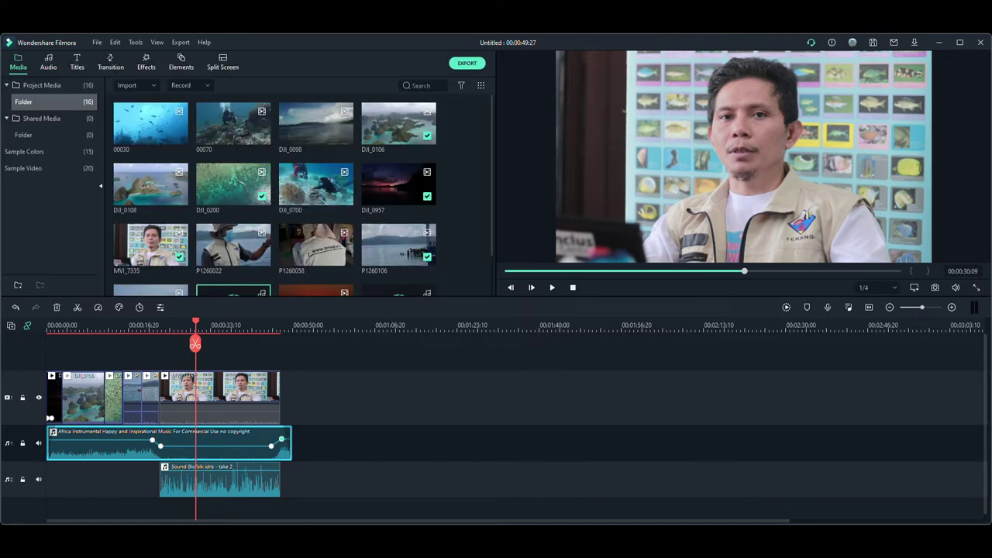
Overlay DJI_0700 on a second video track above the interview, cut it to a short clip and play it back.
double_click(316, 184)
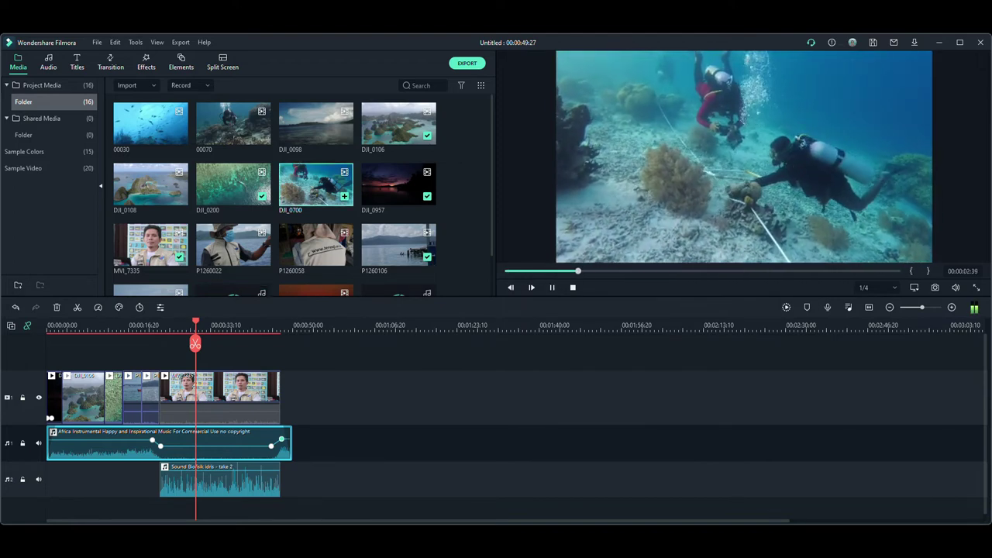
drag(316, 185, 218, 352)
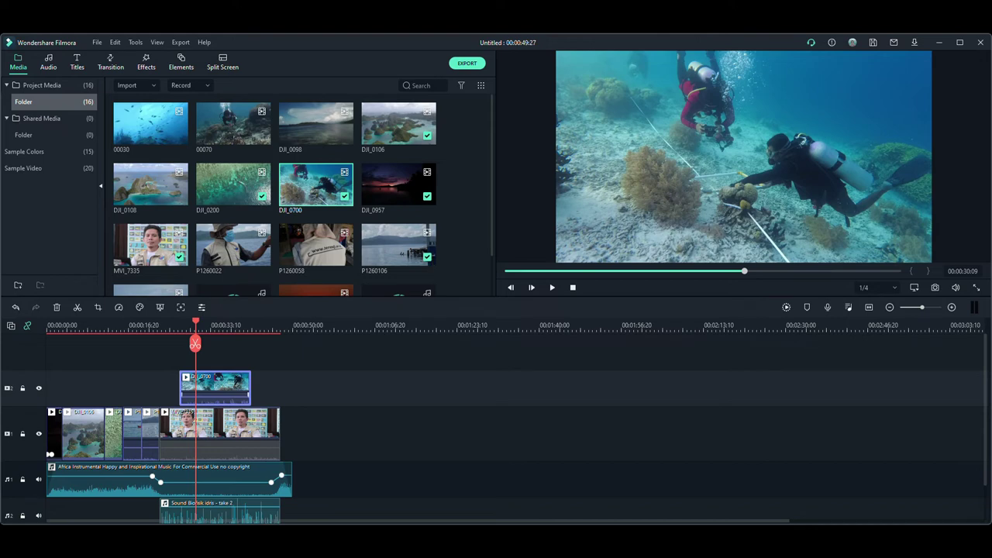
mouse_move(181, 387)
mouse_down()
mouse_move(248, 391)
mouse_move(196, 387)
mouse_up()
drag(195, 343, 183, 343)
key(space)
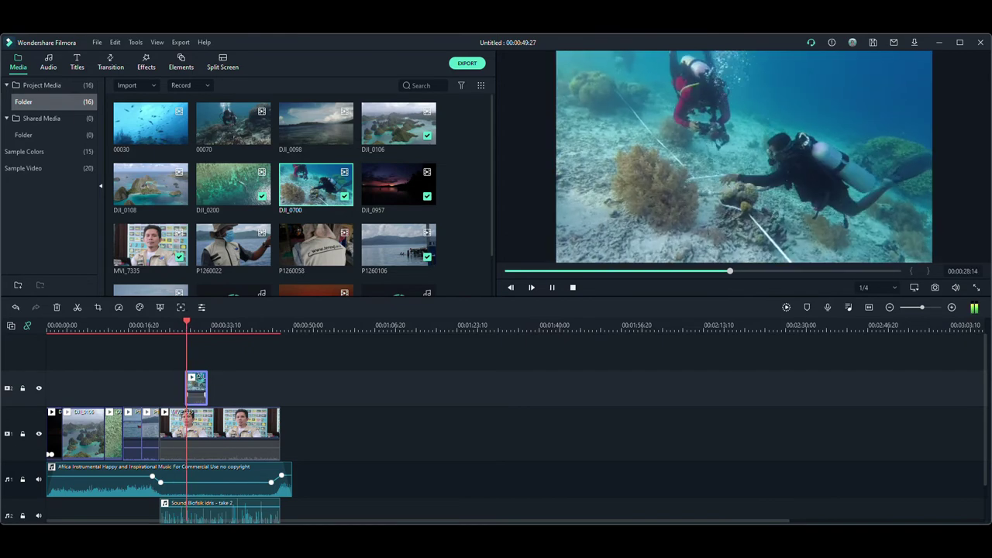
key(space)
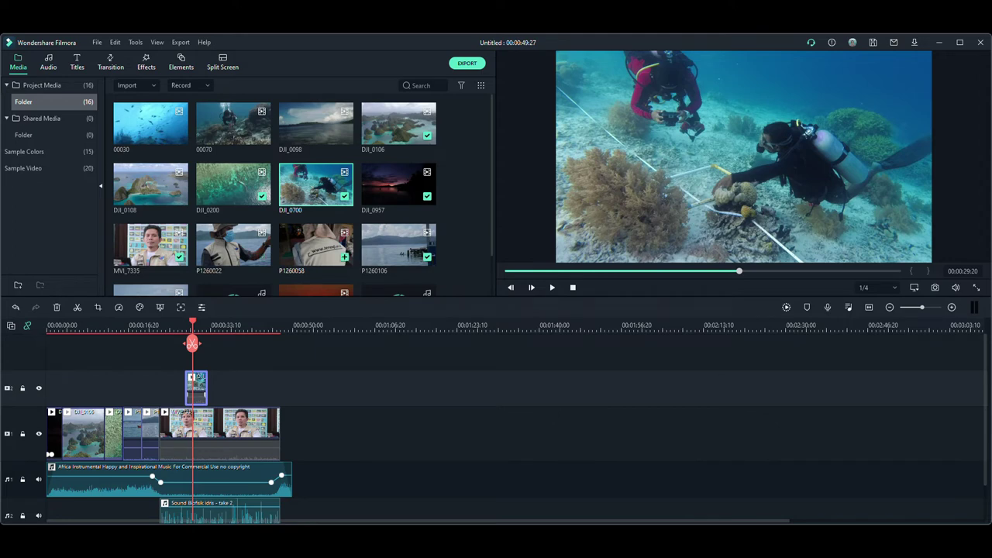
Shift DJI_0700 toward the interview's end and place a shortened P1260022 ahead of it on the second video track.
mouse_move(206, 388)
mouse_down()
mouse_move(230, 388)
mouse_move(210, 387)
mouse_up()
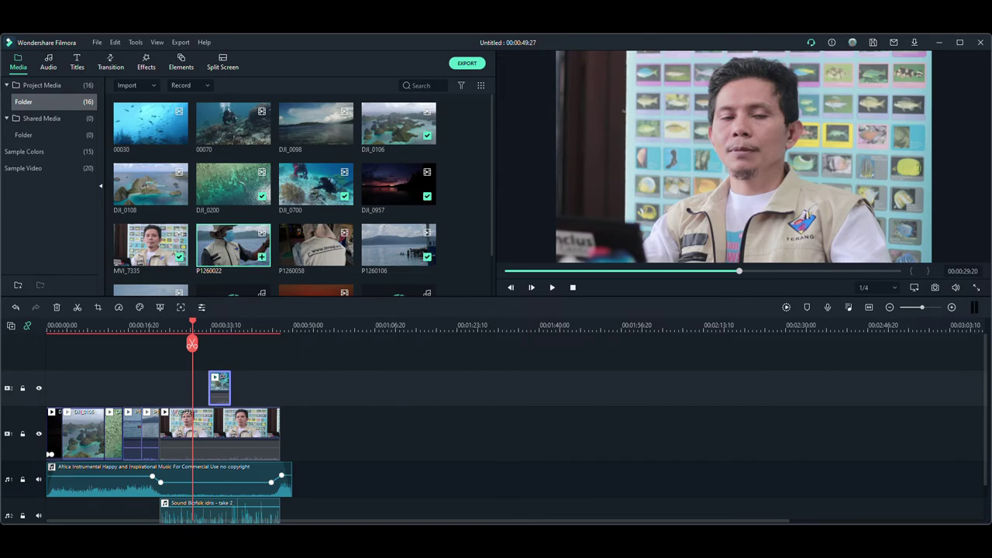
drag(232, 245, 234, 352)
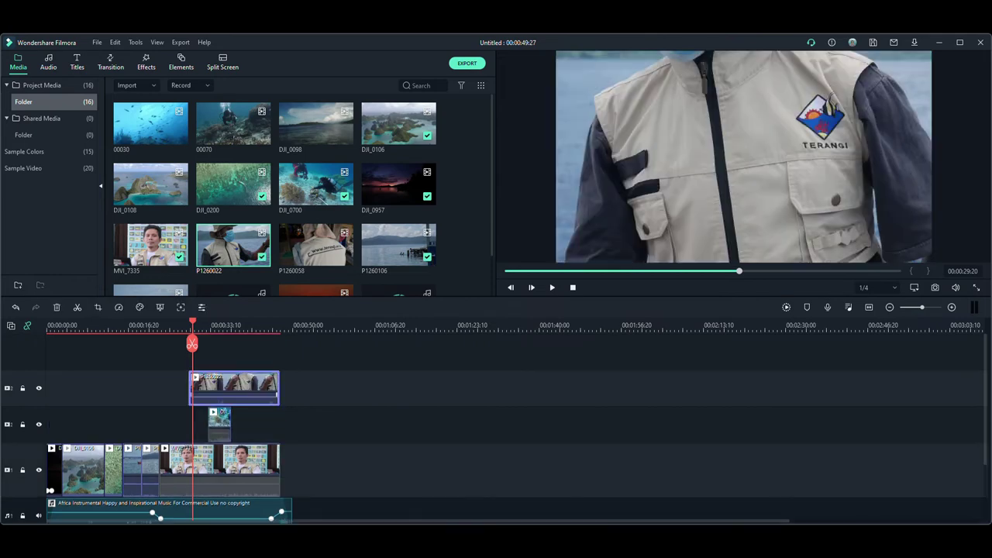
drag(234, 387, 270, 415)
Overlay P1260058 on the third video track from 00:00:23:27, shorten it and set its speed to 0.50.
click(163, 325)
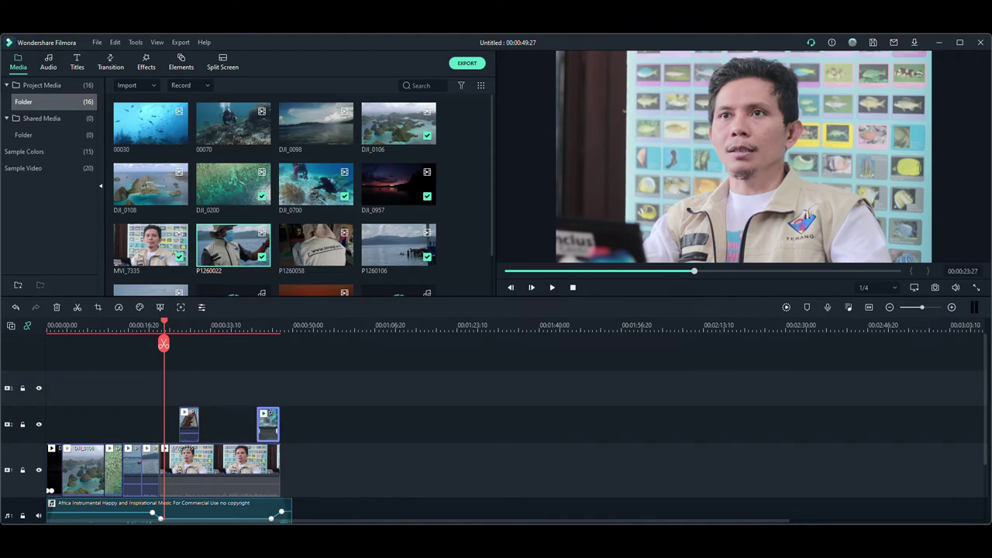
drag(315, 245, 179, 388)
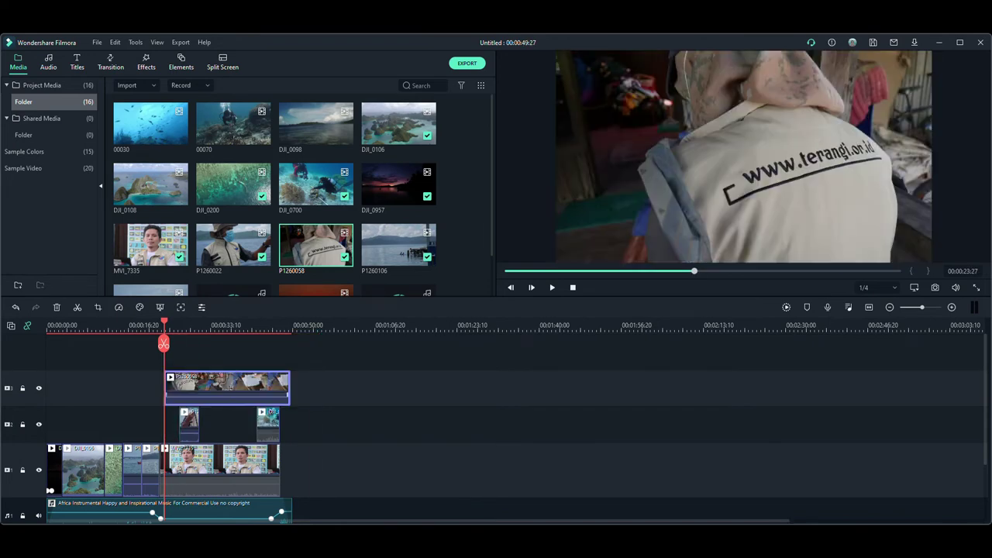
drag(289, 387, 182, 387)
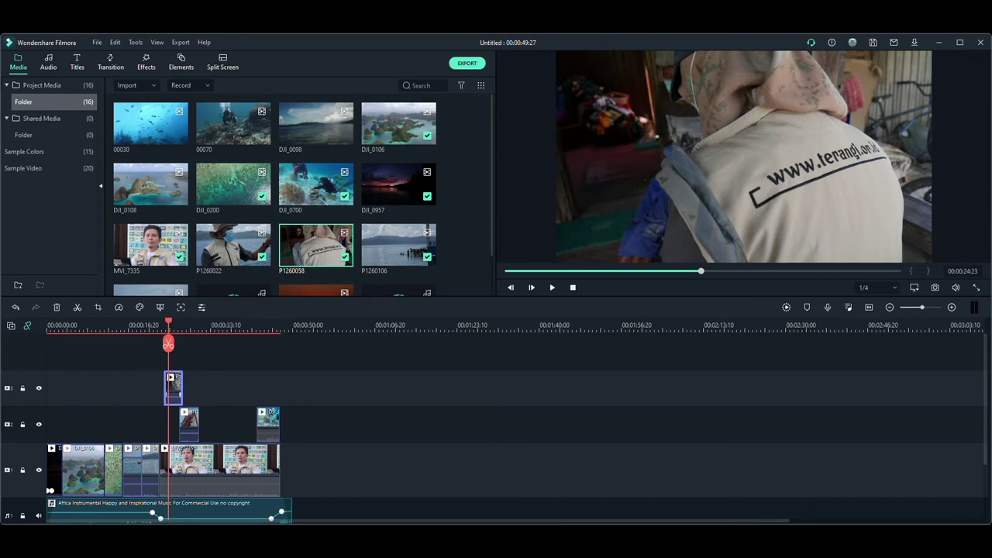
right_click(174, 387)
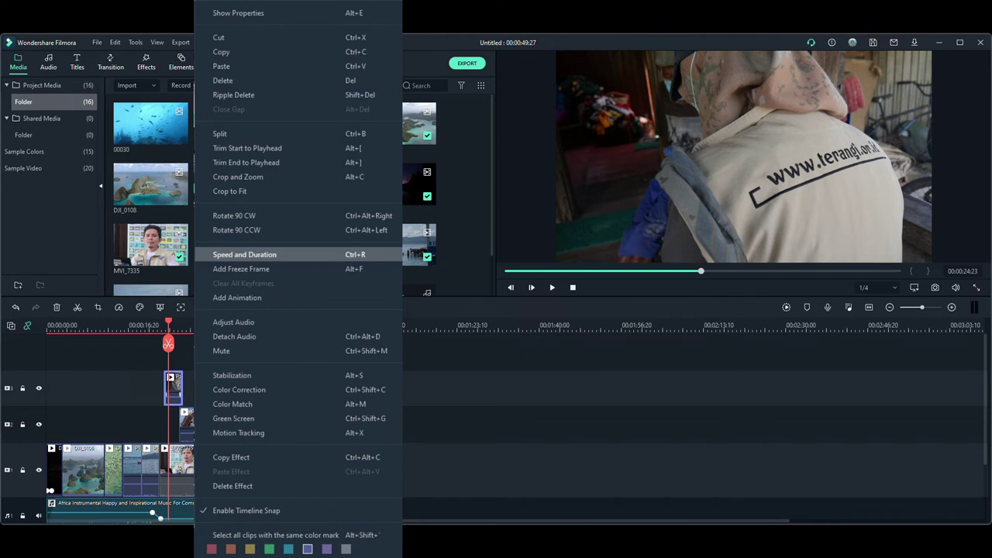
click(244, 254)
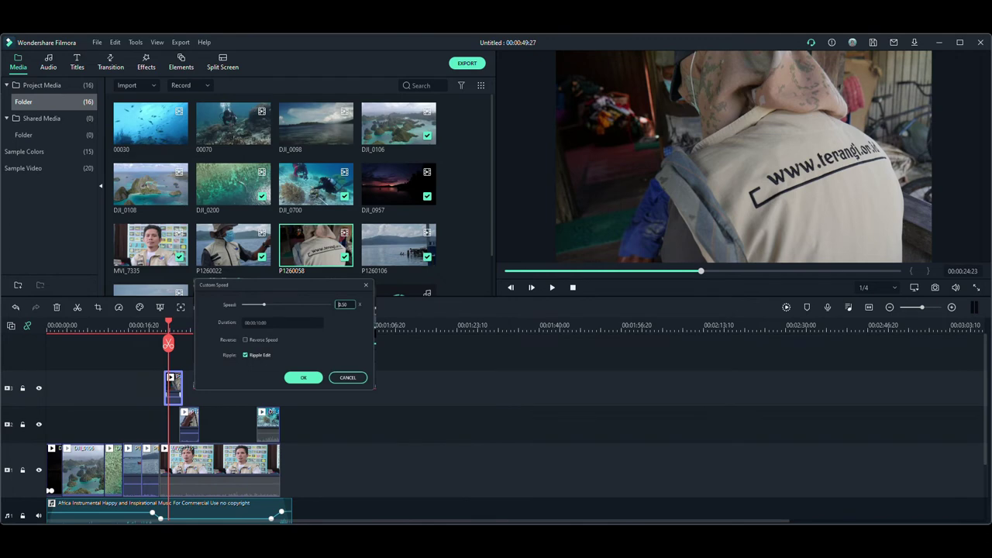
key(Return)
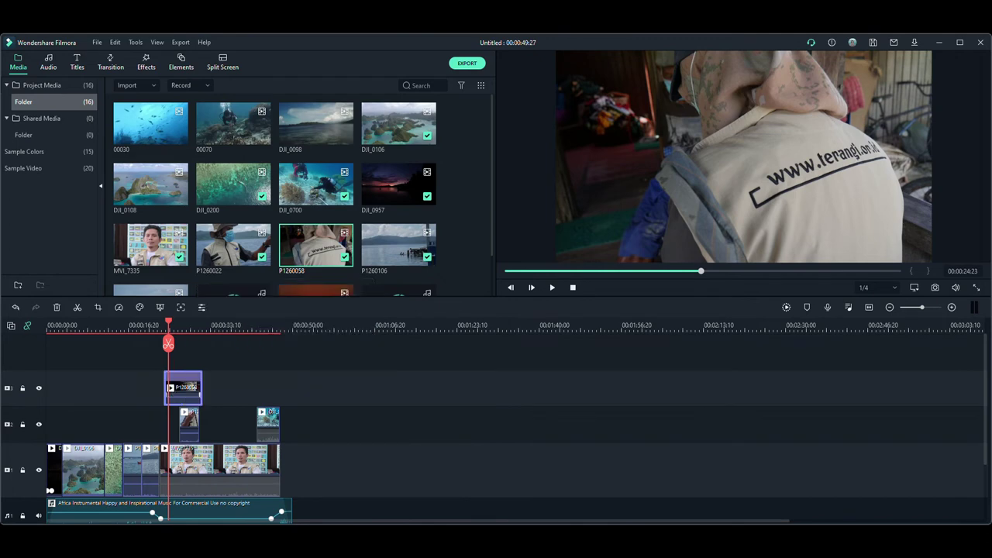
Trim the slowed P1260058, place it directly after P1260022 on the second video track, and butt DJI_0700 against its end.
key(space)
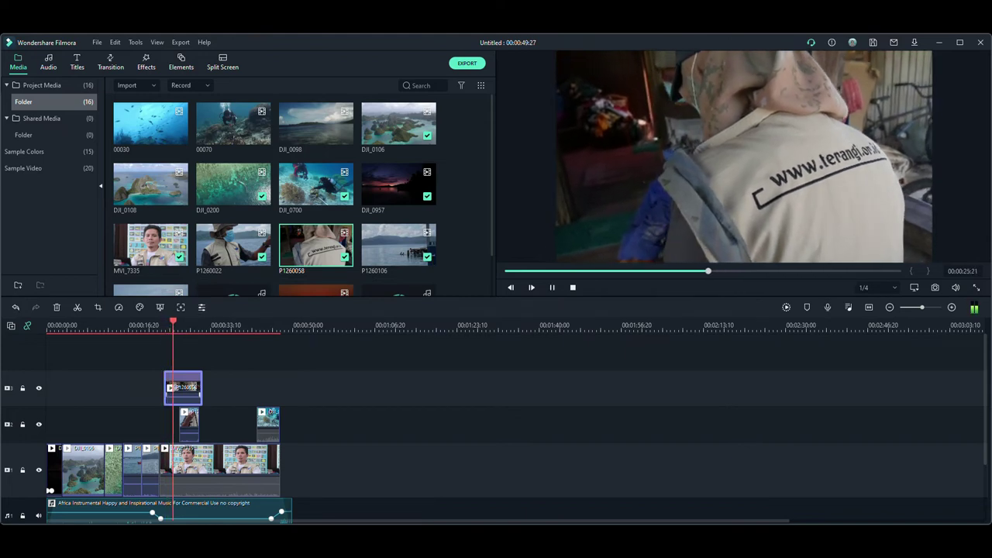
key(space)
drag(200, 393, 178, 394)
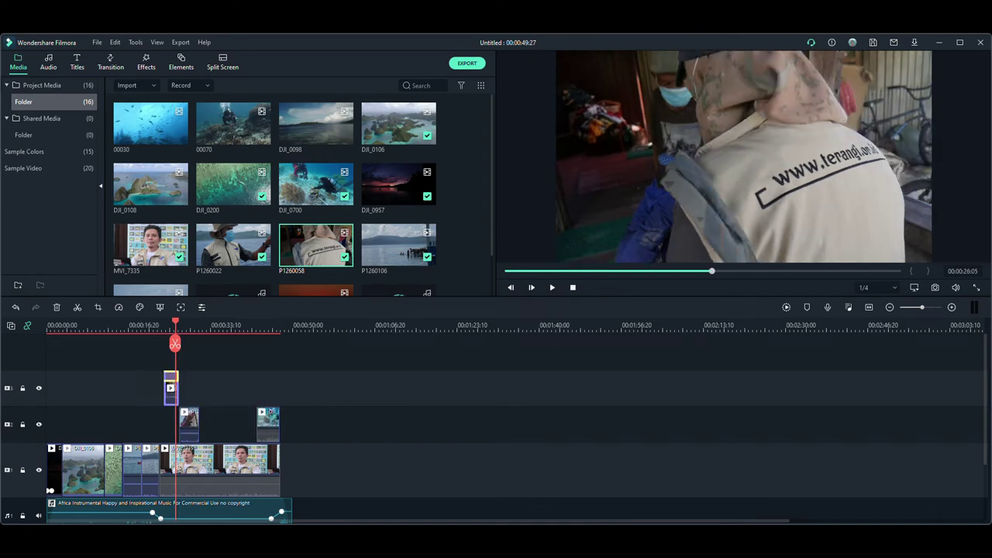
drag(170, 387, 187, 424)
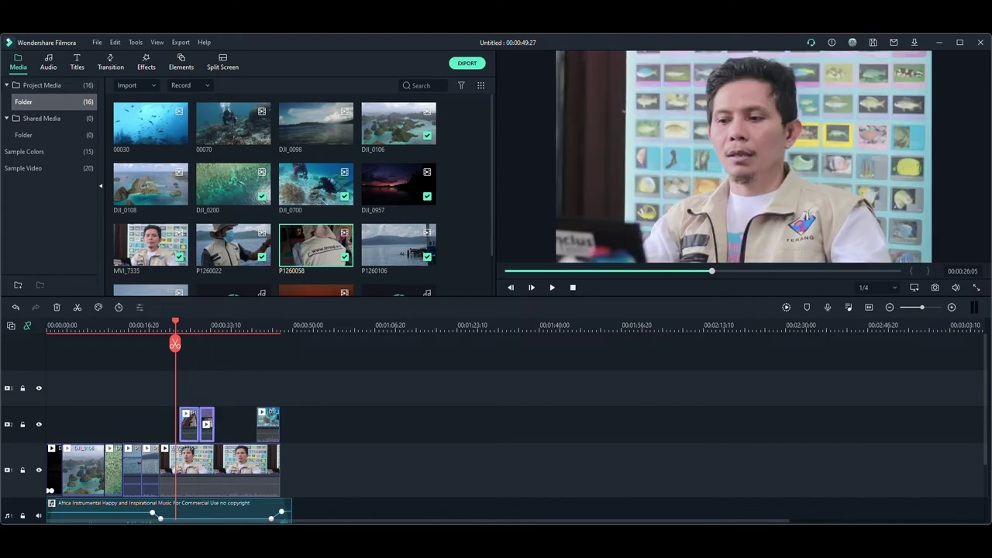
drag(268, 422, 227, 422)
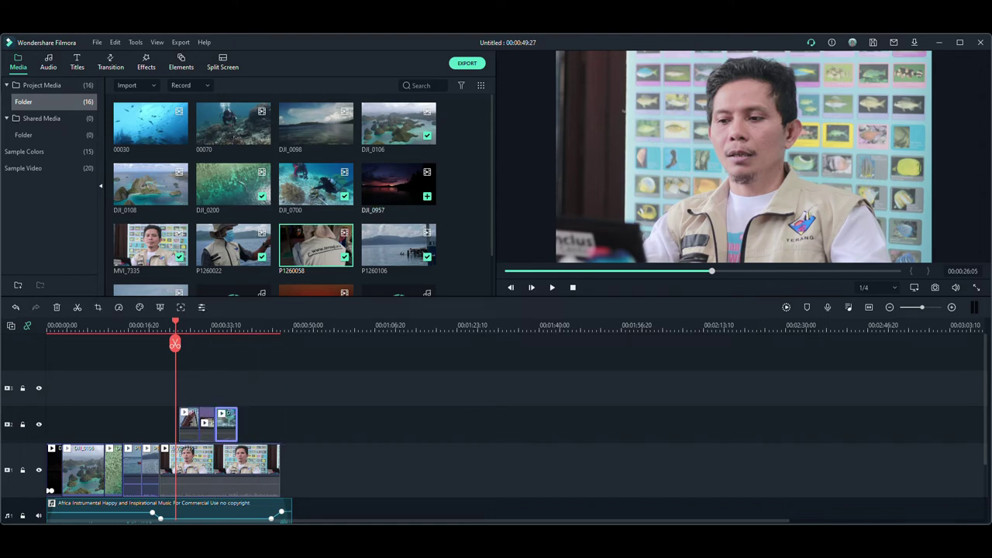
Add 00070 to the second video track, cut its beginning up to 00:00:45:12, shorten it and butt it against DJI_0700.
drag(233, 124, 241, 424)
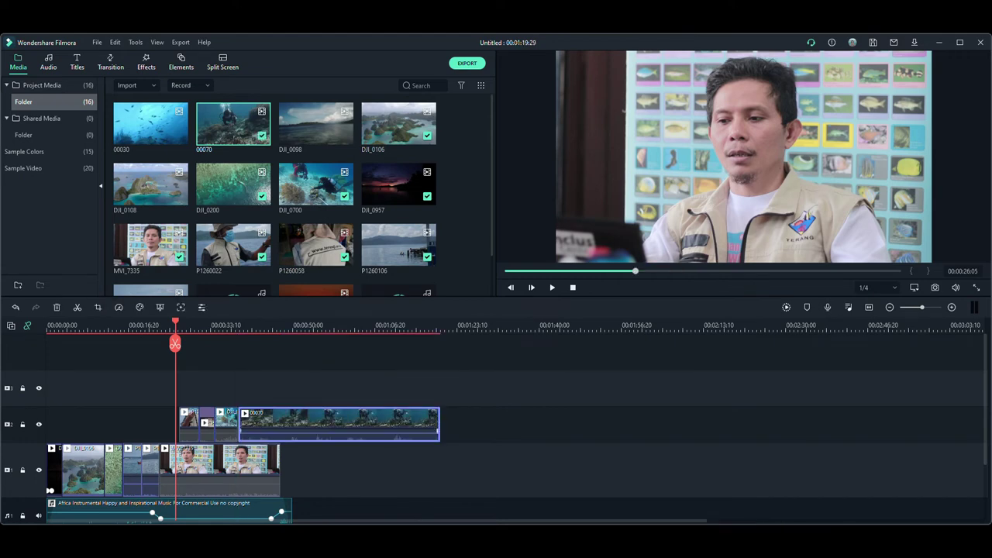
click(269, 326)
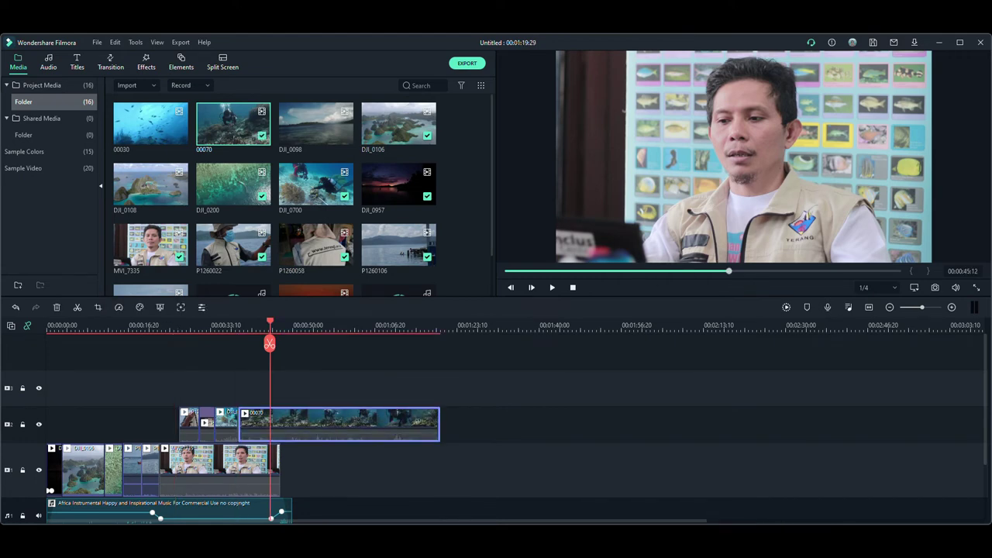
drag(239, 424, 271, 424)
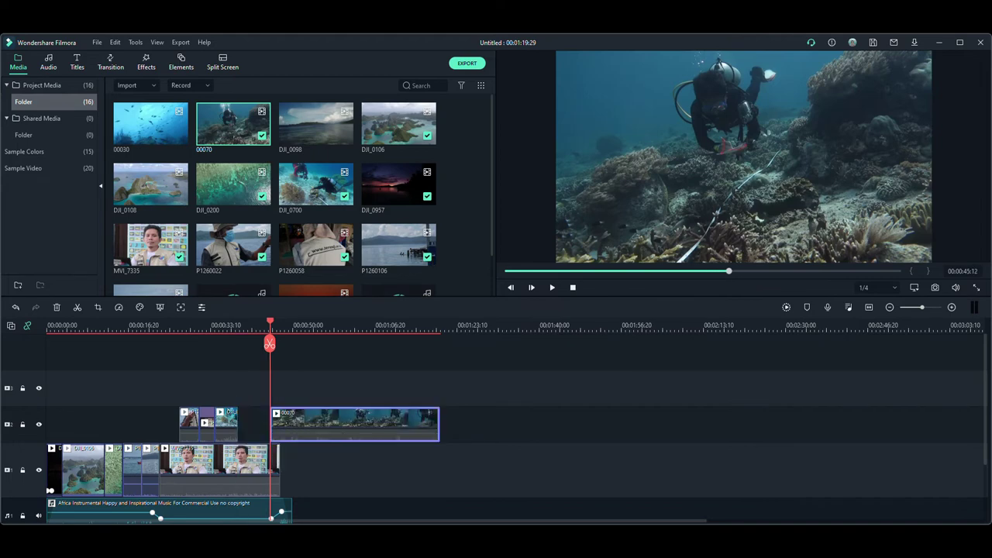
drag(439, 424, 247, 424)
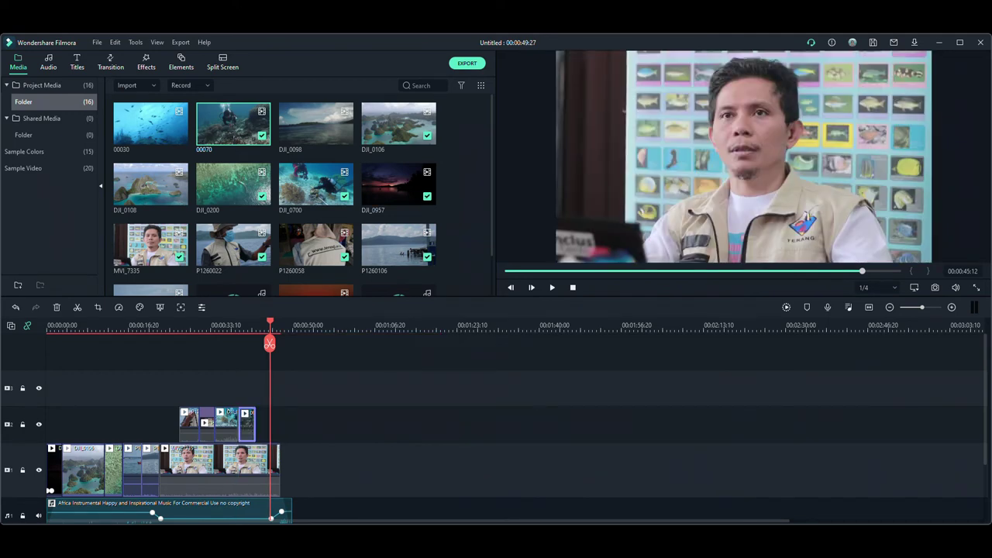
Play through the overlay clips above the interview and extend the end of 00070 to 00:00:43:15.
scroll(303, 195, down, 2)
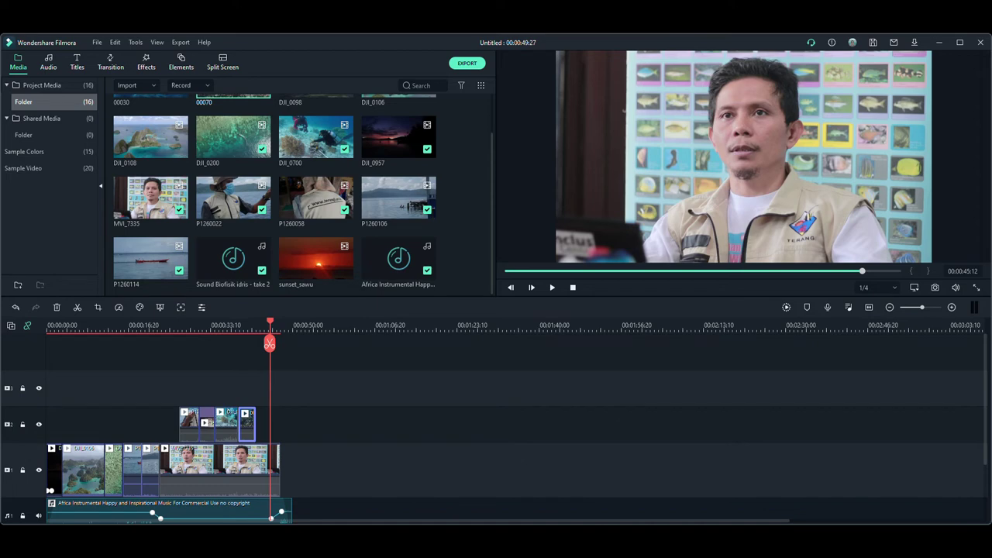
click(168, 325)
key(space)
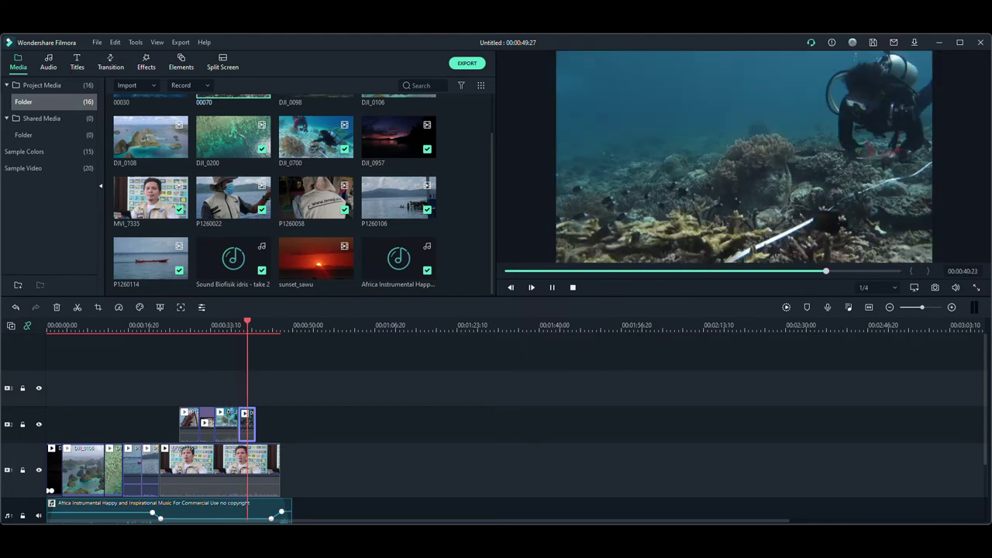
key(space)
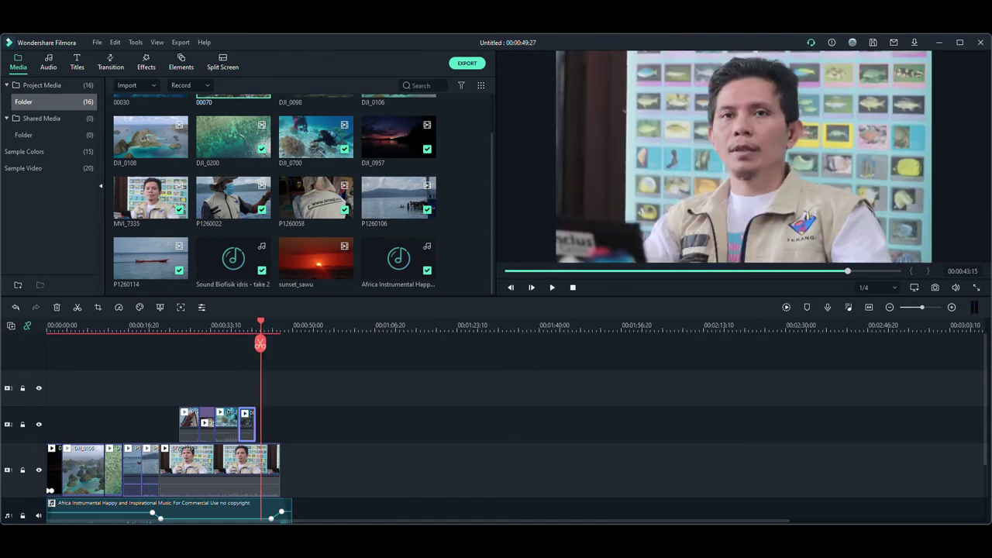
mouse_move(246, 424)
mouse_down()
mouse_move(271, 424)
mouse_move(238, 426)
mouse_move(260, 424)
mouse_up()
Render the timeline preview and play the whole sequence from the beginning to the interview's end.
key(Escape)
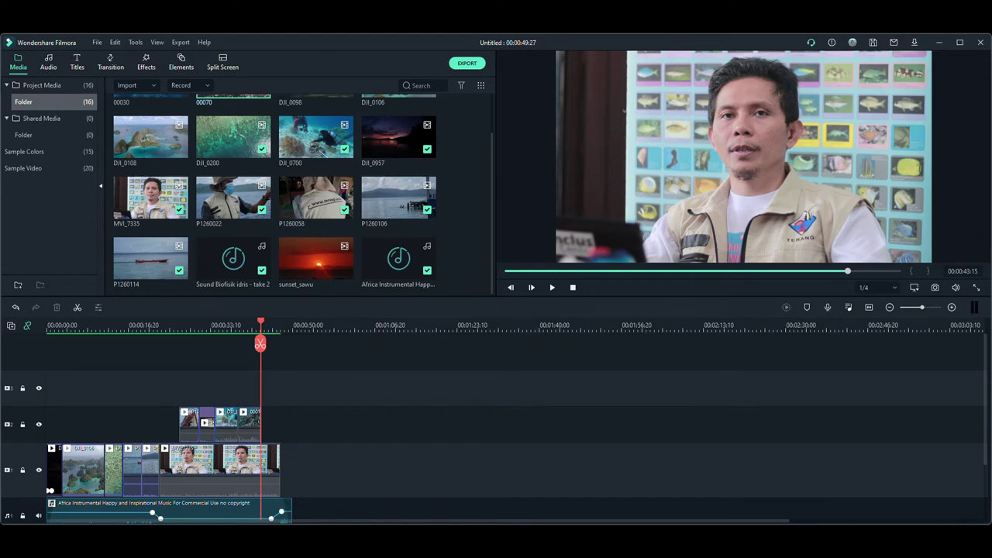
key(Home)
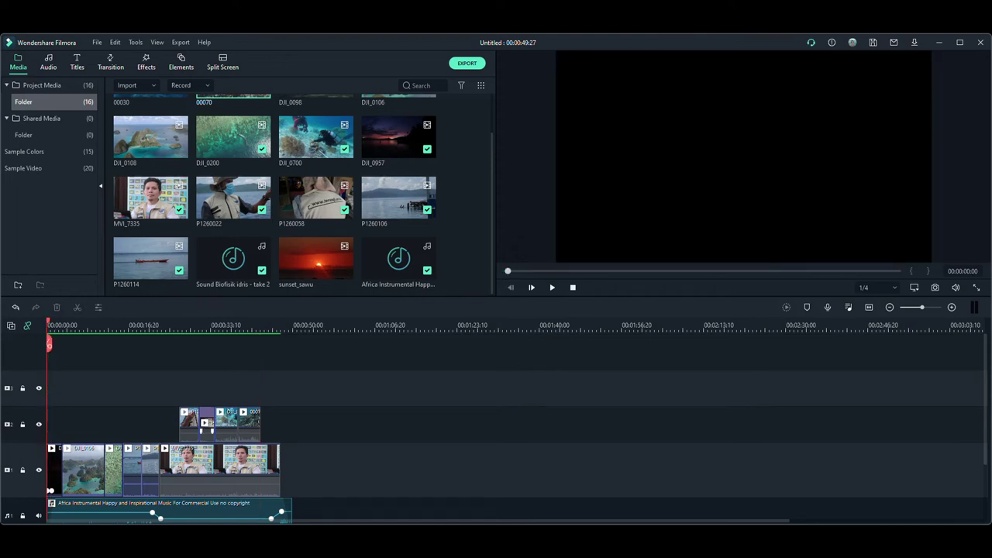
key(space)
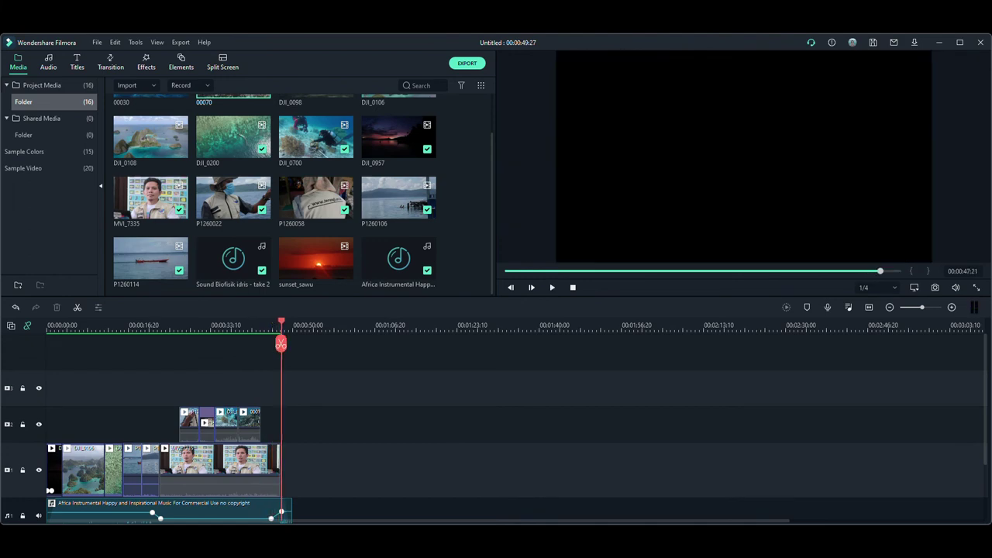
Add sunset_sawu after the interview on the main video track, scaled to 159.24% and positioned at X 0.0, Y 55.1.
drag(315, 258, 294, 469)
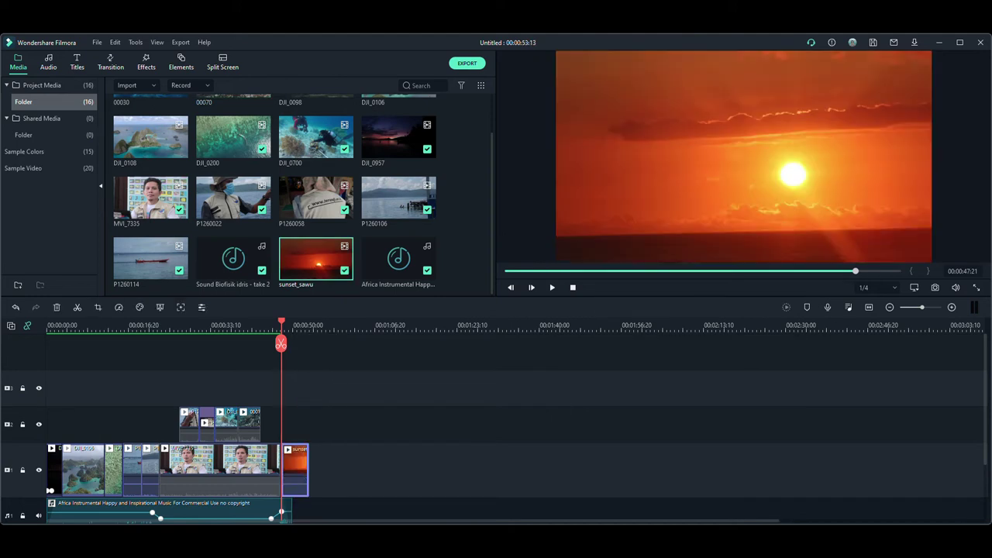
drag(280, 343, 288, 344)
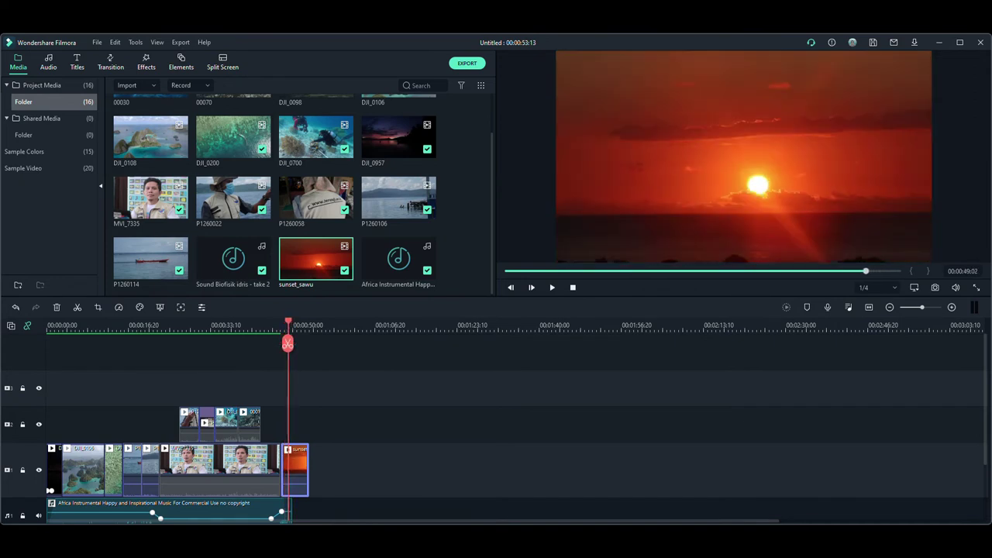
double_click(295, 465)
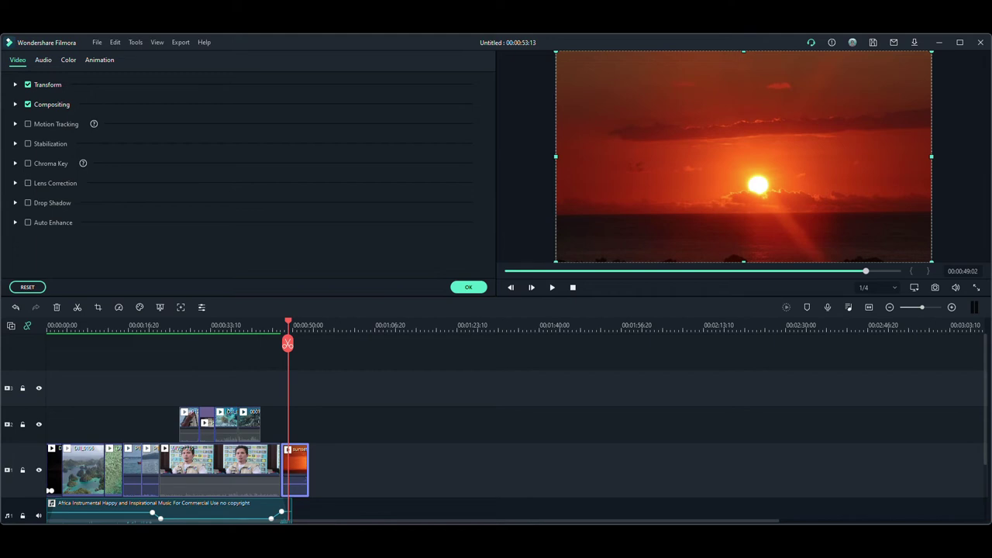
click(15, 84)
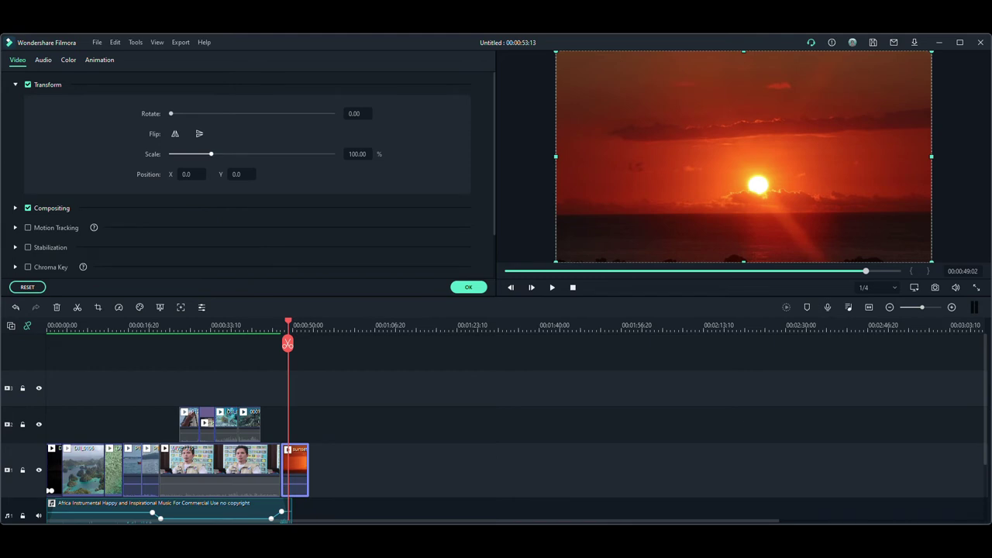
drag(210, 154, 235, 153)
drag(766, 201, 766, 180)
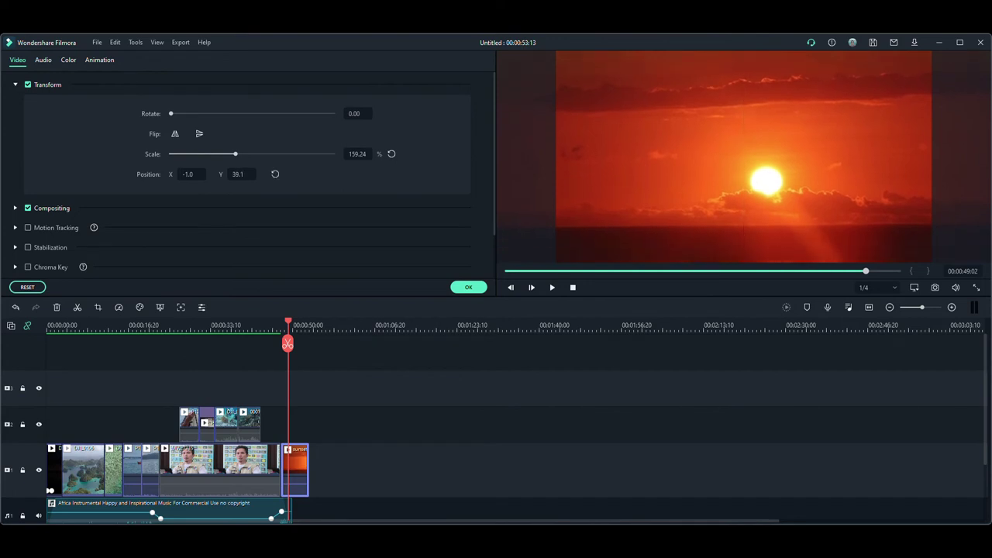
drag(766, 181, 765, 172)
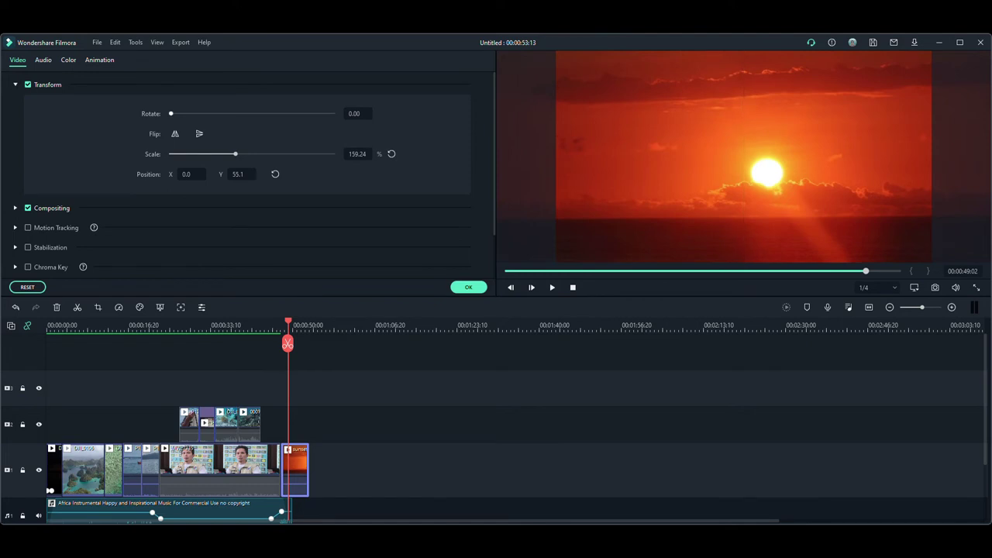
Review the sunset clip's compositing settings, then close its properties and play the clip from its beginning.
click(15, 207)
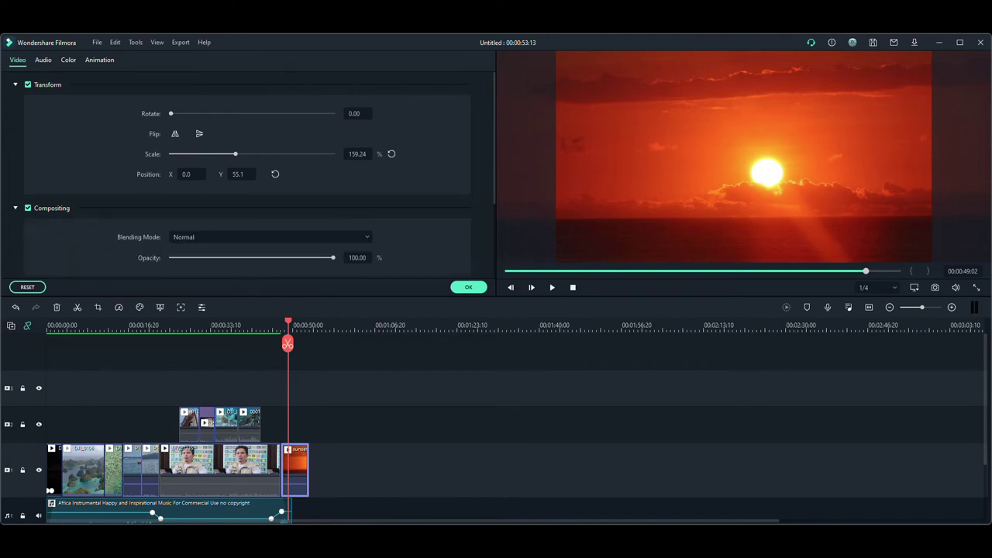
mouse_move(332, 257)
mouse_down()
mouse_move(230, 258)
mouse_move(333, 257)
mouse_up()
click(15, 208)
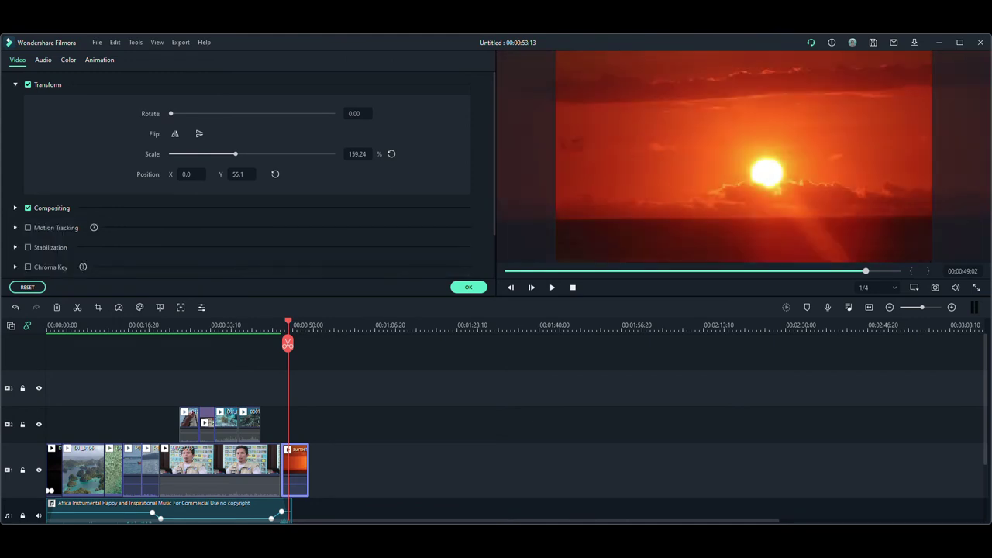
click(15, 85)
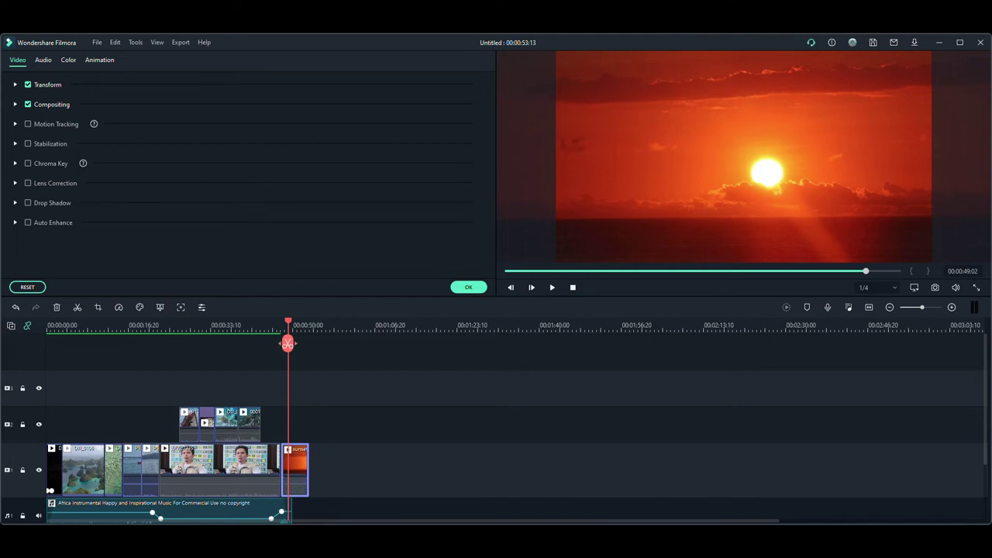
drag(287, 343, 281, 343)
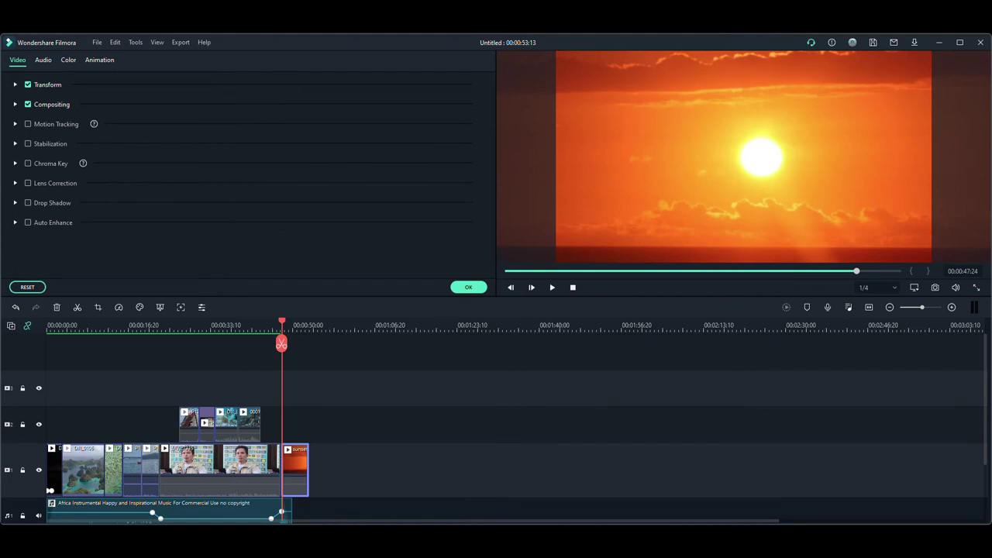
click(468, 286)
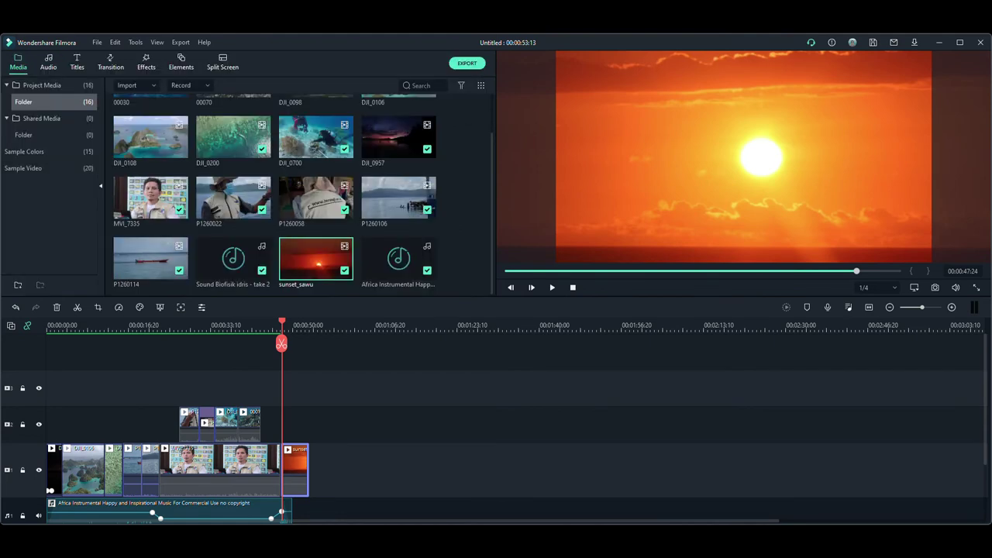
key(space)
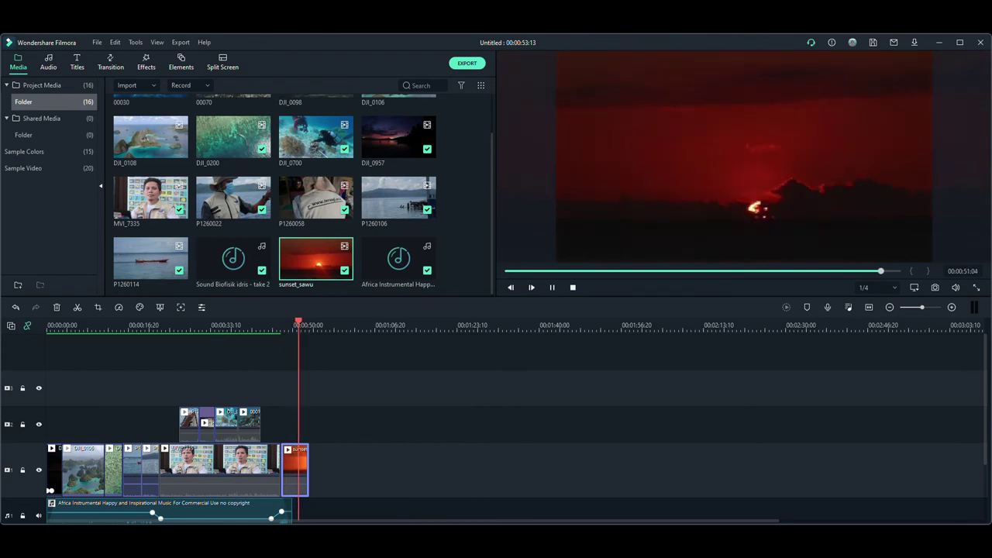
key(space)
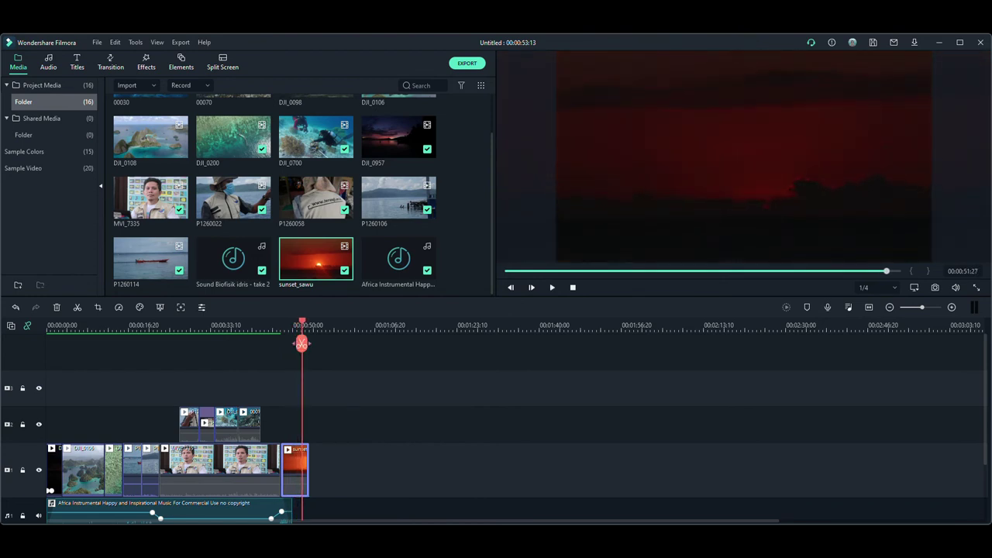
Apply the Fade Out preset animation to the sunset clip on the main video track and play back its ending.
drag(302, 343, 291, 343)
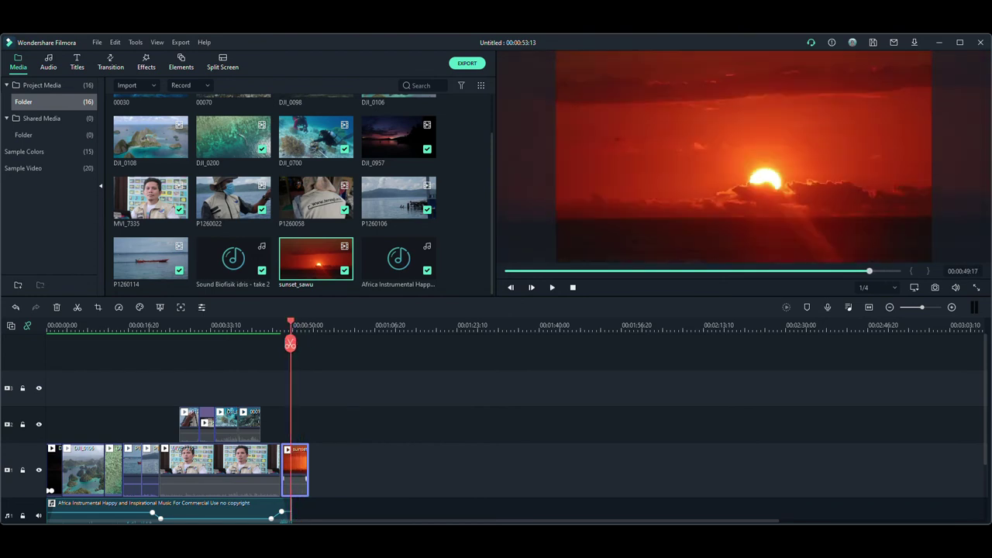
double_click(294, 465)
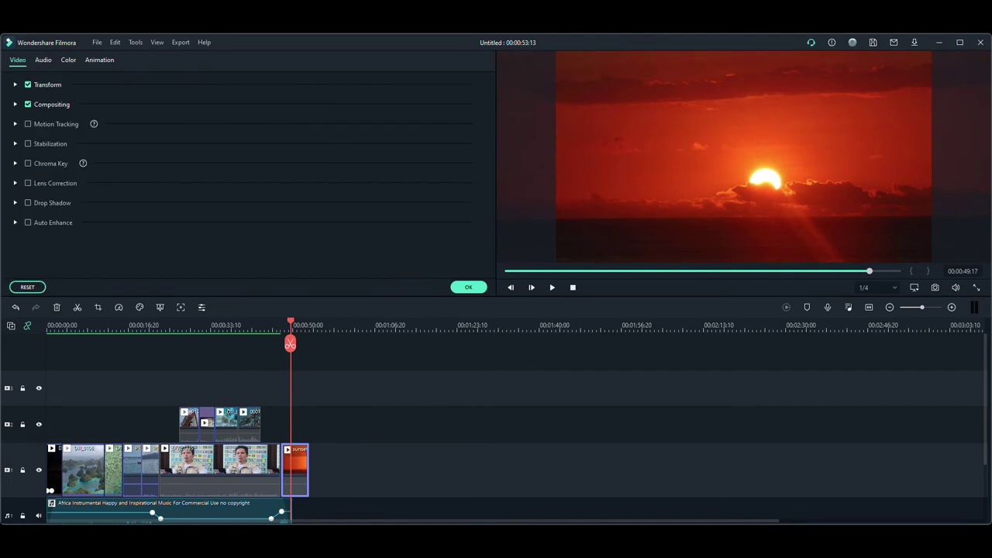
click(100, 60)
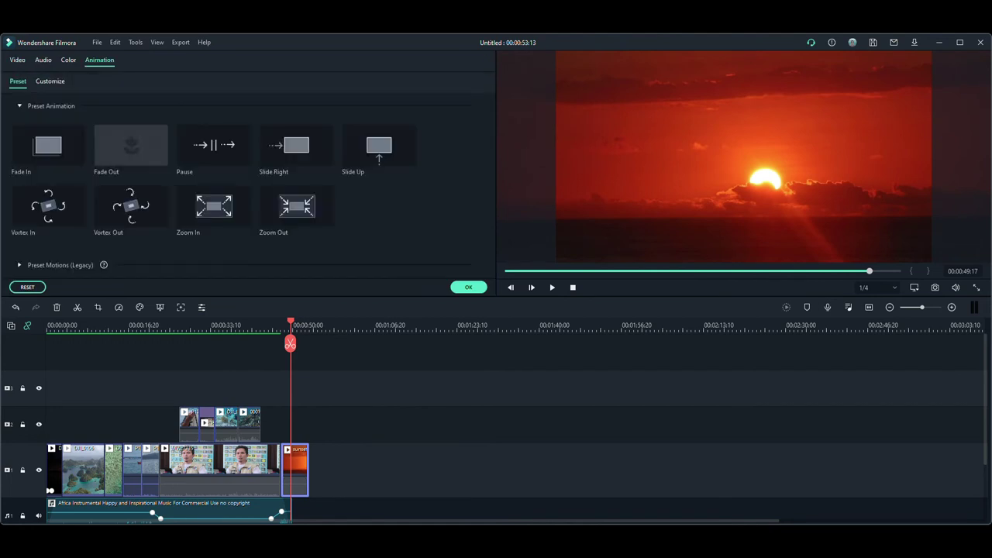
double_click(130, 145)
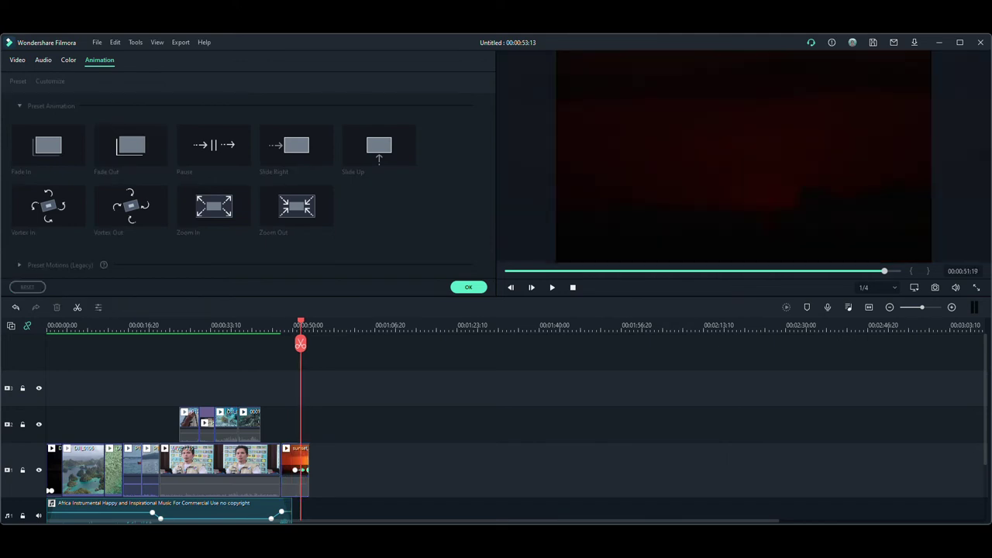
click(287, 325)
key(space)
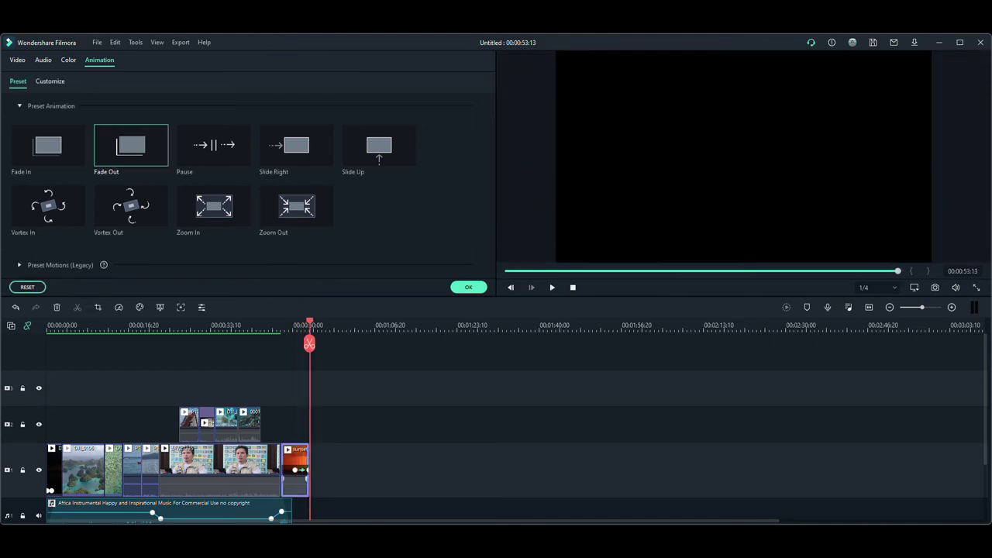
Shorten the end of the sunset clip to 00:00:52:08 and play back the fade-out.
drag(307, 469, 303, 469)
click(286, 326)
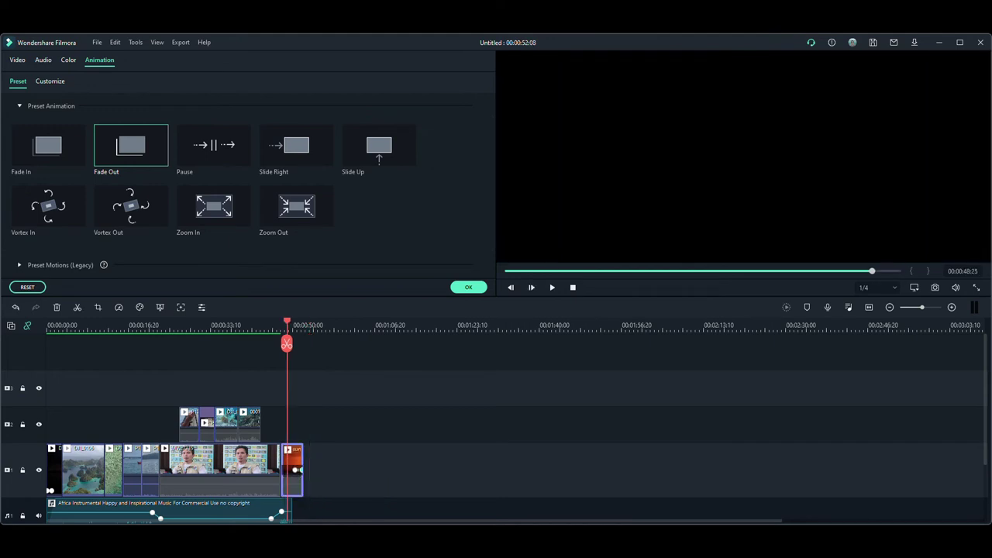
key(space)
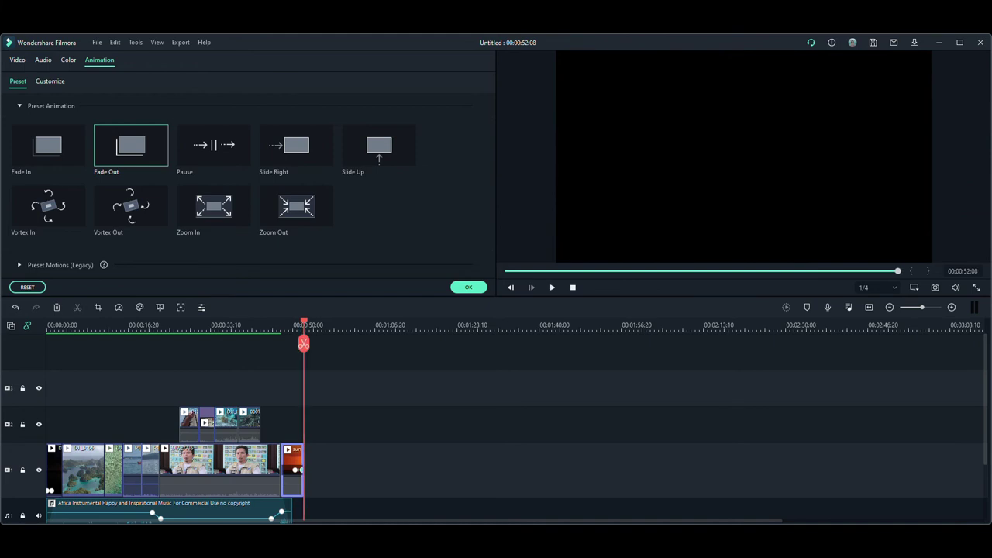
Extend the end of the background music to 00:00:53:08, just past the sunset clip, and play back the closing section.
scroll(495, 428, down, 1)
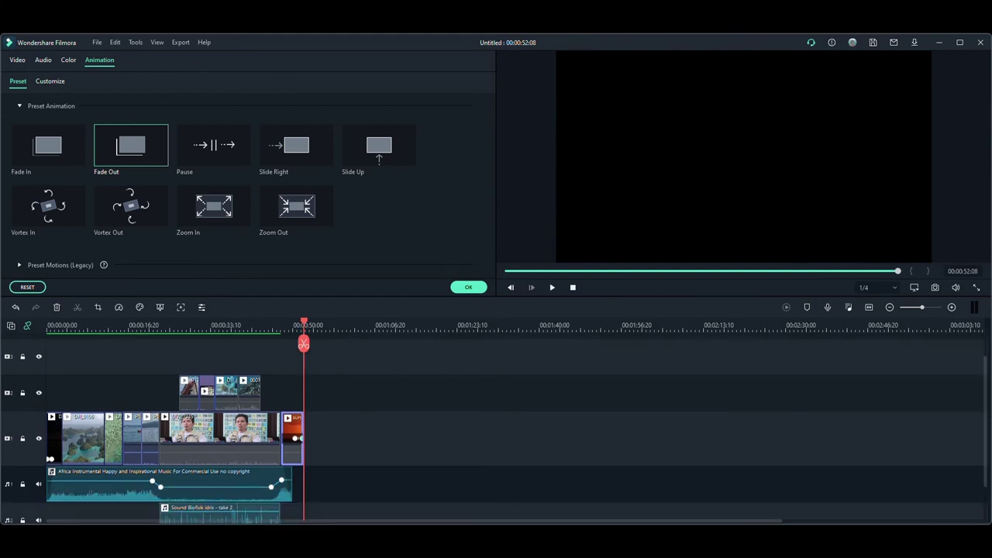
double_click(216, 484)
drag(292, 487, 307, 489)
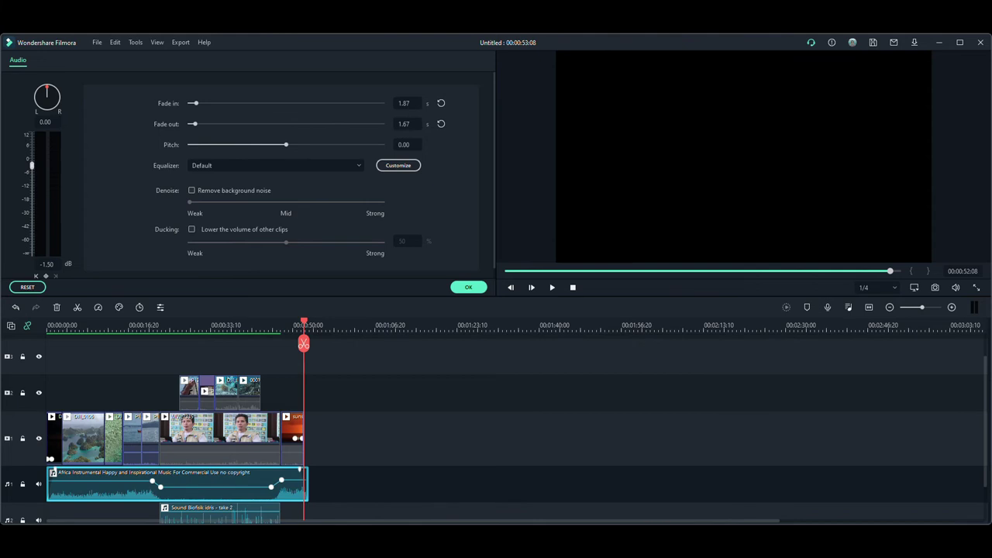
click(284, 325)
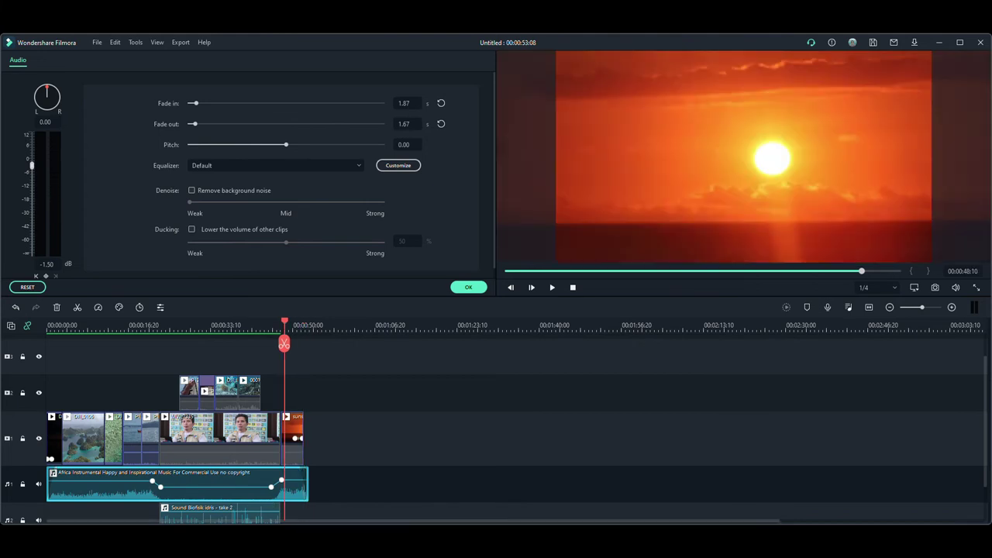
click(468, 287)
key(space)
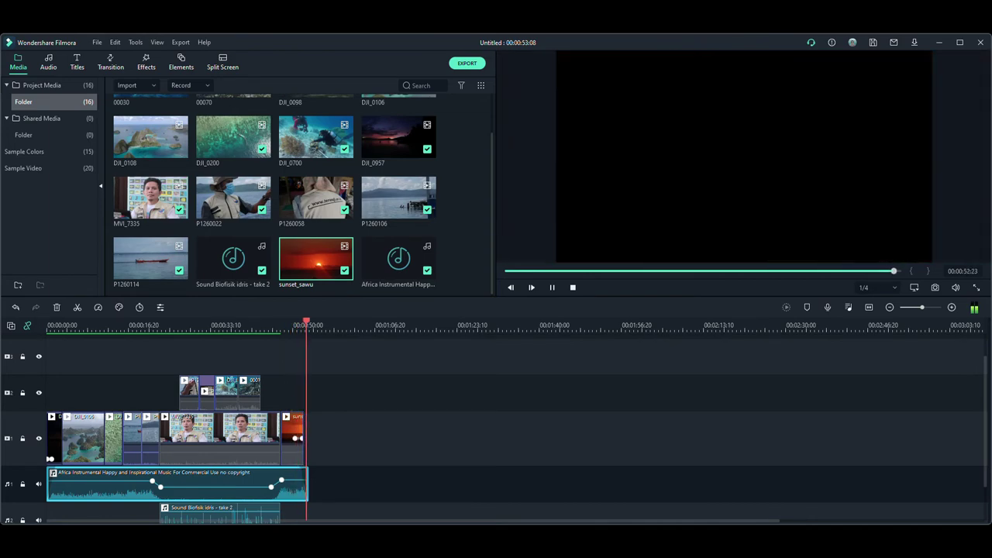
Scrub through the sequence and examine the cuts between the opening nature clips for places needing transitions.
click(112, 343)
drag(112, 325, 277, 343)
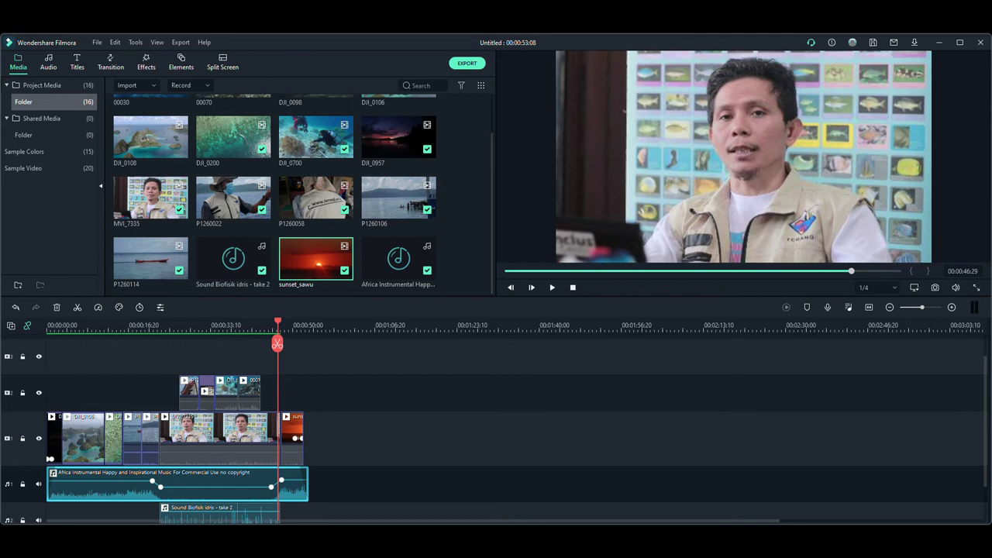
drag(277, 343, 51, 344)
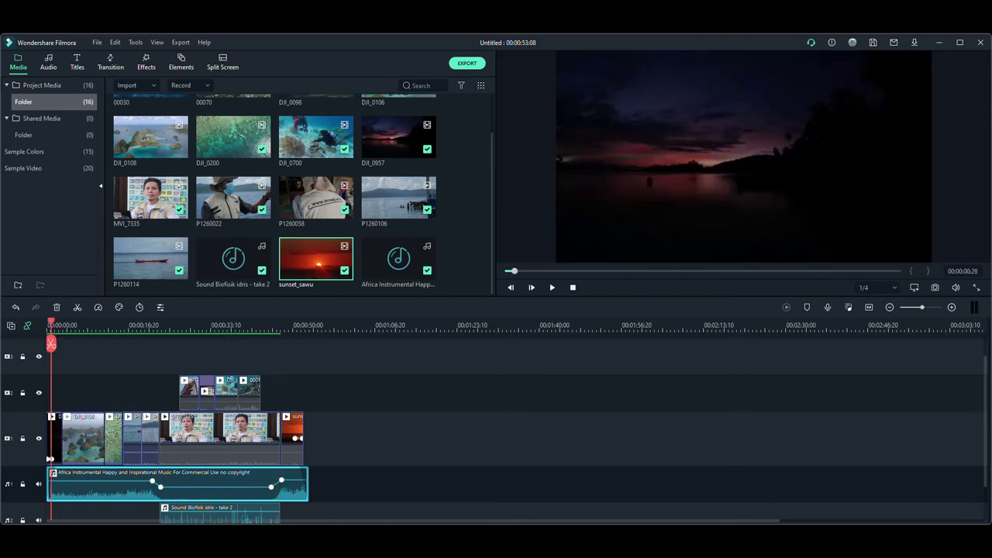
click(51, 457)
drag(51, 343, 65, 344)
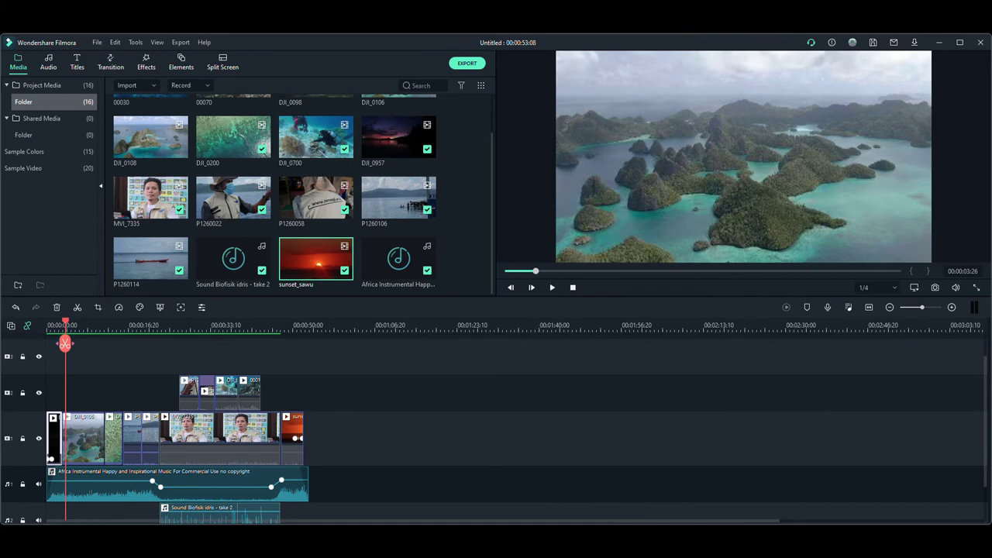
drag(65, 343, 117, 343)
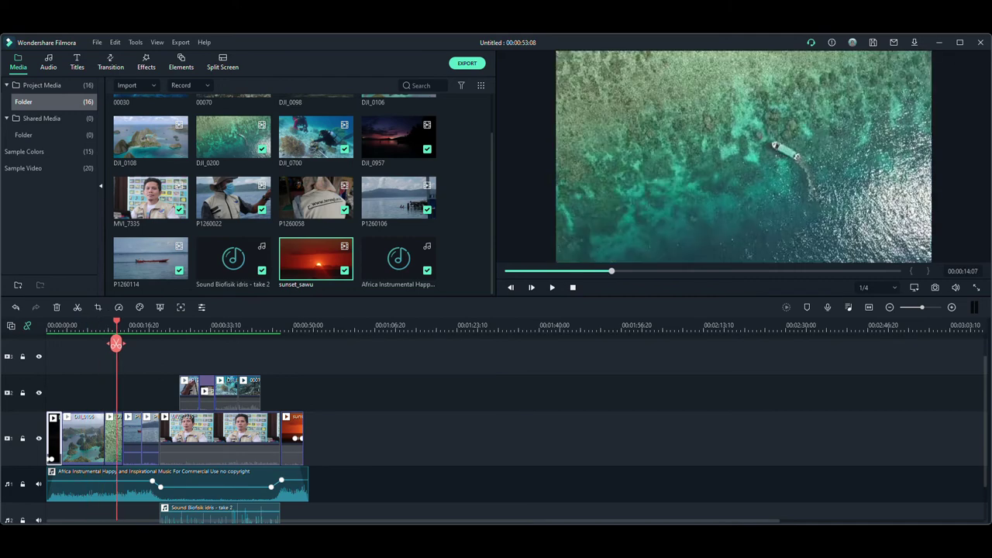
drag(116, 343, 58, 343)
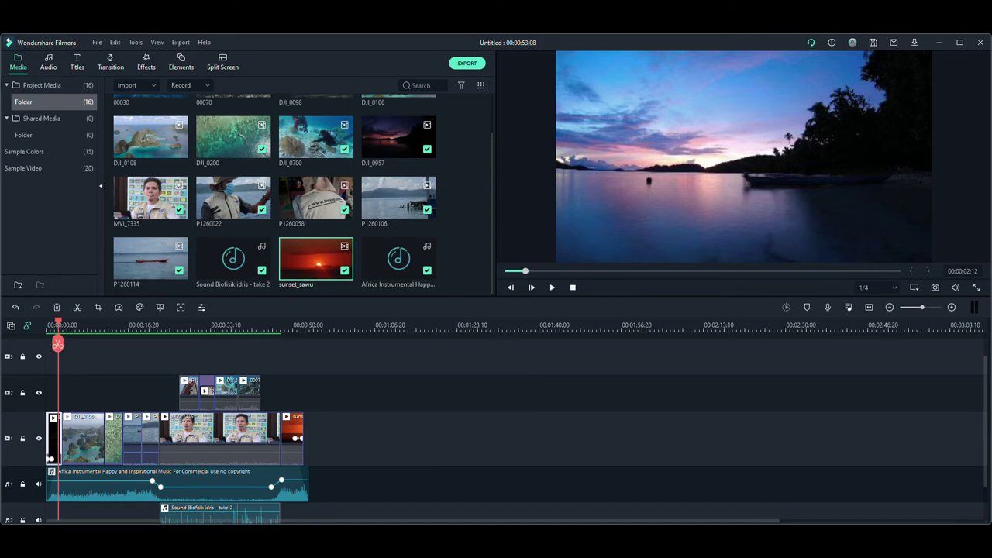
Add the basic Flash transition at the cut between the opening dusk clip and DJI_0106, and play across it.
click(110, 62)
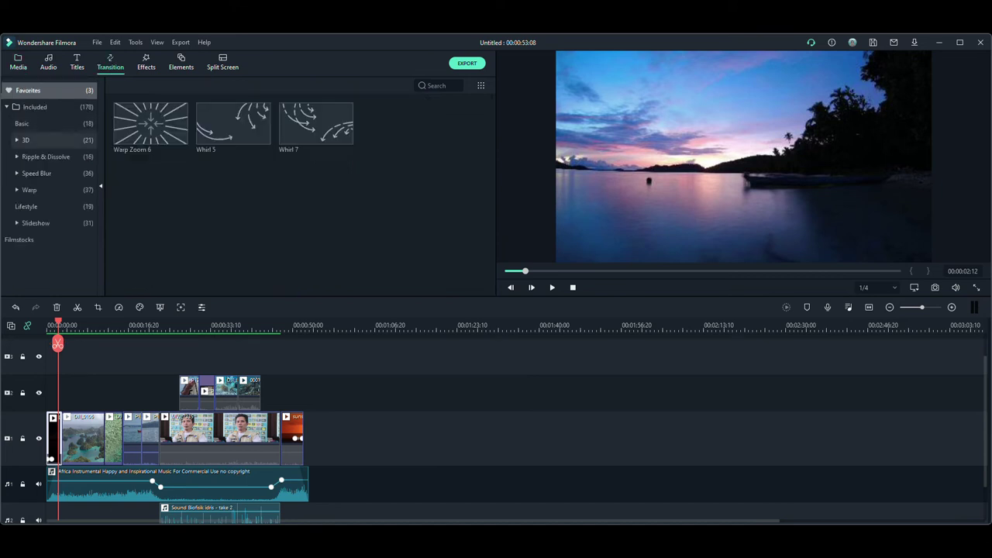
click(48, 123)
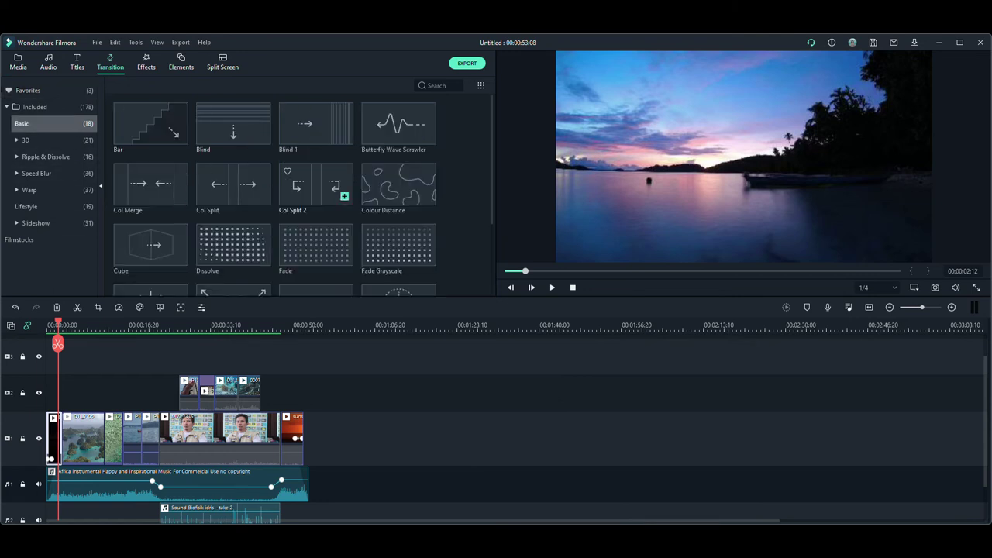
scroll(302, 193, down, 3)
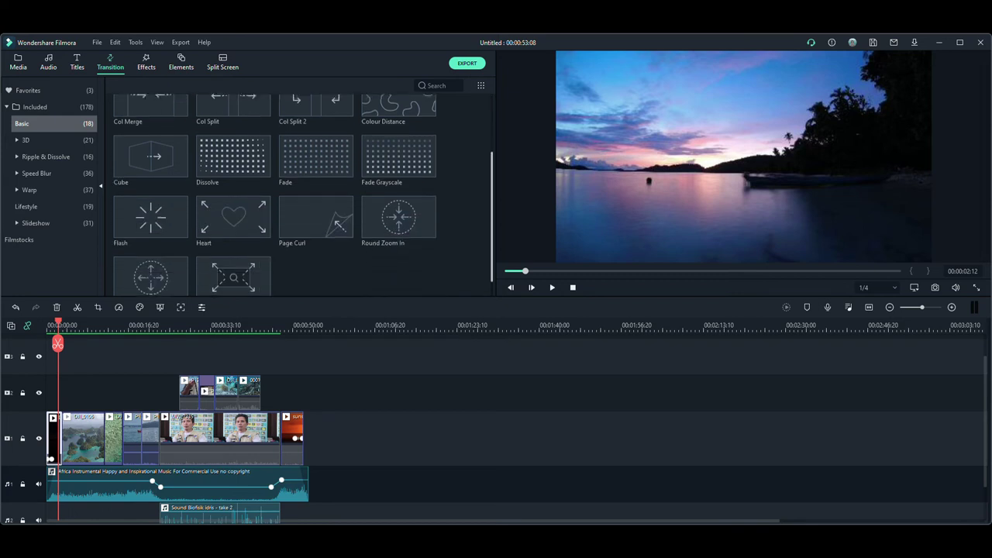
scroll(302, 194, down, 1)
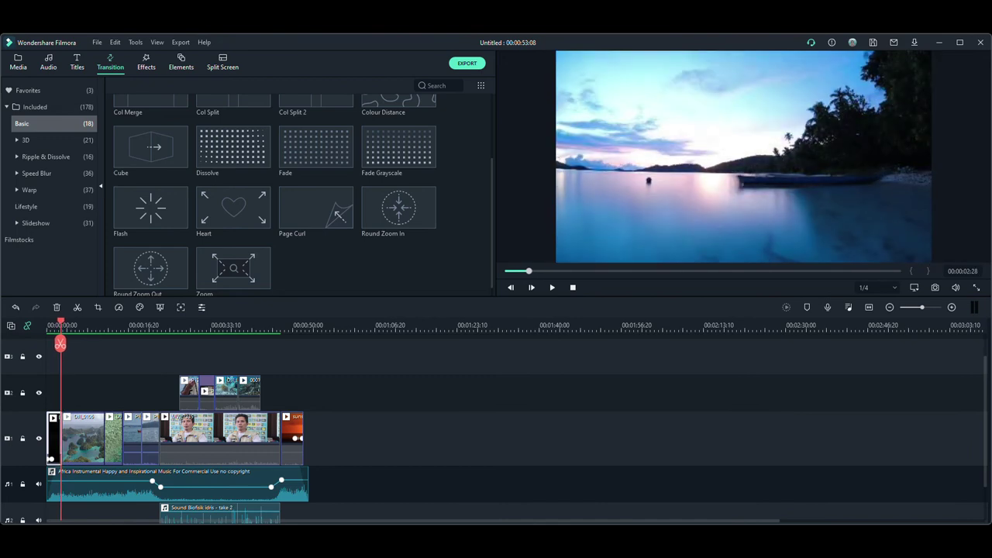
drag(63, 326, 59, 325)
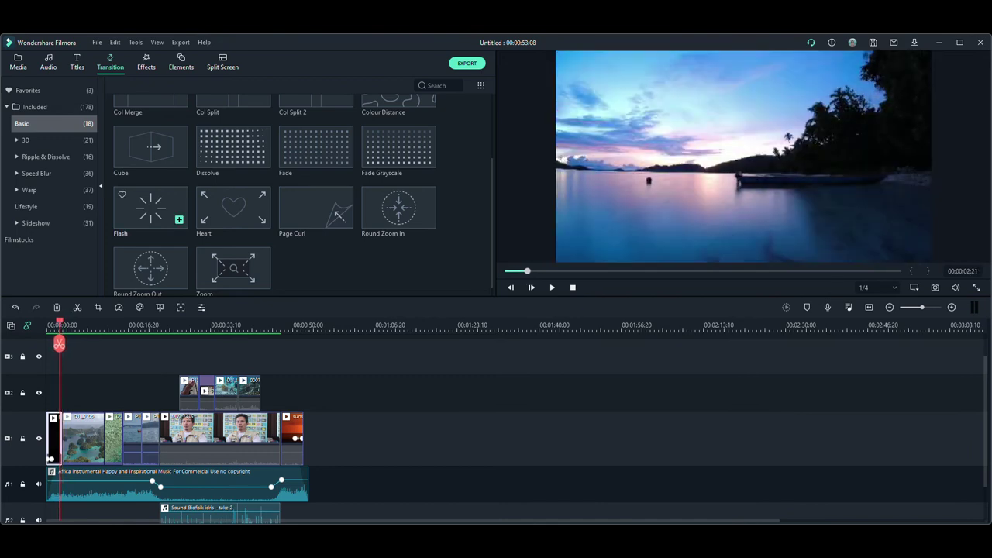
click(179, 219)
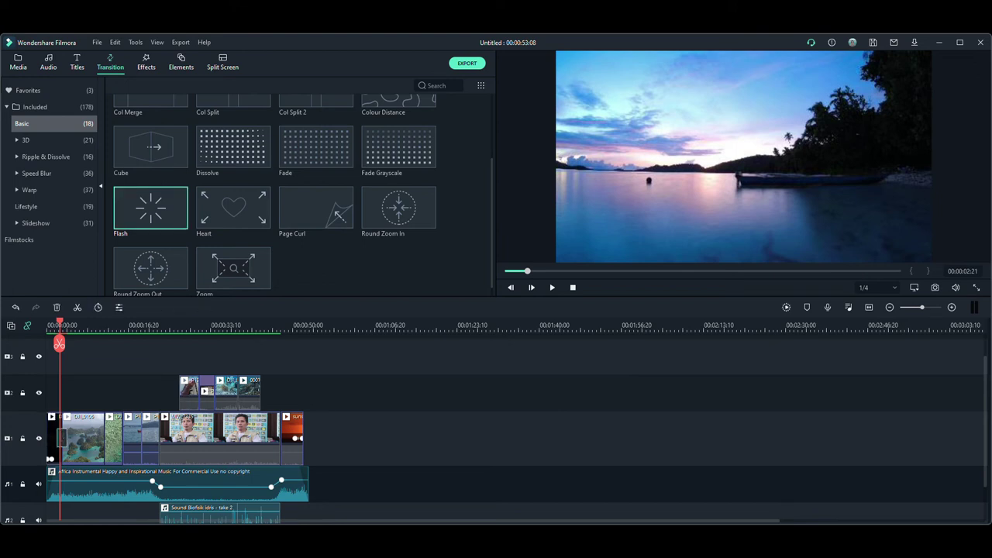
drag(60, 343, 54, 343)
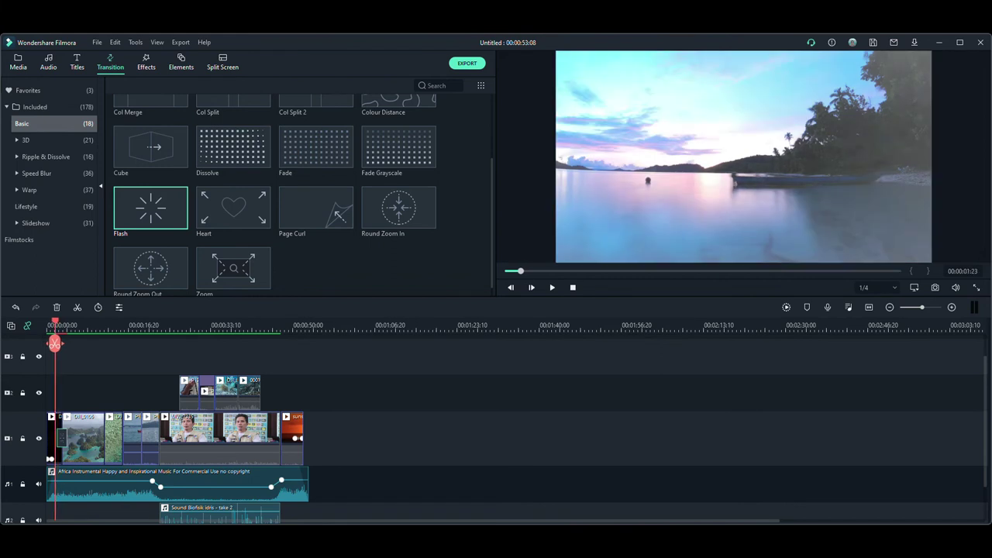
key(space)
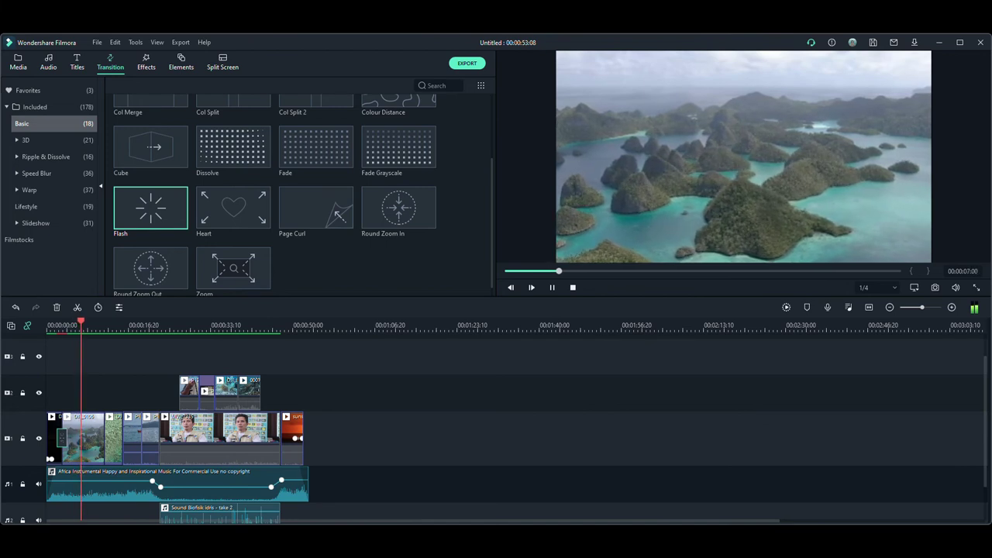
key(space)
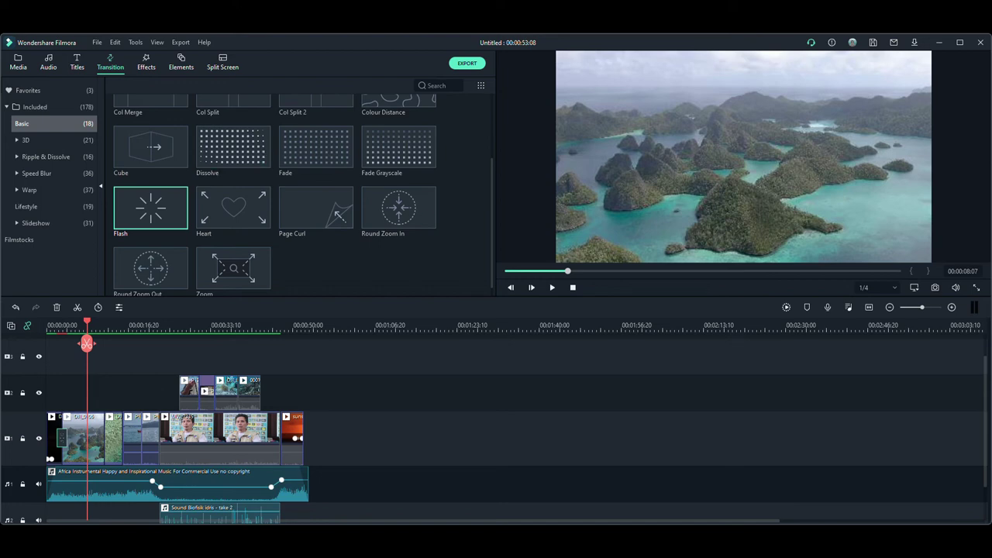
click(146, 62)
scroll(275, 193, up, 3)
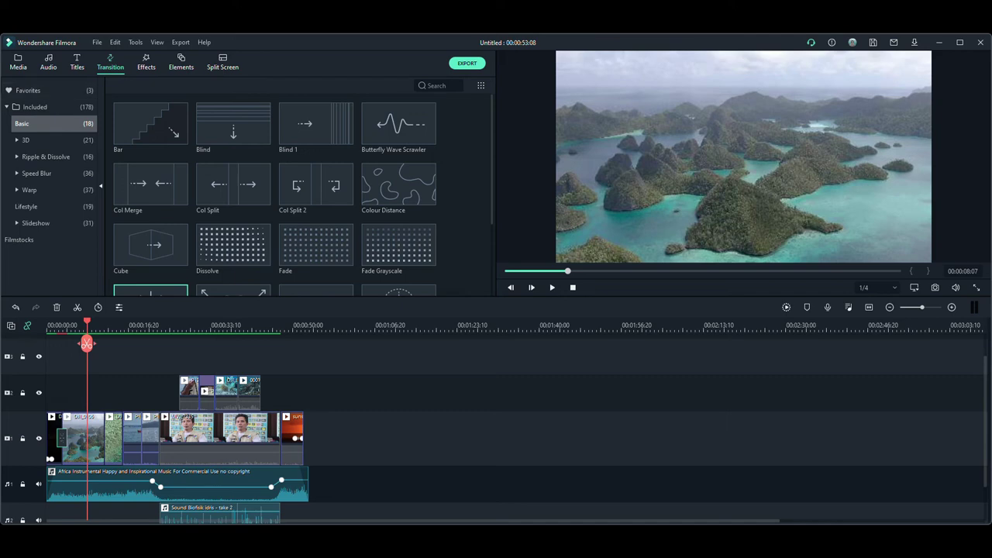
click(77, 62)
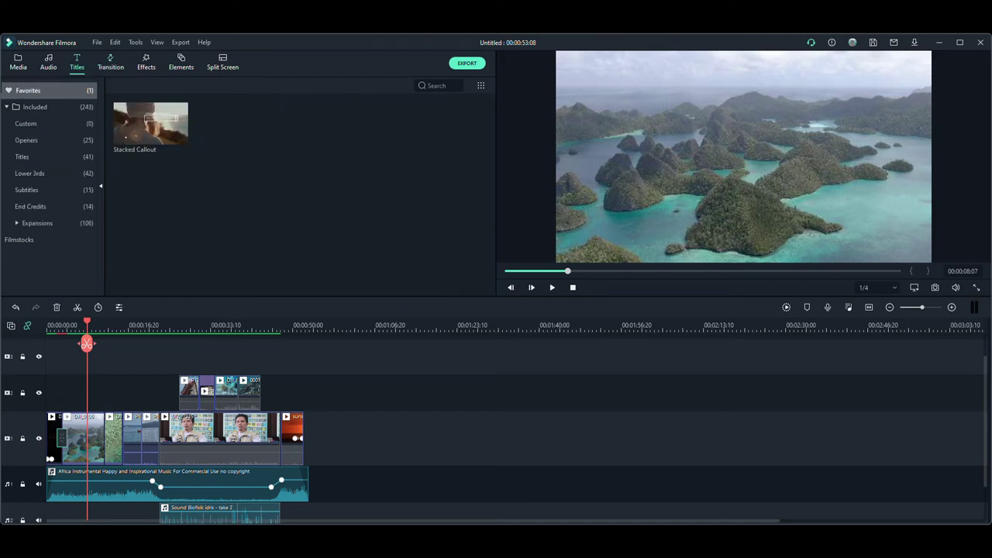
click(110, 62)
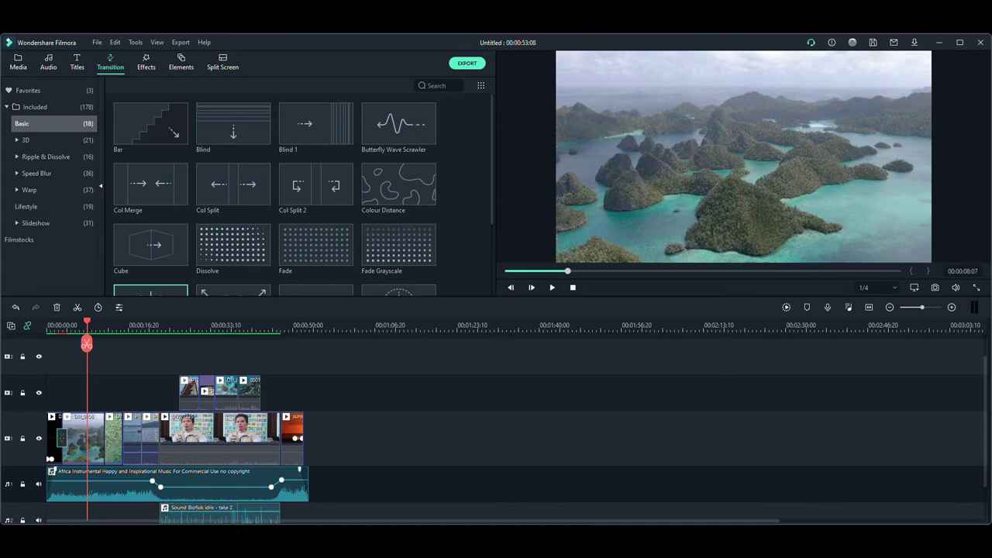
Open the colour settings of the DJI_0106 clip and examine the Color Enhancement, White Balance and Tone controls.
click(83, 438)
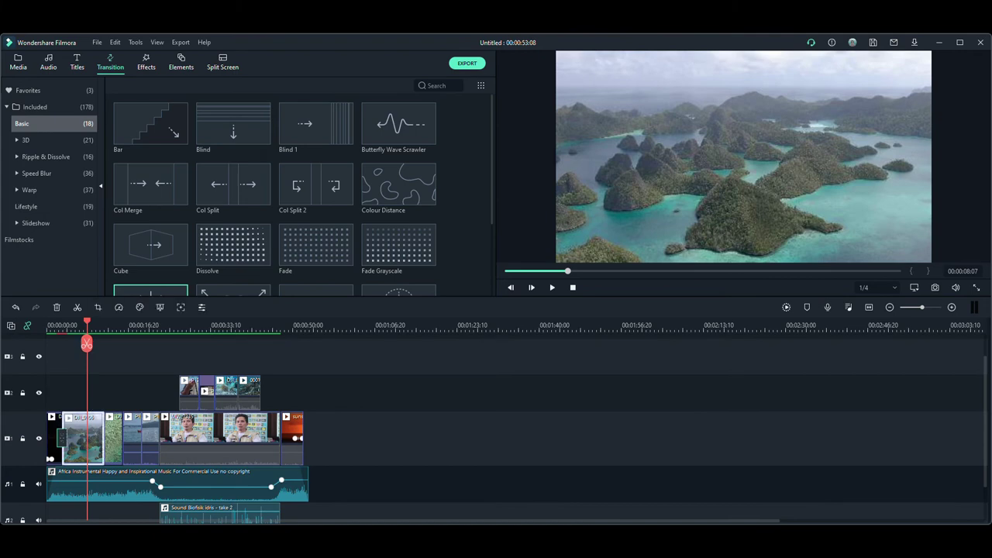
double_click(83, 438)
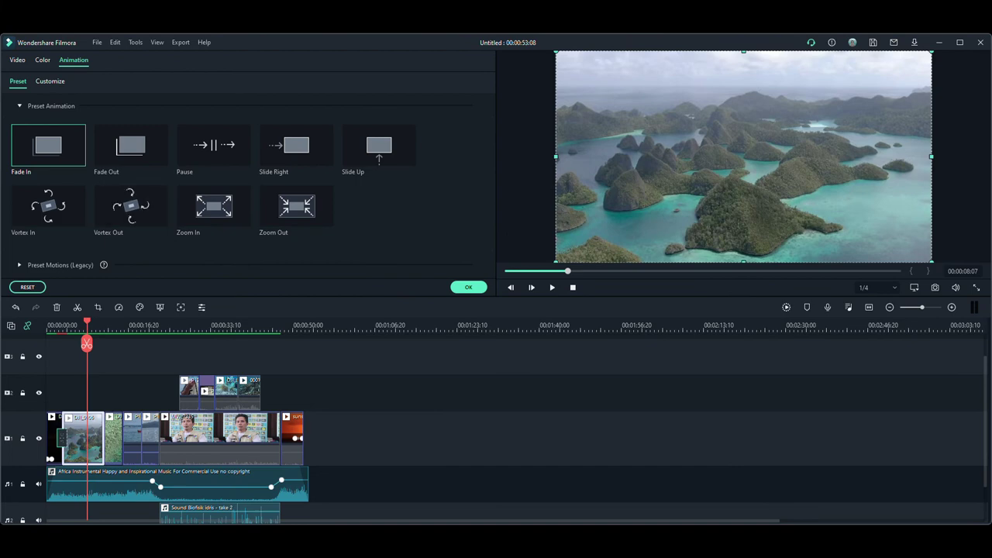
click(42, 59)
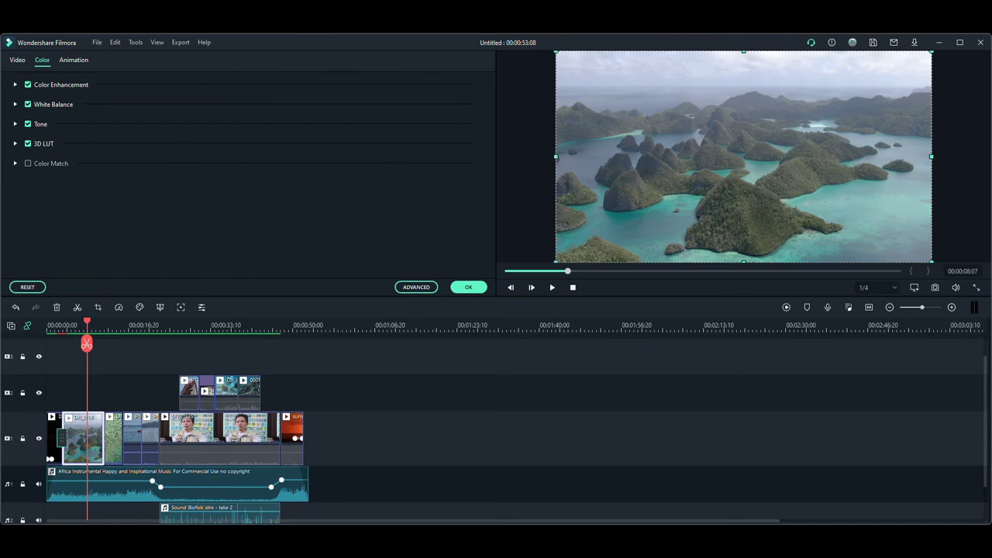
click(15, 85)
click(15, 84)
click(15, 103)
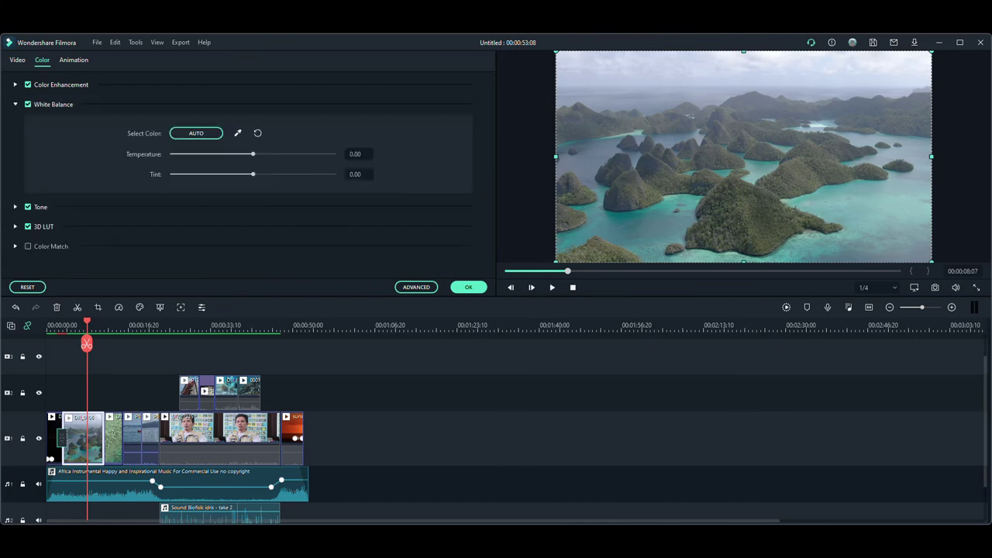
click(15, 104)
click(15, 124)
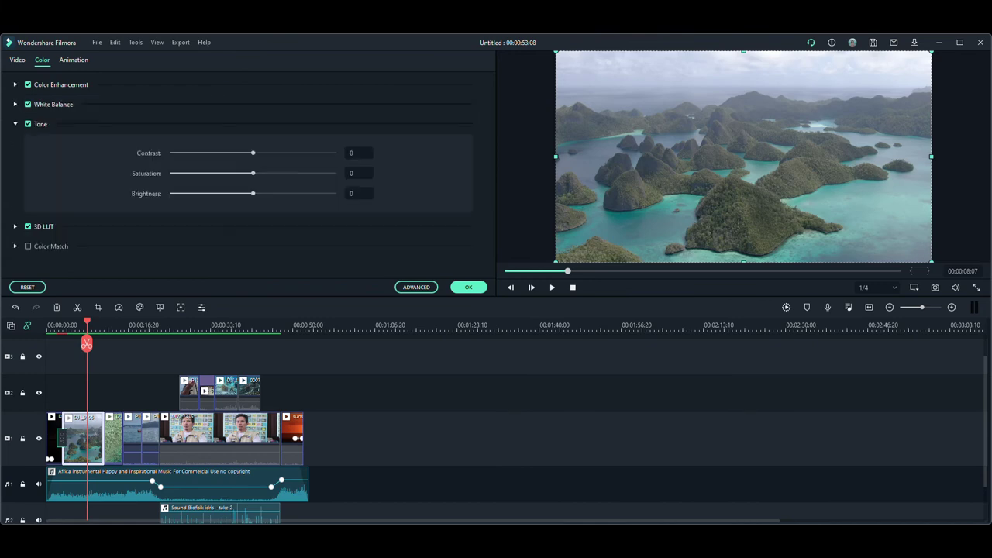
drag(253, 152, 253, 173)
click(265, 124)
Try the 007 Series, Batman and Dark Film 3D LUTs on DJI_0106, and switch 3D LUT off.
click(43, 143)
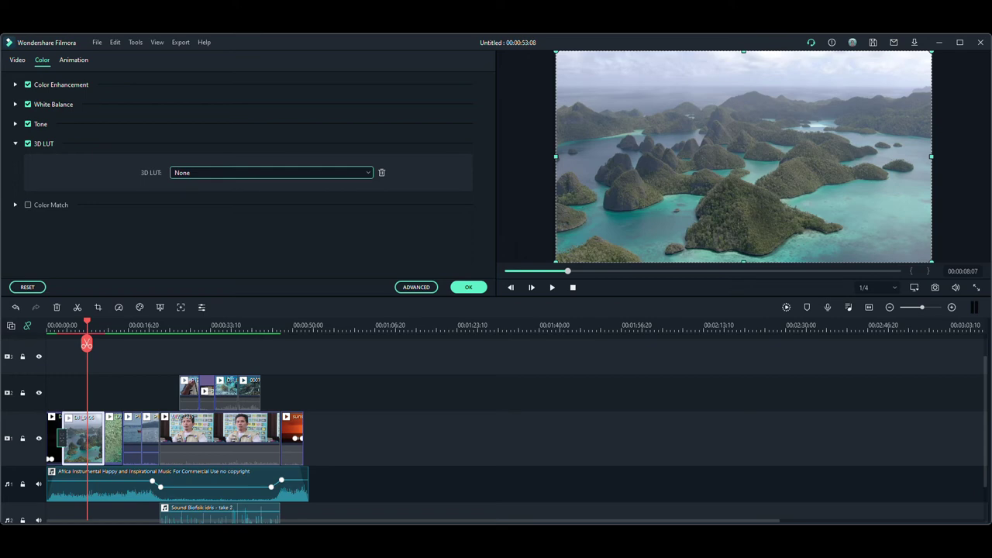
click(270, 205)
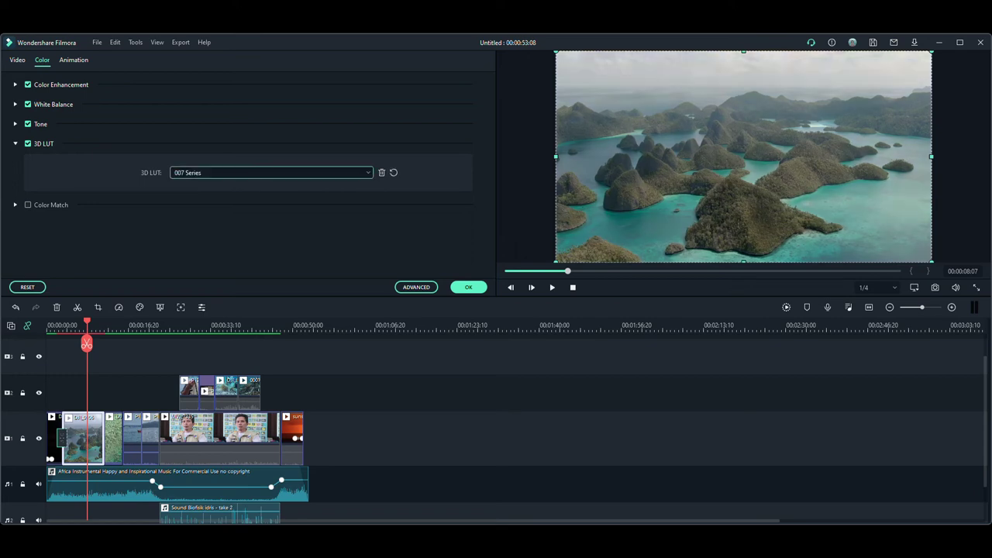
key(Down)
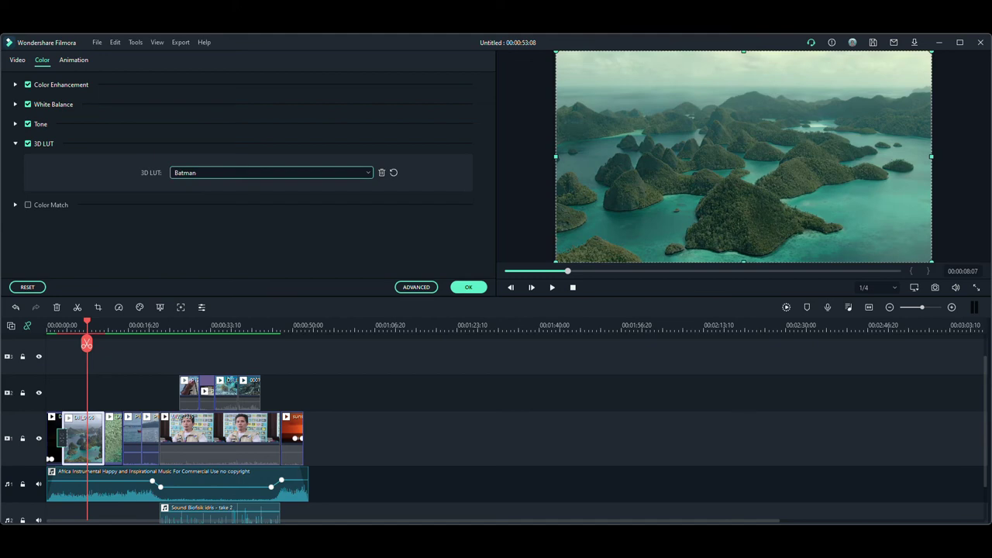
key(Down)
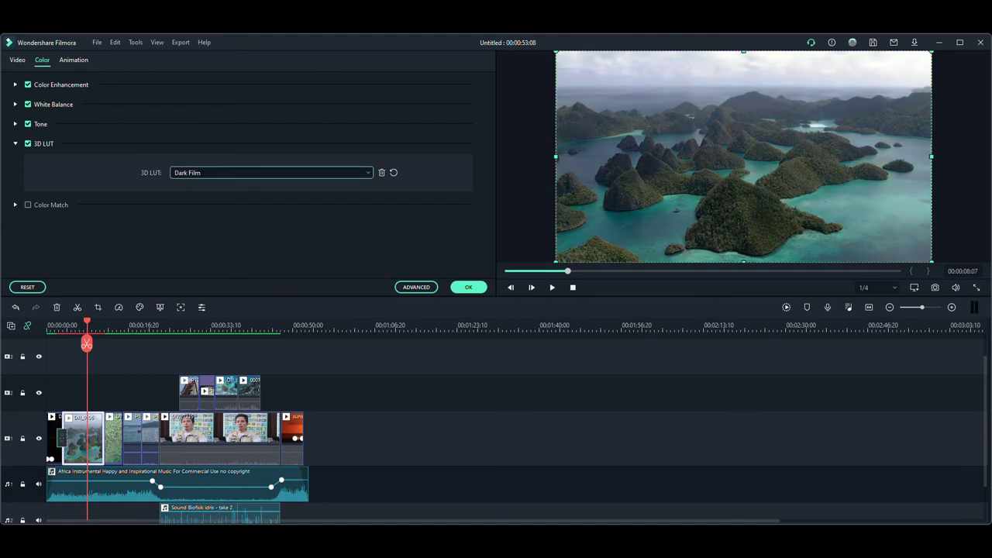
key(Up)
key(Up)
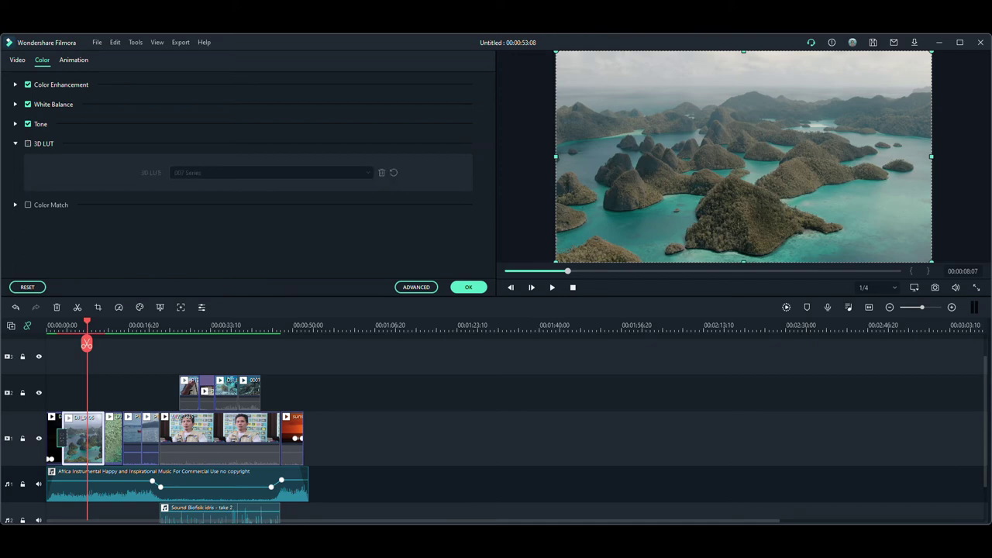
click(28, 144)
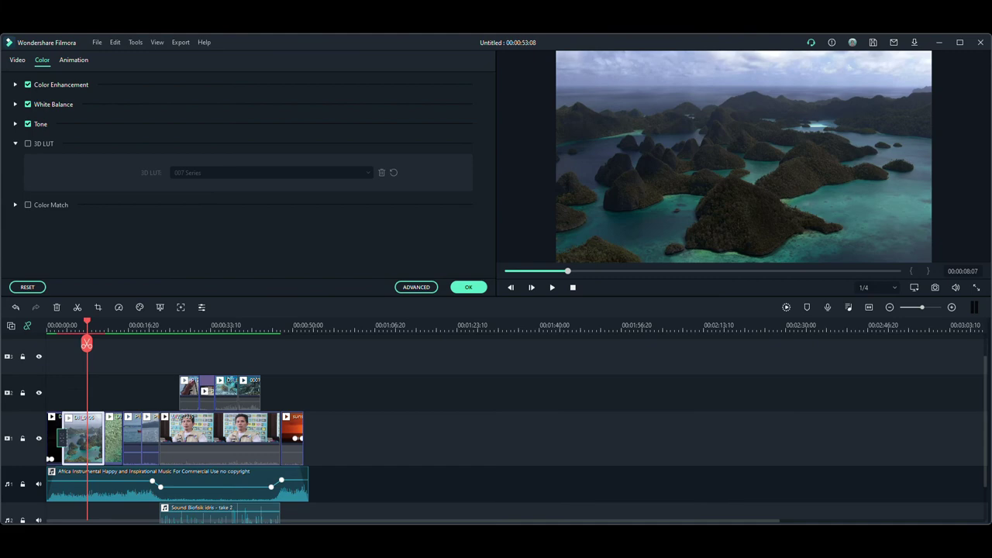
Scrub through the DJI_0106 clip and examine its darkened colour grade at several points.
key(shift+Left)
key(shift+Left)
key(shift+Left)
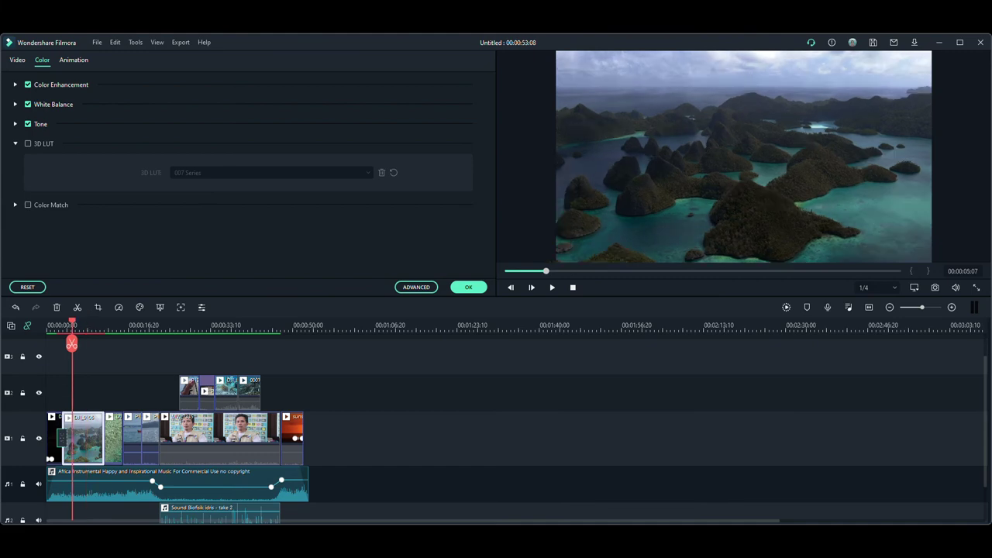
click(109, 325)
click(97, 325)
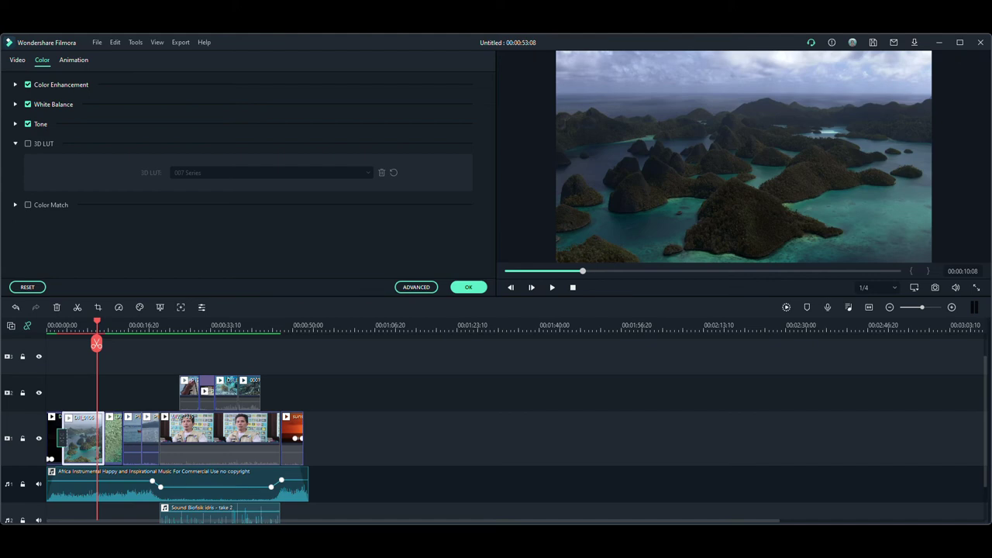
click(109, 325)
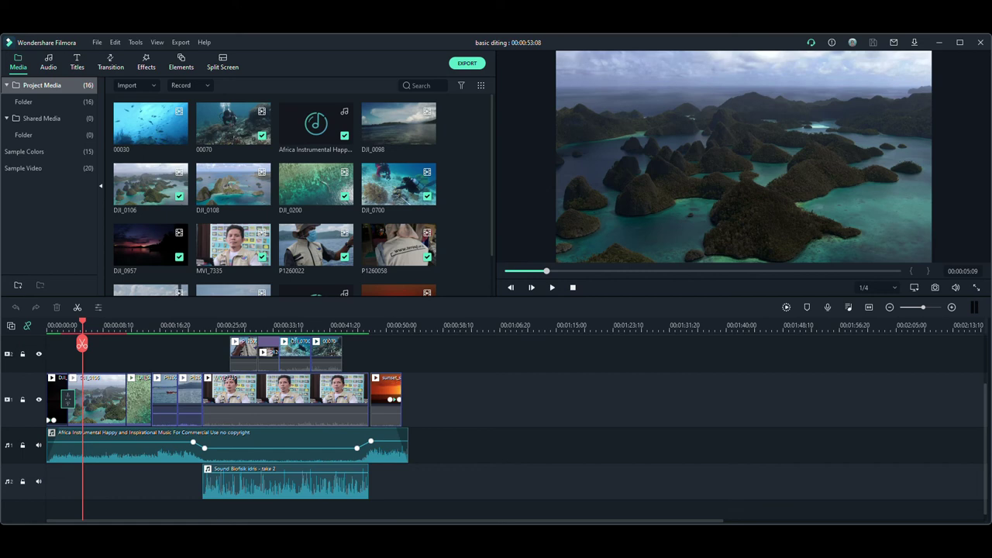
Add the Title 2 preset above DJI_0106 on the second video track at 00:00:05:09, and scrub to its fully displayed text.
click(77, 62)
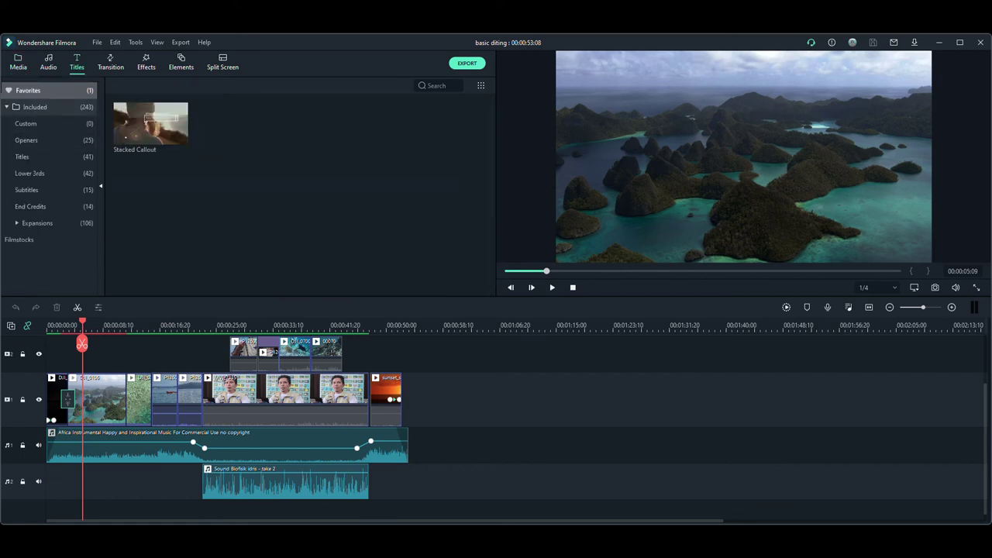
click(53, 156)
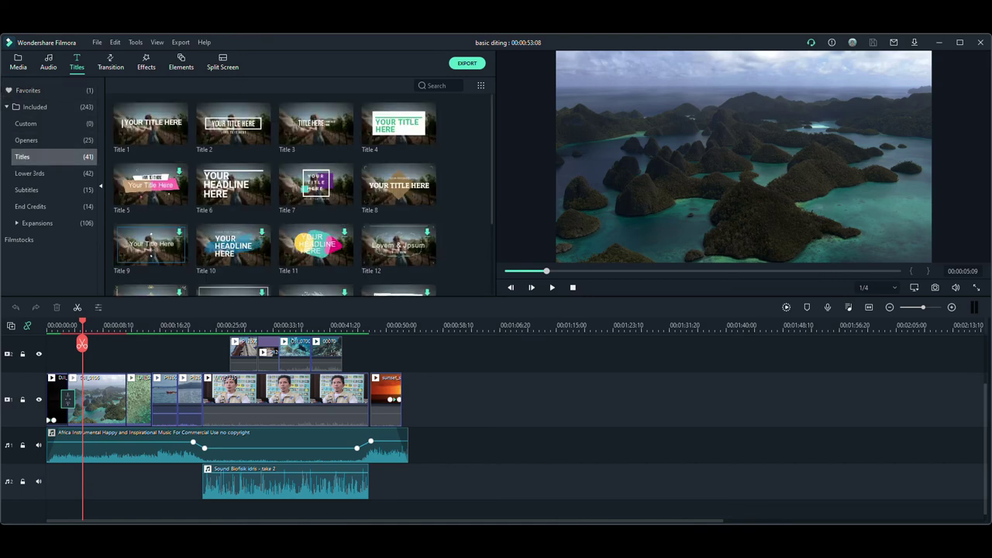
click(232, 123)
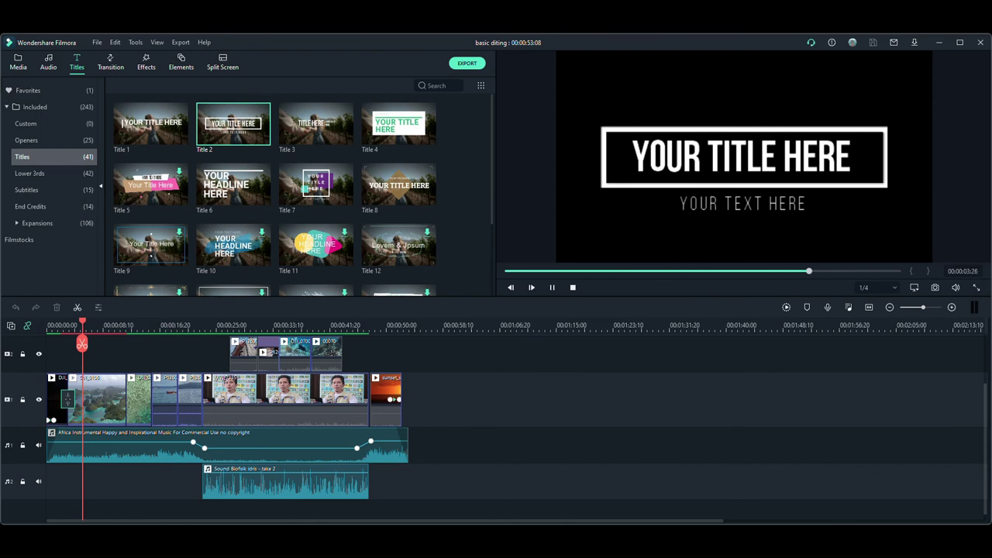
drag(233, 124, 92, 342)
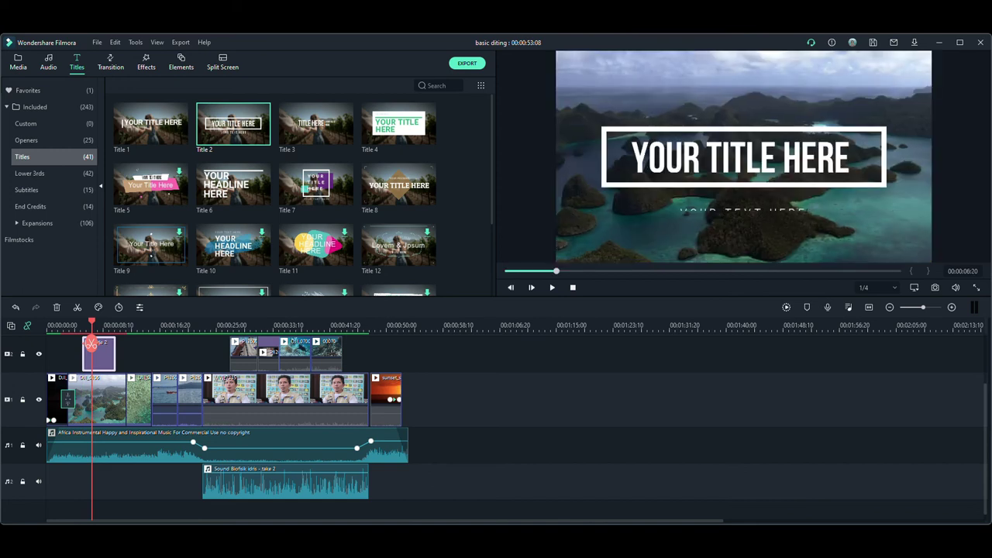
drag(92, 342, 97, 342)
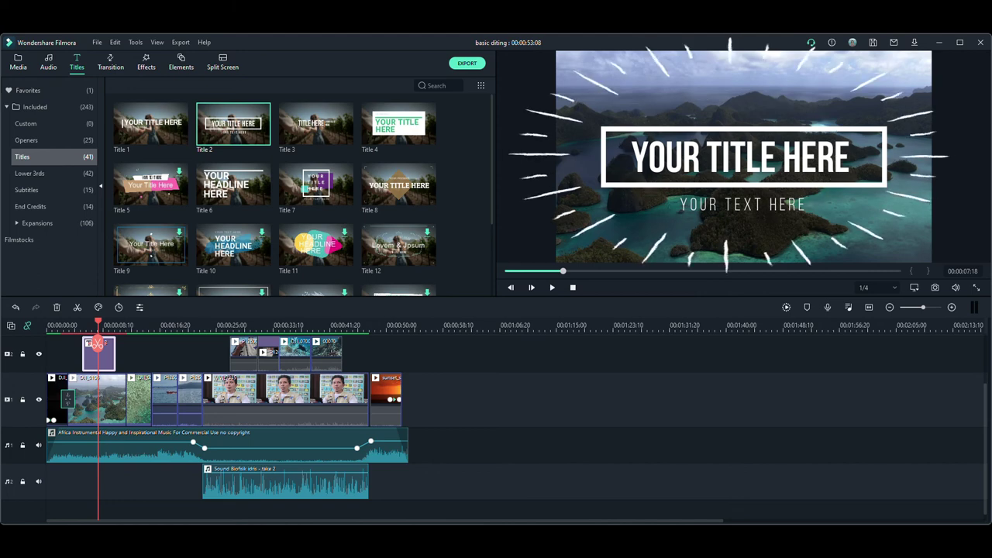
Replace the main line of the title over DJI_0106 with "RAJA AMPAT".
double_click(743, 157)
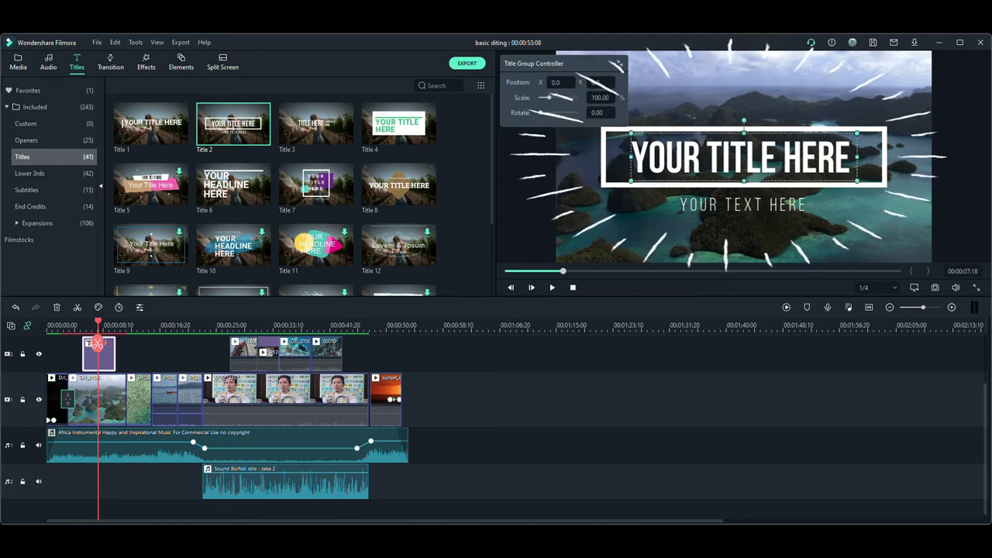
double_click(722, 158)
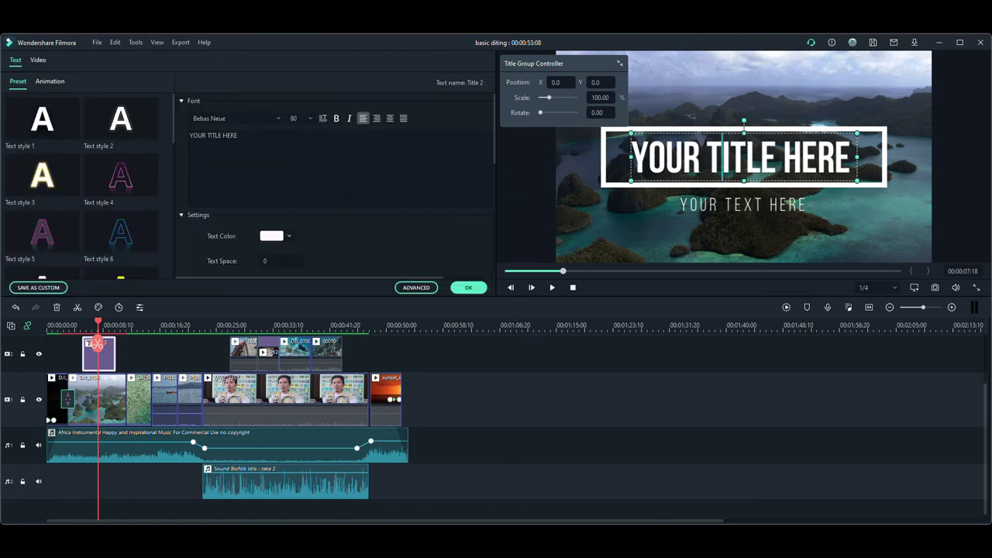
click(239, 136)
key(ctrl+a)
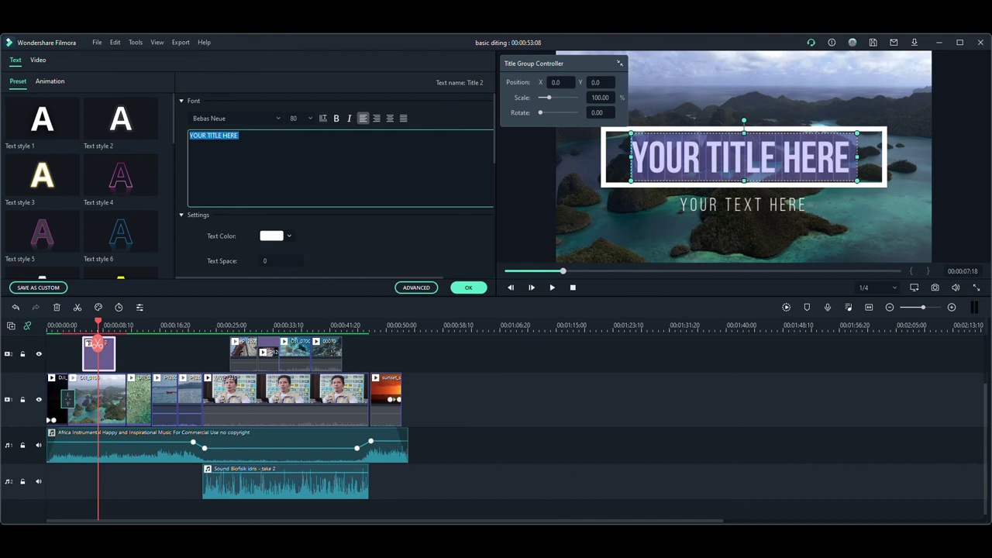
text(RAJA AMPAT)
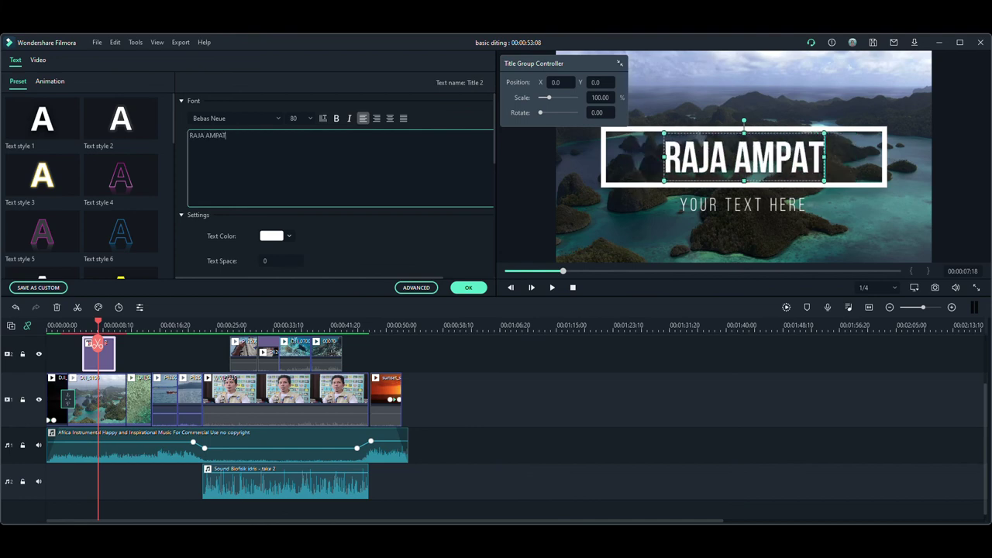
Replace the title's smaller second line with "THE LAST PARADISE" and apply the text changes.
click(742, 204)
drag(242, 136, 189, 135)
text(THE)
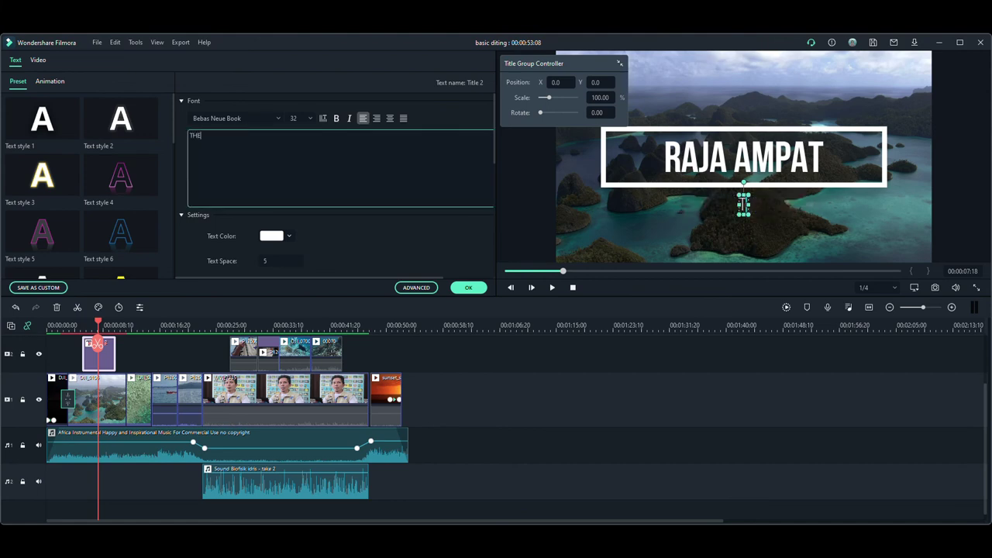
text( LAST PARADISE)
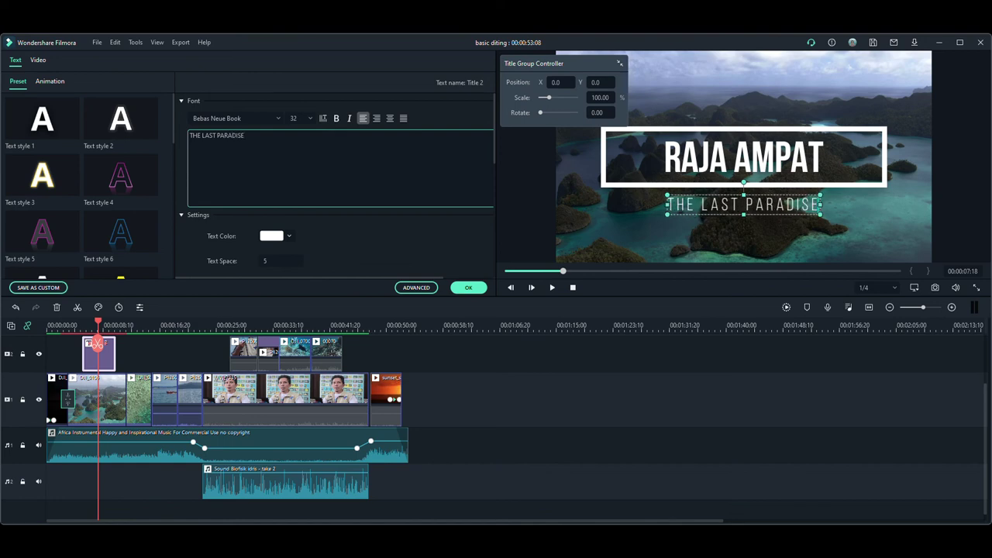
click(468, 287)
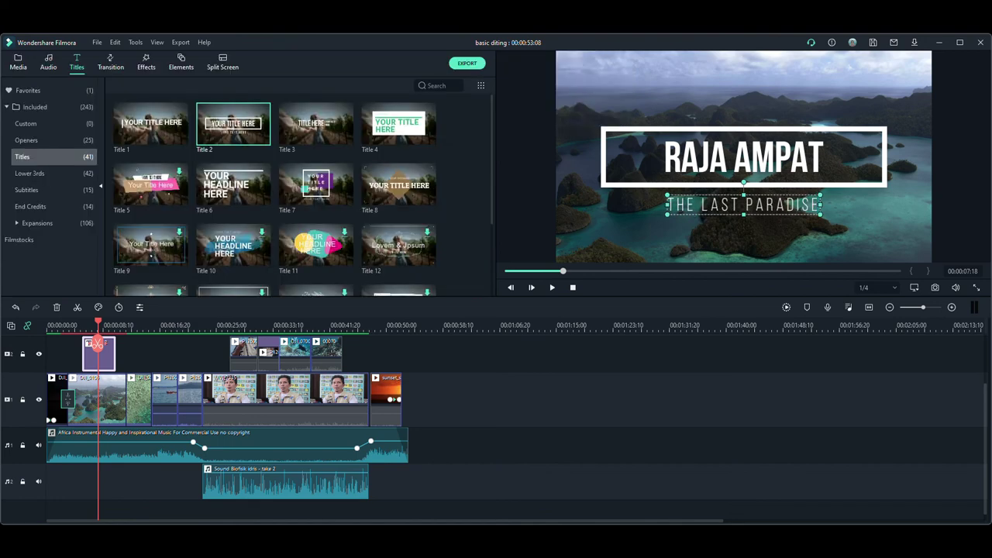
Play back the title animation over DJI_0106 from just before it appears.
click(80, 325)
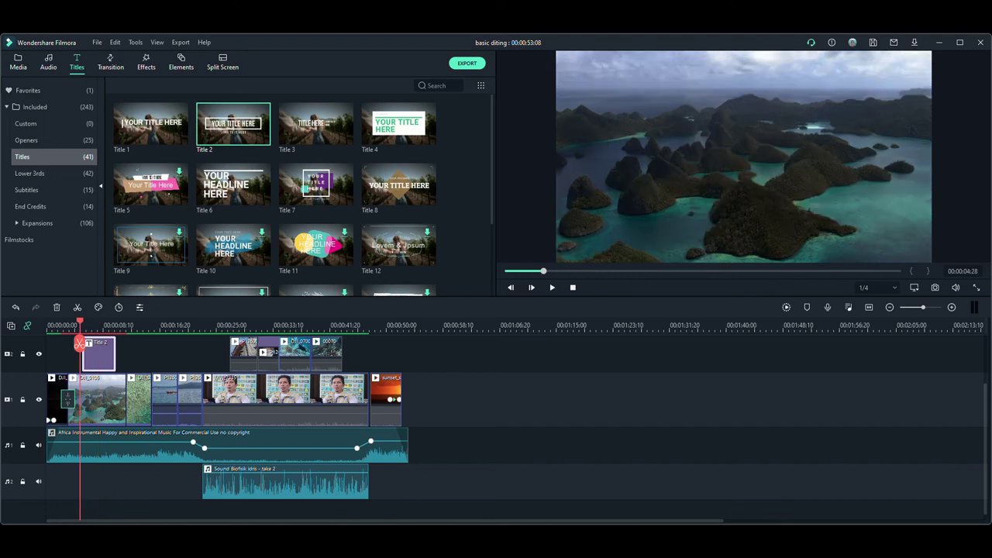
key(space)
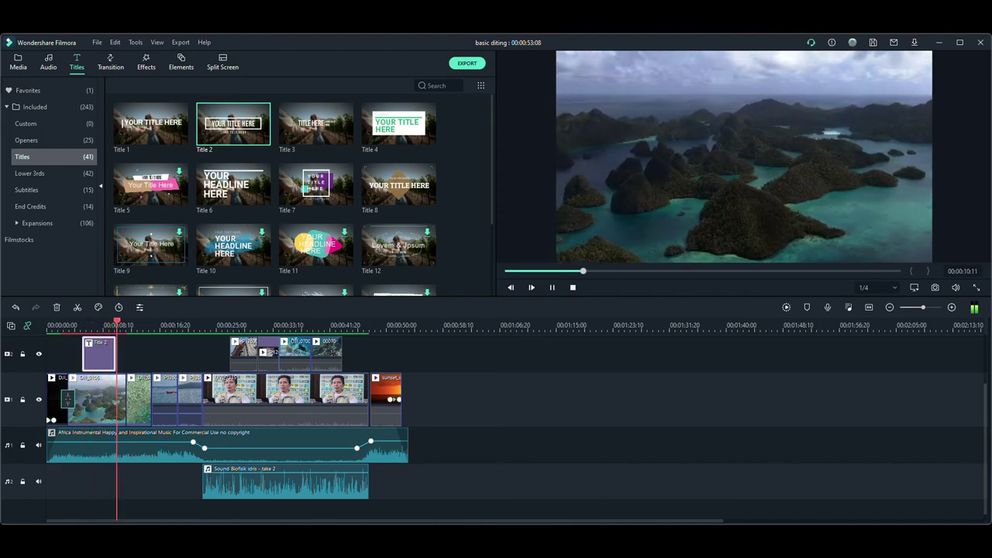
key(space)
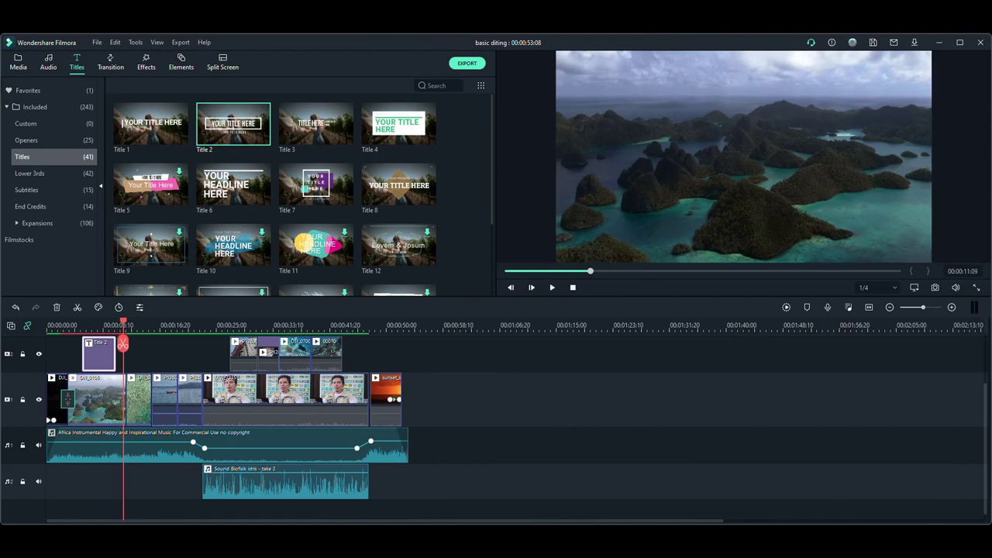
Add Lower Third 4 on the third video track, running from the interview clip's start to the first overlay clip.
click(209, 325)
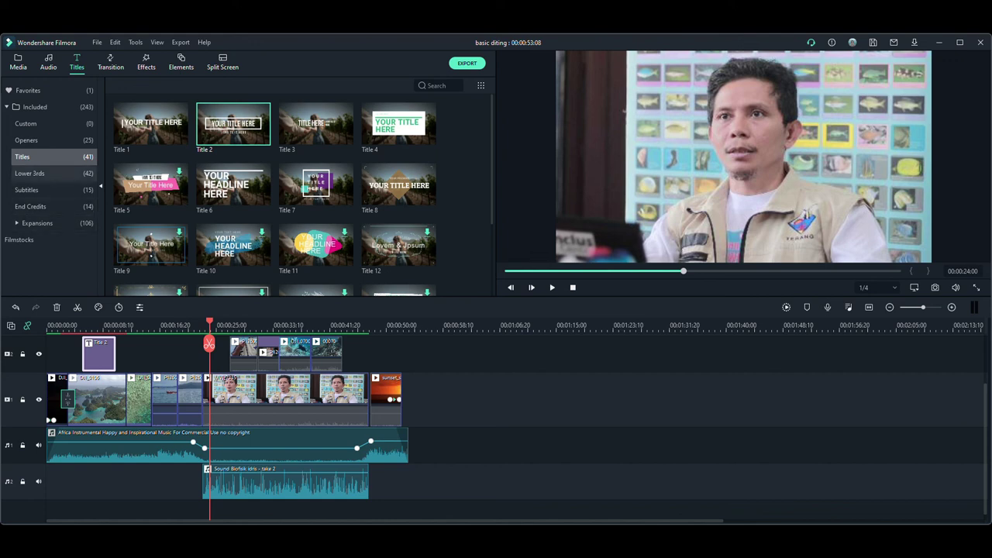
click(30, 173)
click(398, 124)
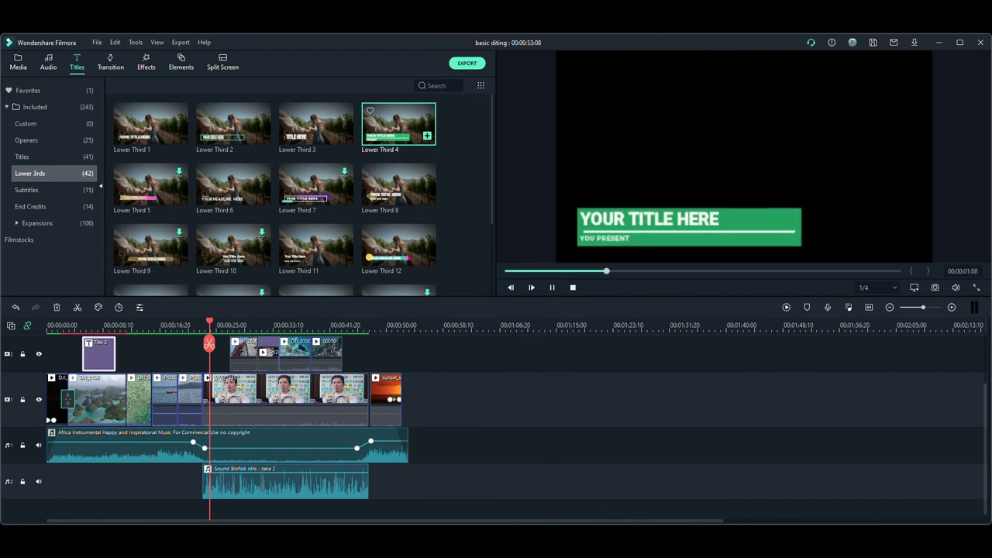
click(427, 136)
drag(219, 354, 229, 388)
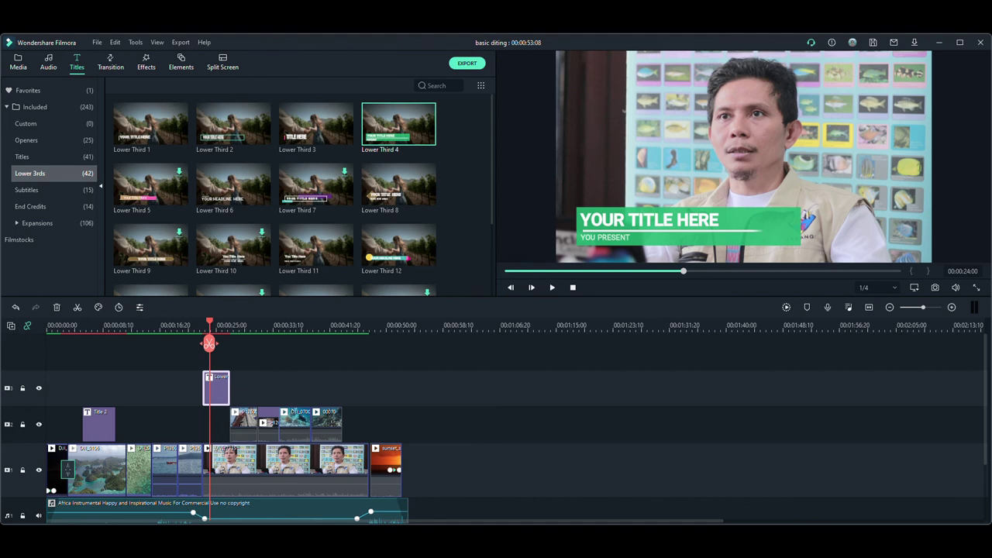
Replace the lower third's headline with the interviewee's name.
double_click(216, 387)
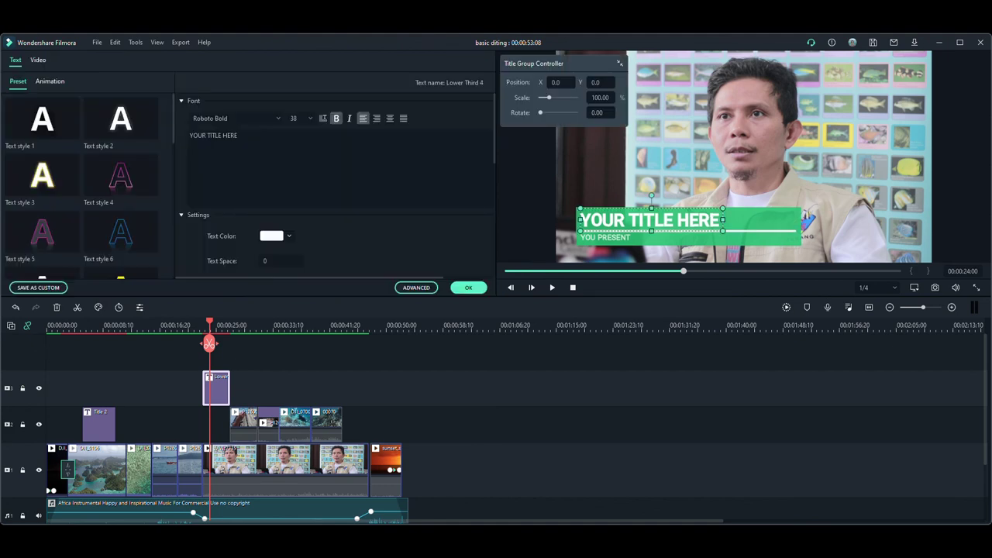
click(238, 135)
key(ctrl+a)
text(IDRI)
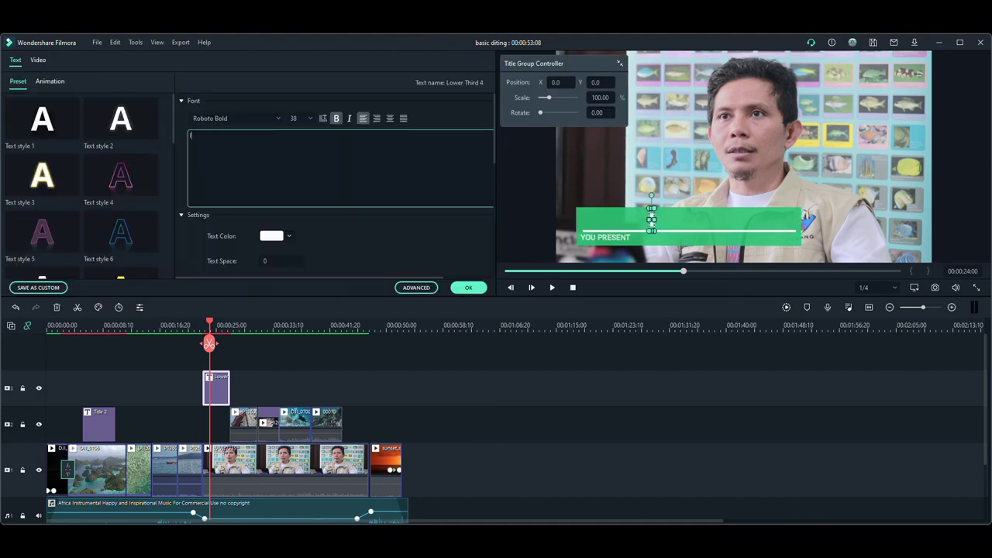
text(S)
Replace the lower third's second line with "YAYASAN TERUMBU KARANG INDONESIA" and align both text lines at the start of the green bar.
click(606, 237)
drag(230, 135, 189, 136)
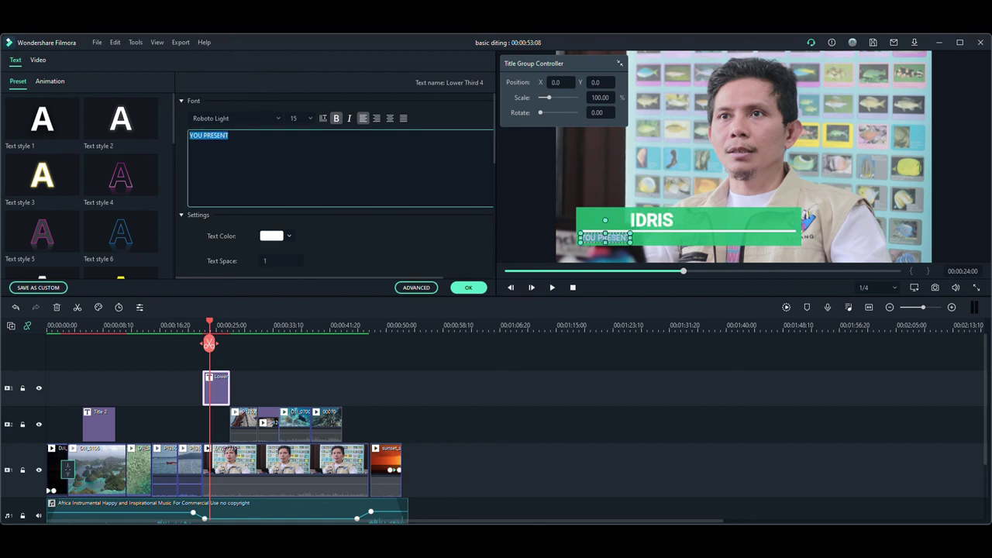
text(YAYASA)
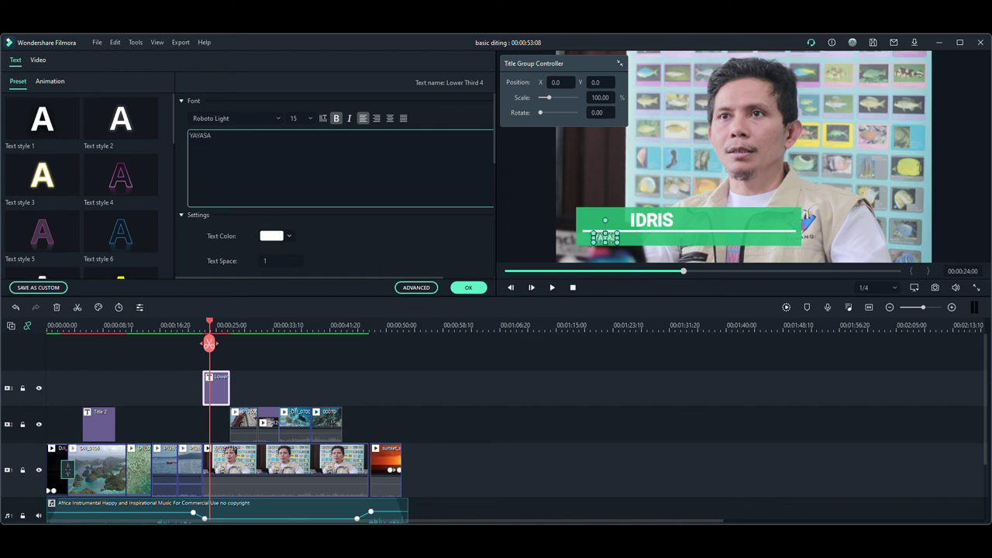
text(N TERUMBU)
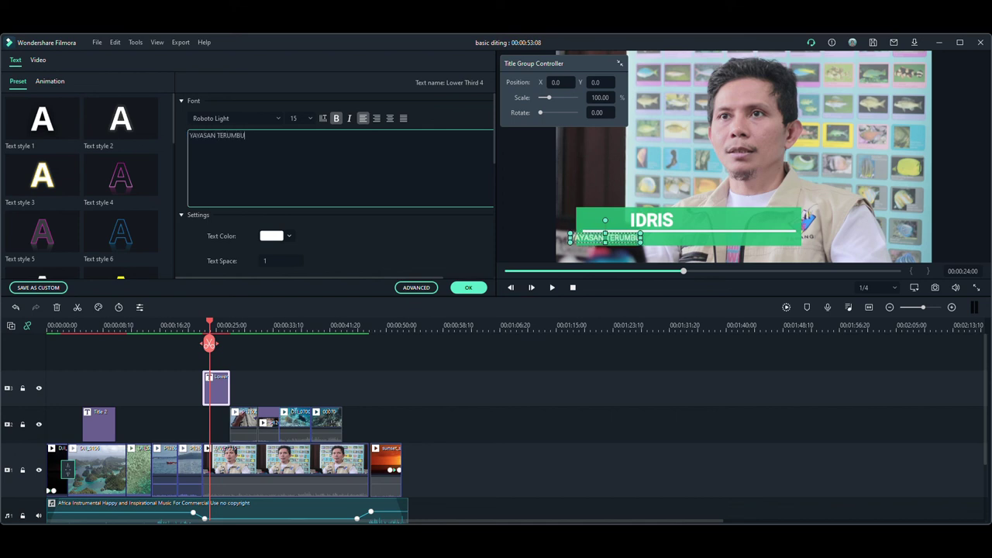
text( KARANG INDONESIA)
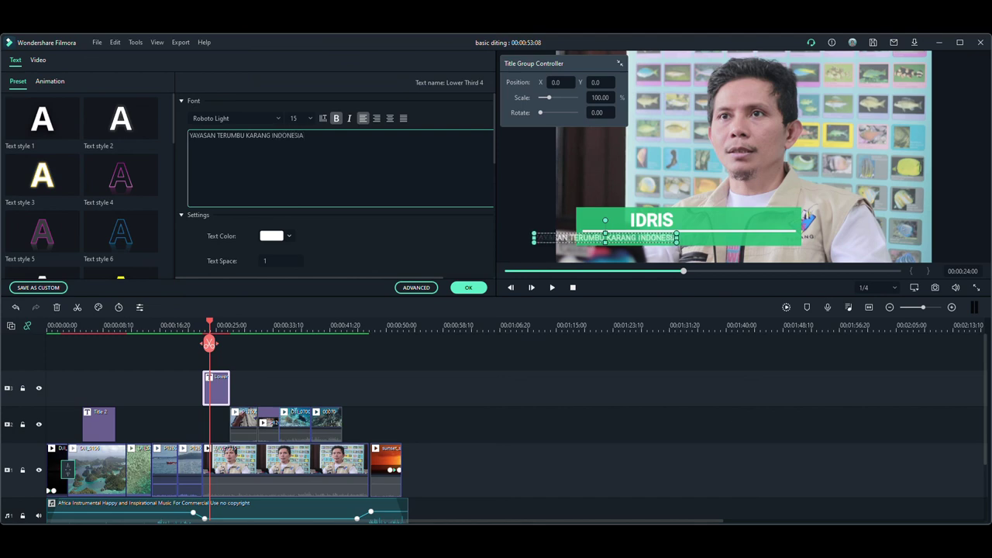
click(468, 287)
mouse_move(605, 237)
mouse_down()
mouse_move(648, 234)
mouse_move(659, 245)
mouse_move(659, 220)
mouse_move(612, 221)
mouse_up()
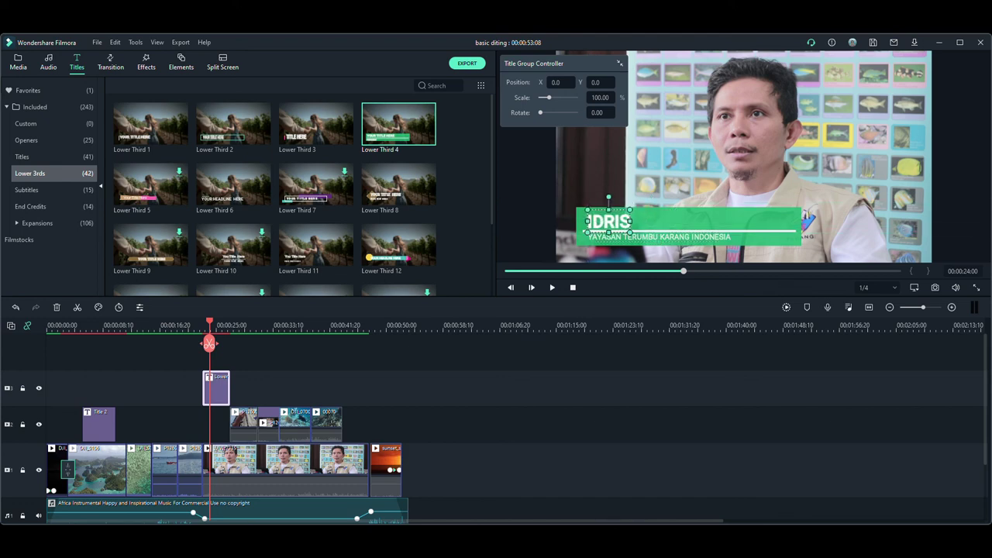
click(589, 236)
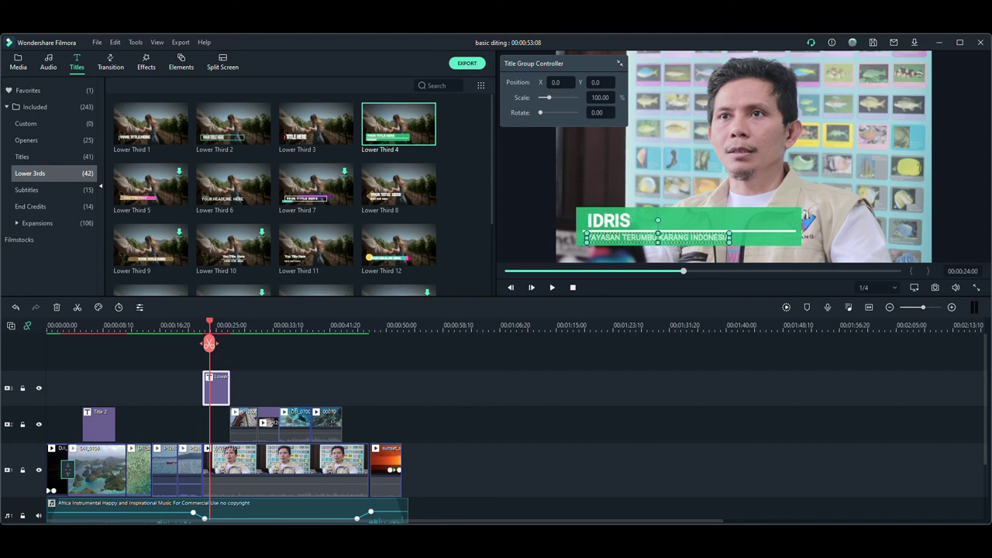
Scale the whole lower third group down to 69.57% and move it to X -124, Y -48 in the frame's lower corner.
click(806, 223)
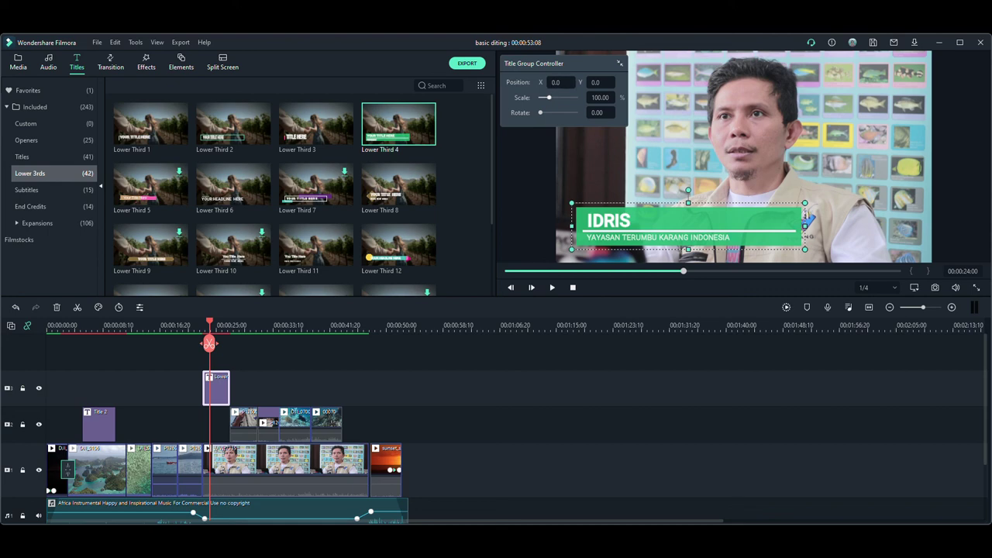
drag(807, 223, 785, 206)
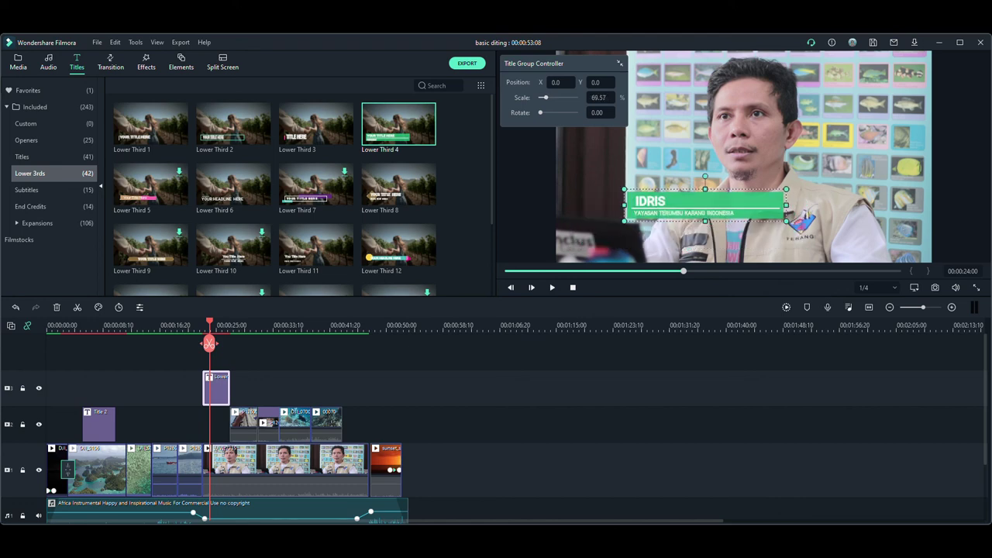
drag(706, 204, 642, 231)
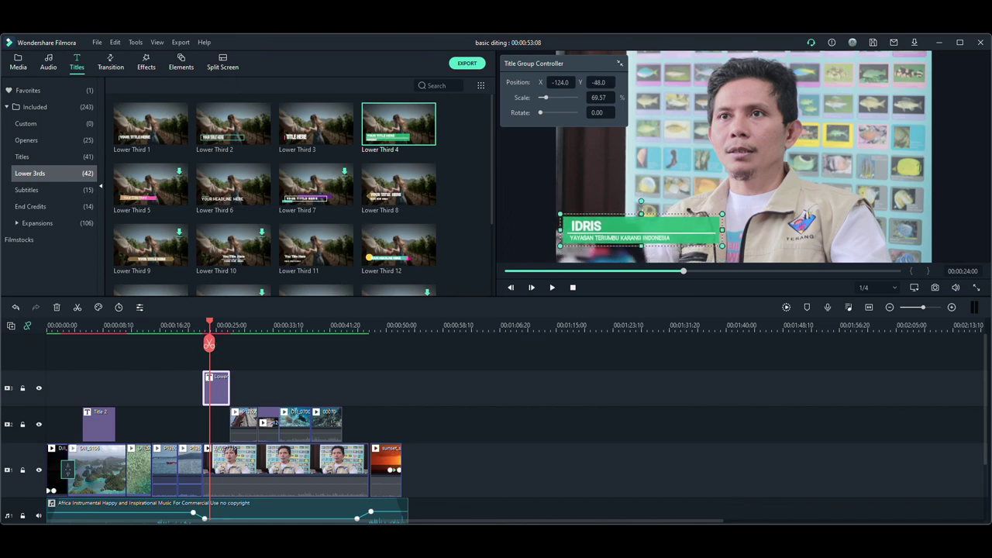
Play back the lower third over the interview through to the overlay clip of the masked man.
key(space)
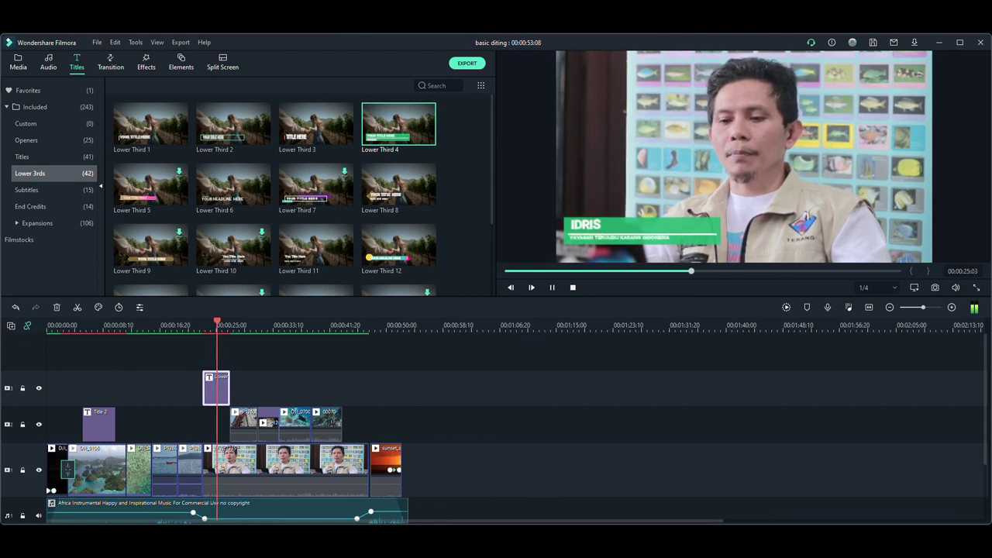
key(space)
key(space)
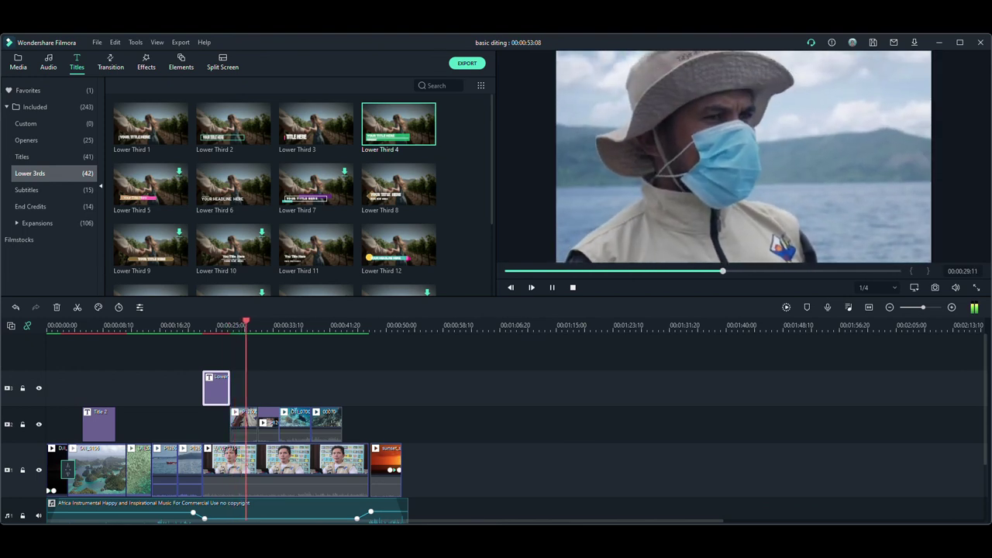
key(space)
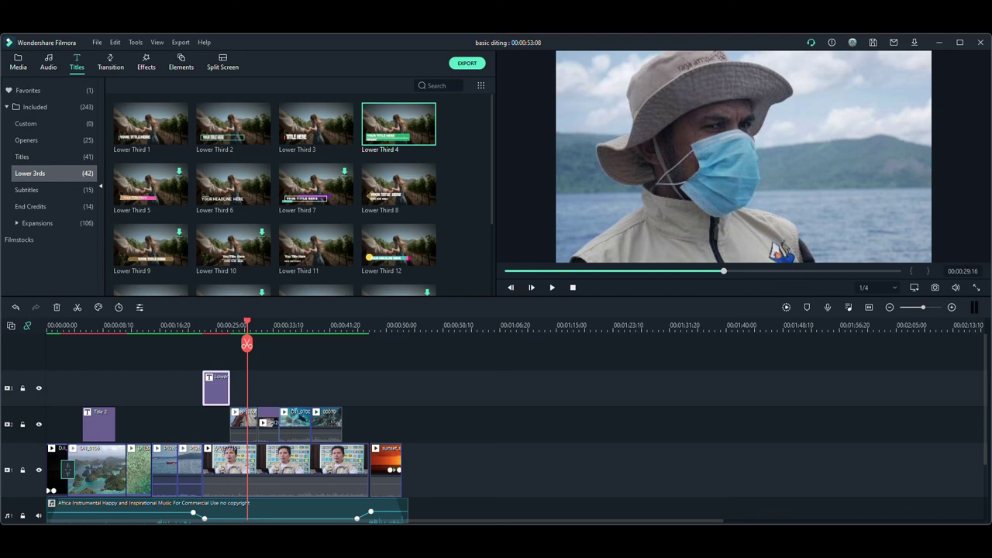
Render the timeline preview with the playhead at the opening title, and jump to the sunset clip.
drag(246, 343, 77, 343)
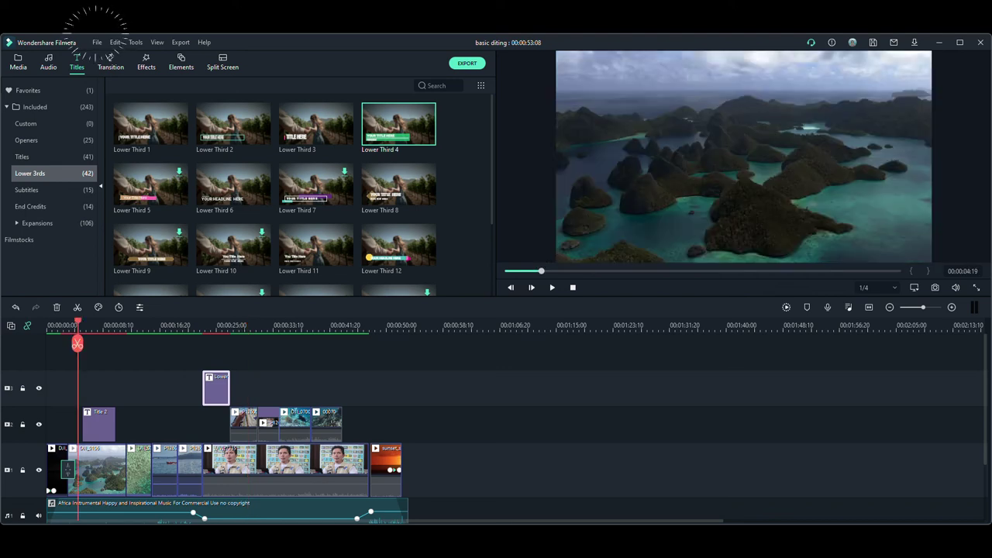
click(97, 42)
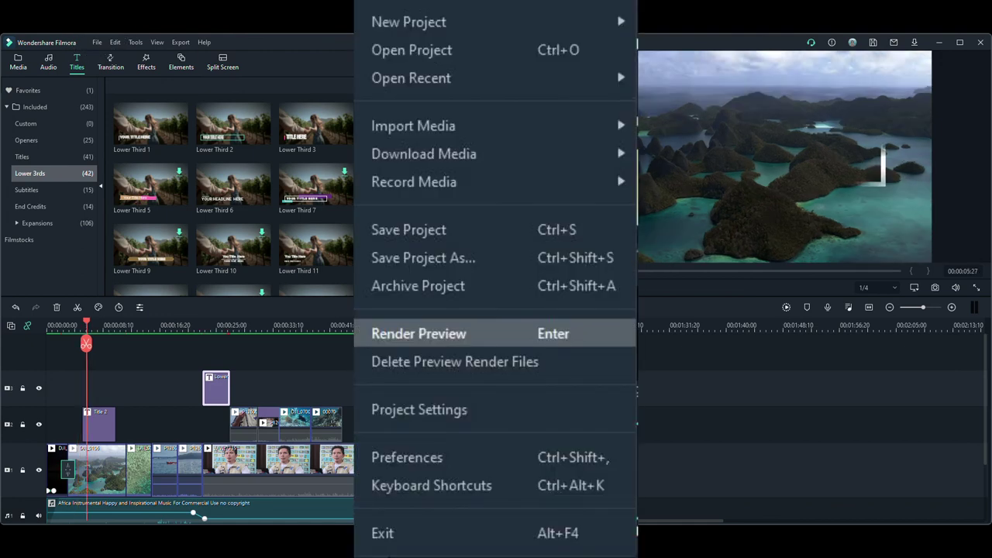
key(Return)
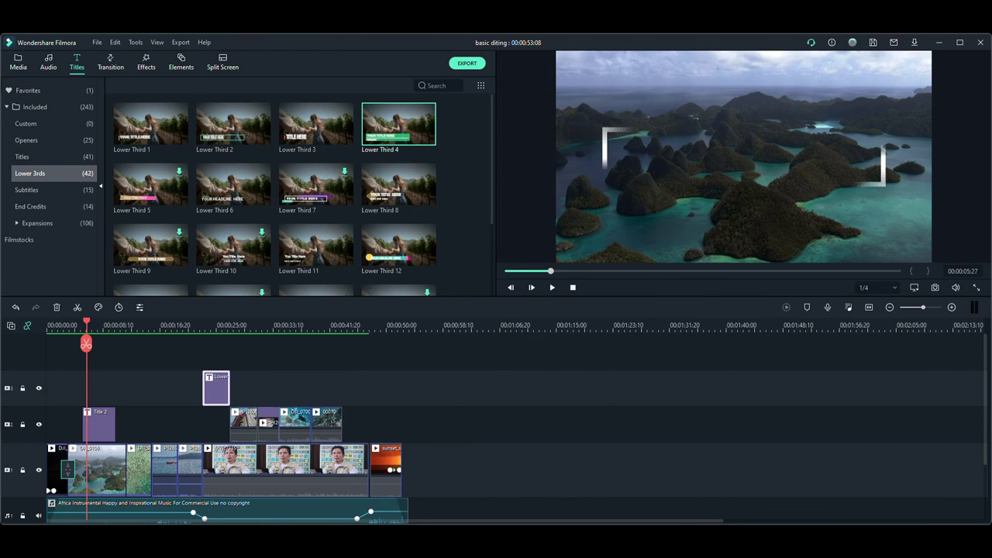
click(338, 325)
click(378, 325)
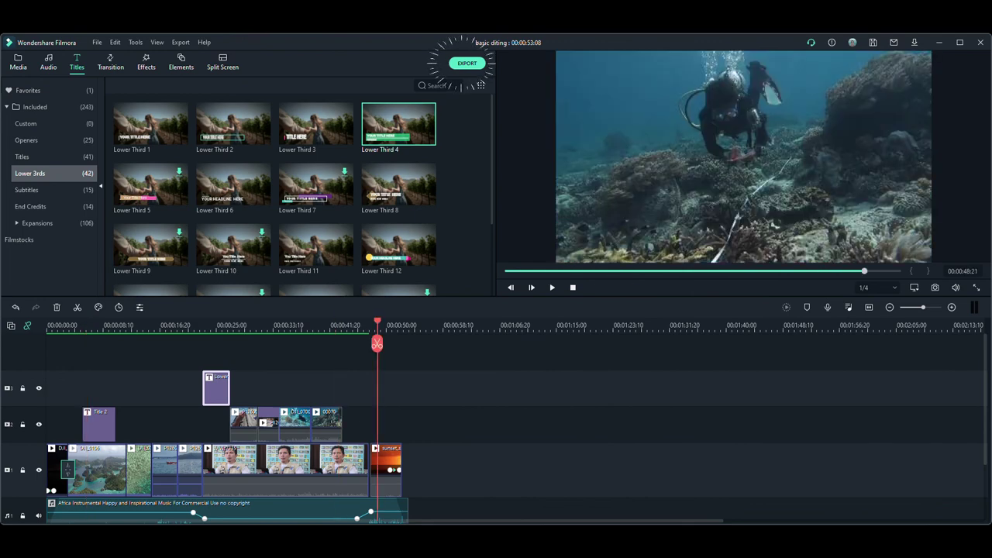
Review the local MP4 export setup with the file name "RAJA AMPAT" and the folder D:/BASIC EDITING, and close it.
click(466, 63)
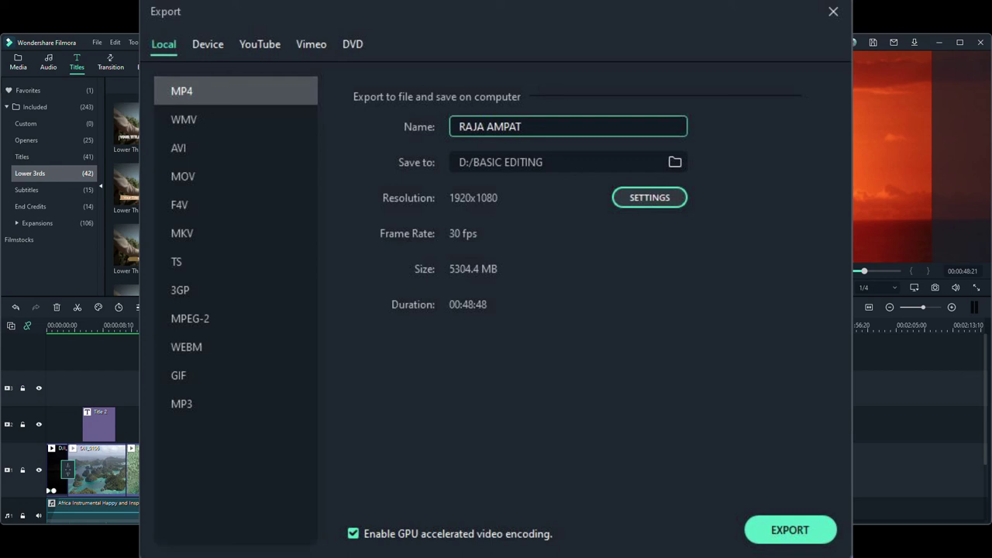
key(Escape)
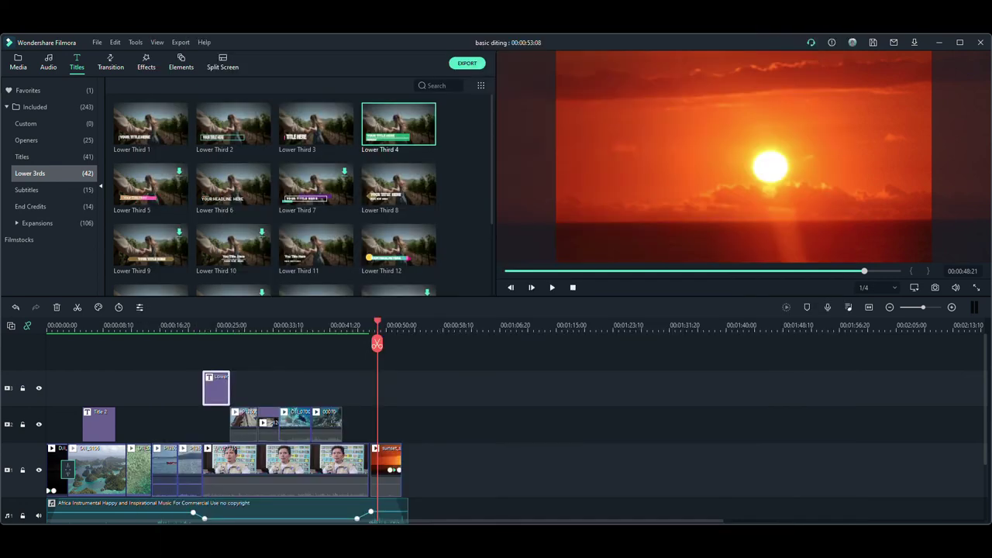